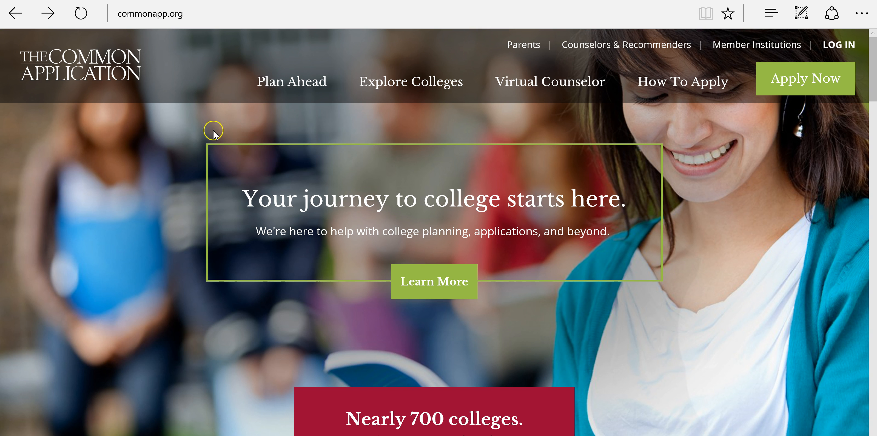
# - Go from the commonapp.org home page to the application Sign In page
pyautogui.click(875, 293)
pyautogui.click(793, 86)
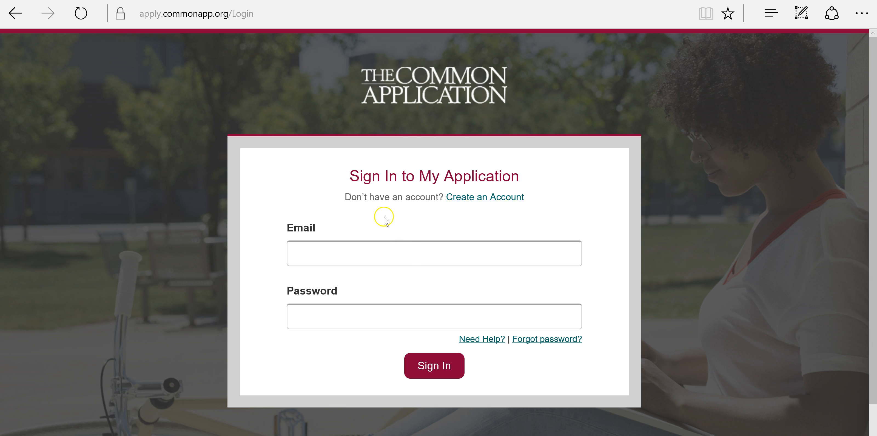
# - Start a new account registered as a Student and continue to login credentials
pyautogui.click(479, 199)
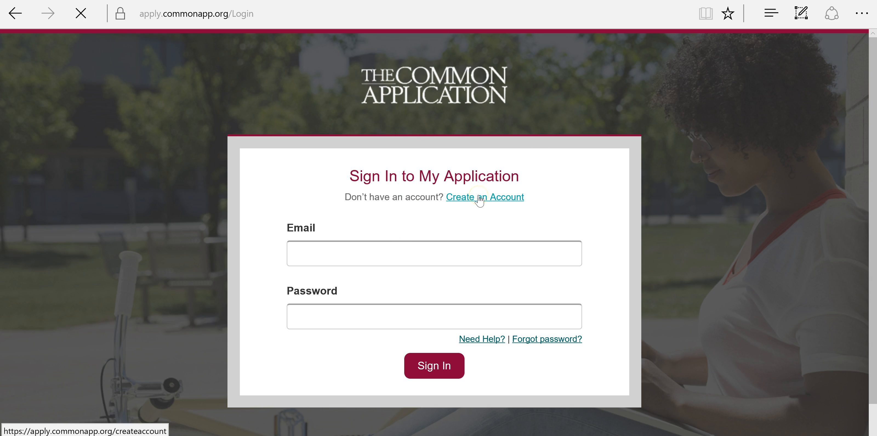
pyautogui.scroll(-4, 496, 184)
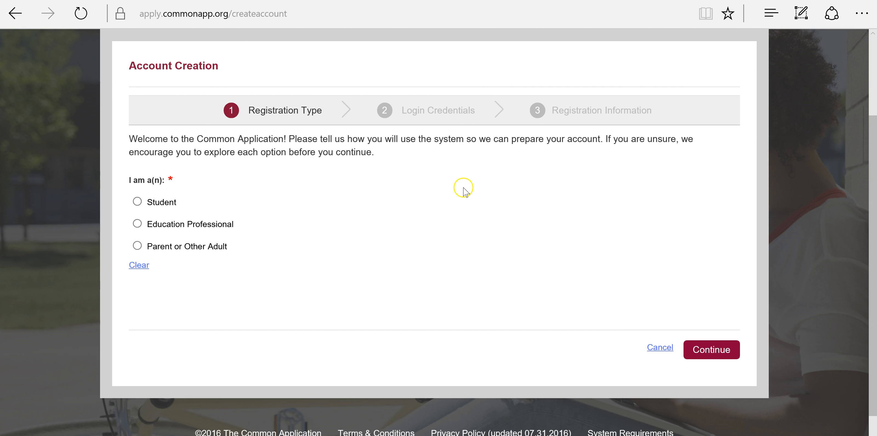
pyautogui.click(174, 191)
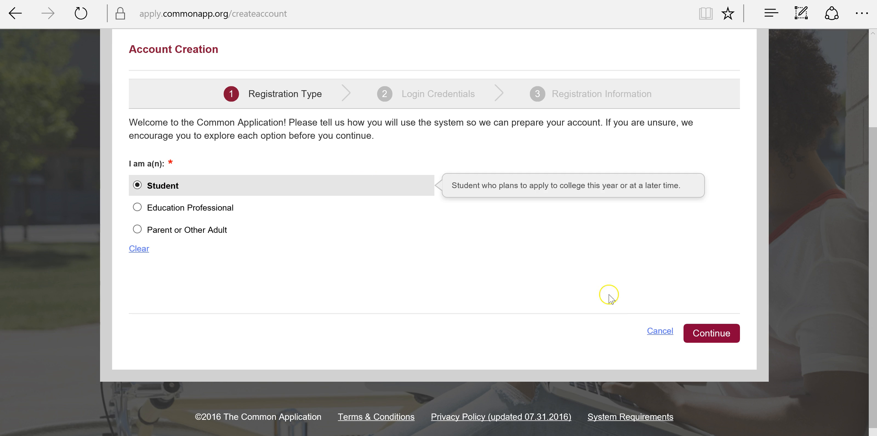
pyautogui.click(699, 333)
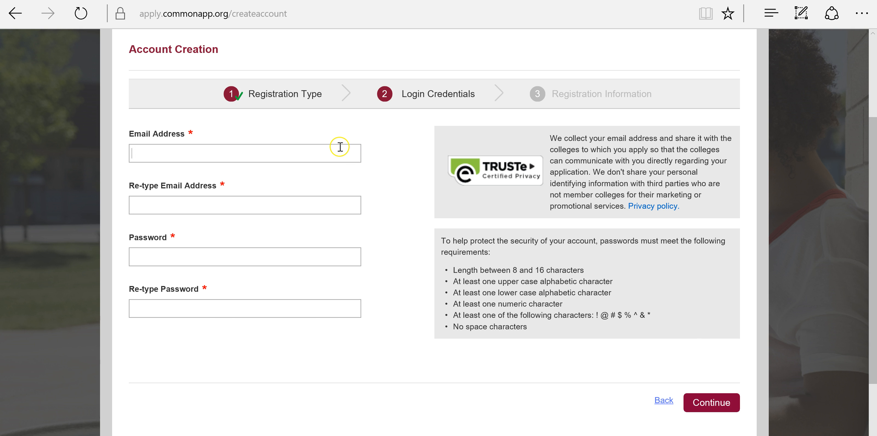
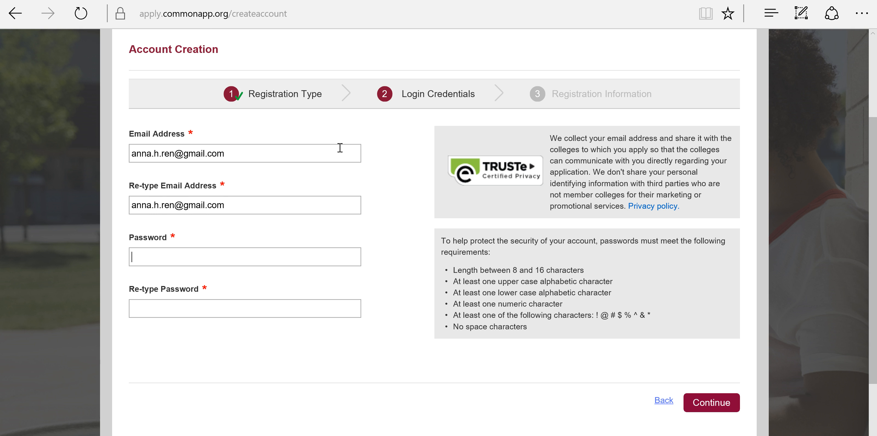
# - Enter the account e-mail twice, then the password and its confirmation
pyautogui.press('Tab')
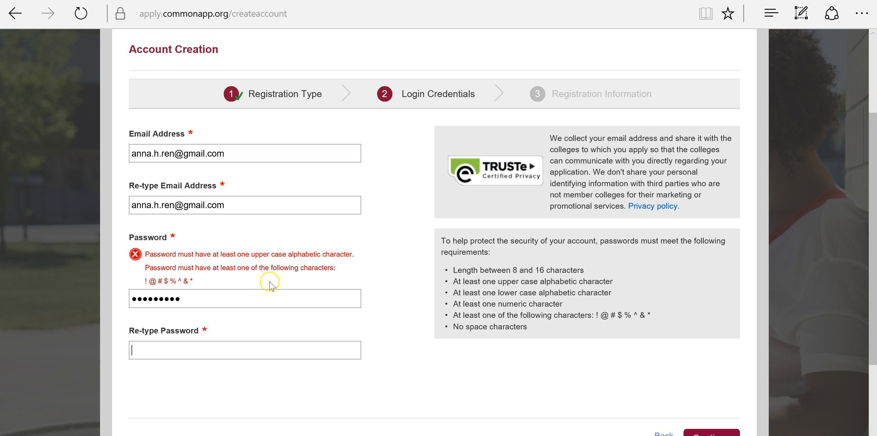
pyautogui.moveTo(204, 299); pyautogui.dragTo(98, 301)
pyautogui.write('•')
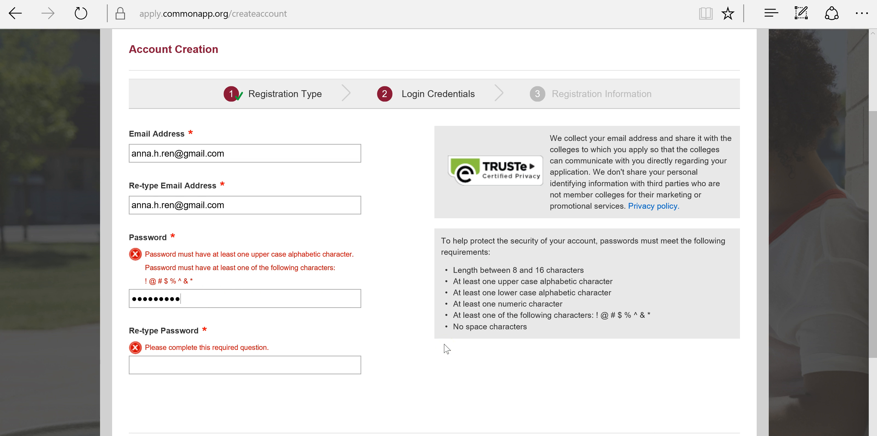
pyautogui.press('Tab')
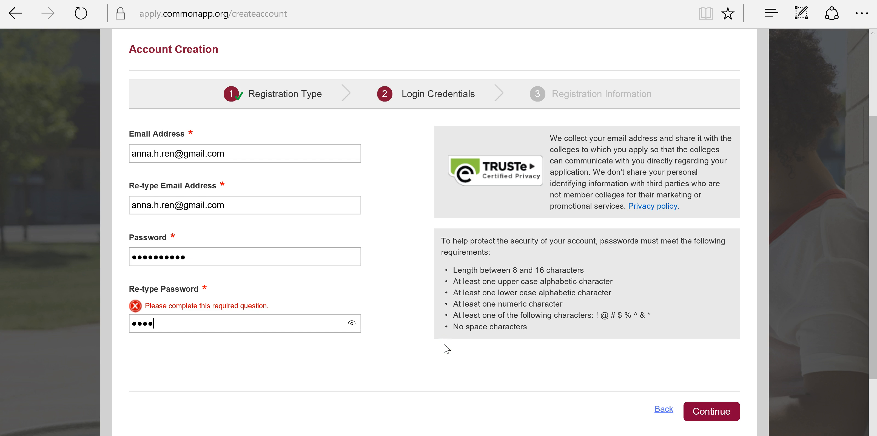
# - Submit the login credentials and enter the applicant's first and last name
pyautogui.click(713, 411)
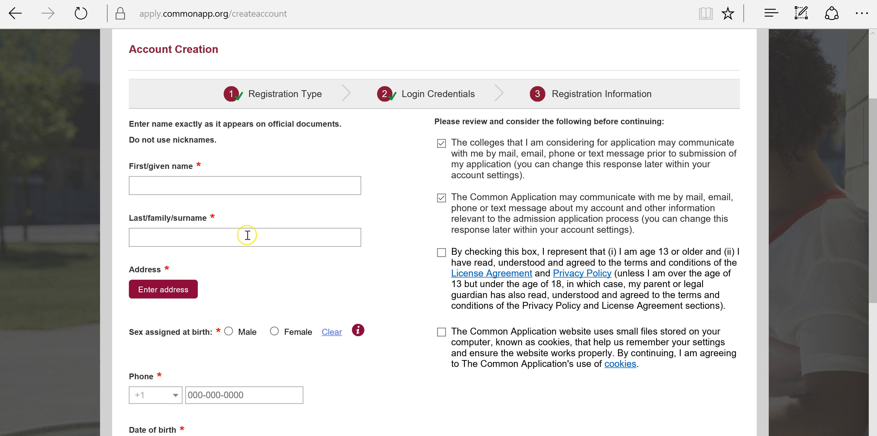
pyautogui.scroll(-2, 327, 217)
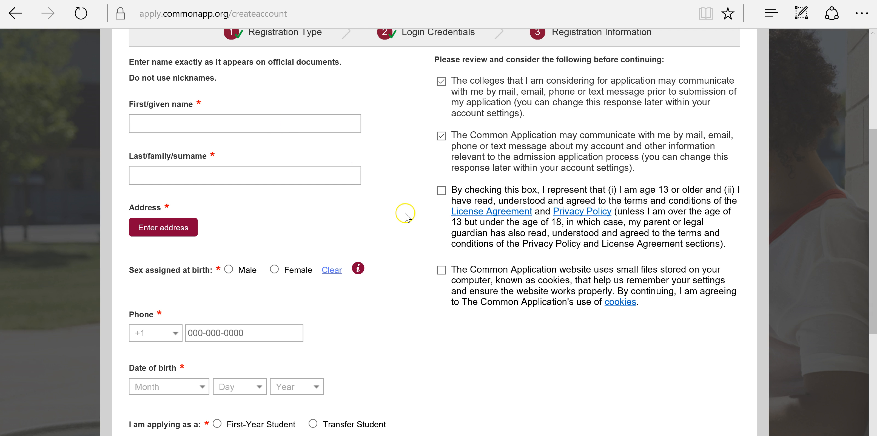
pyautogui.write('Anna')
pyautogui.scroll(-2, 407, 217)
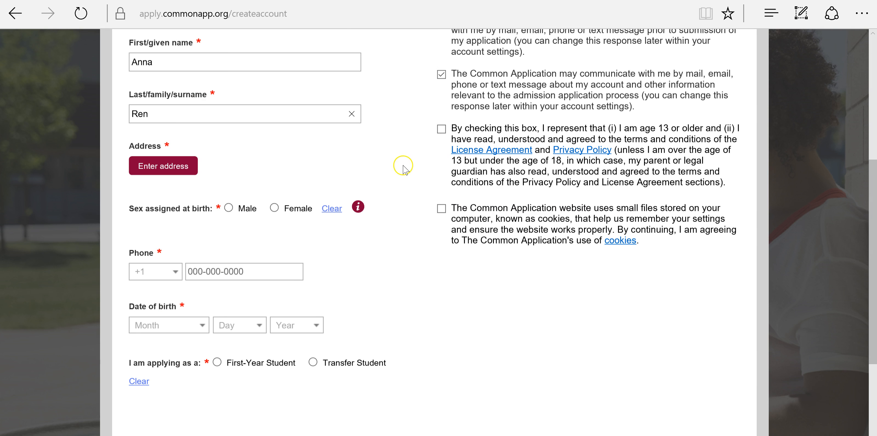
# - Enter the home street address and city, with New Jersey as the state
pyautogui.click(147, 173)
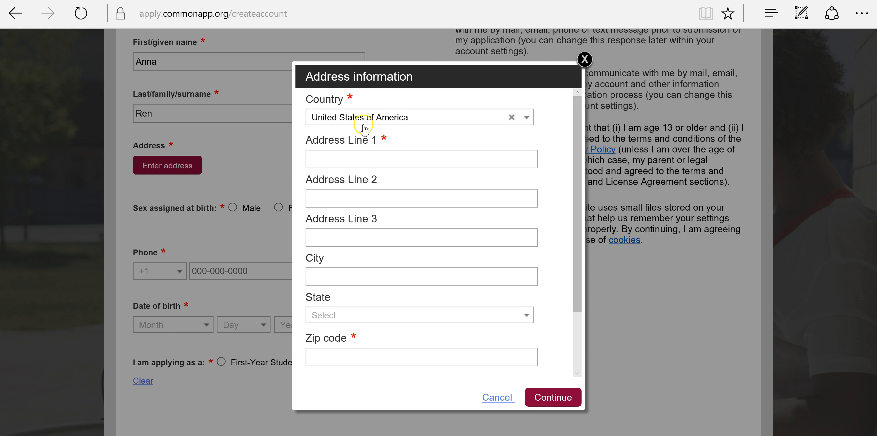
pyautogui.click(349, 165)
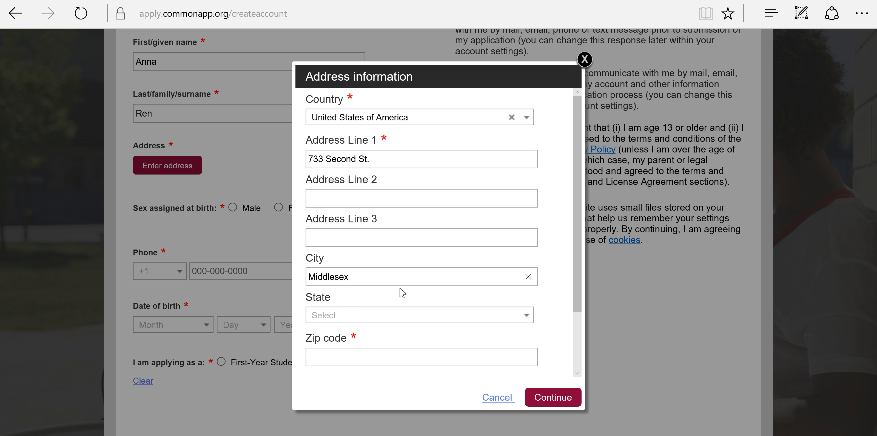
pyautogui.click(378, 317)
pyautogui.scroll(-2, 362, 353)
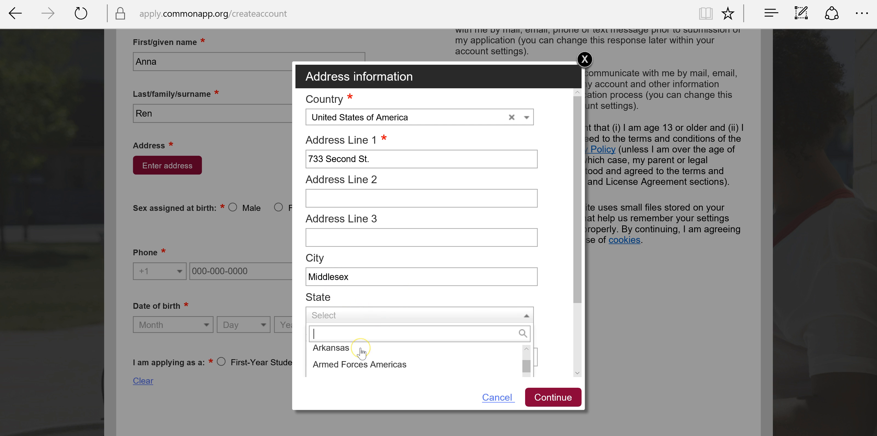
pyautogui.scroll(-1, 361, 364)
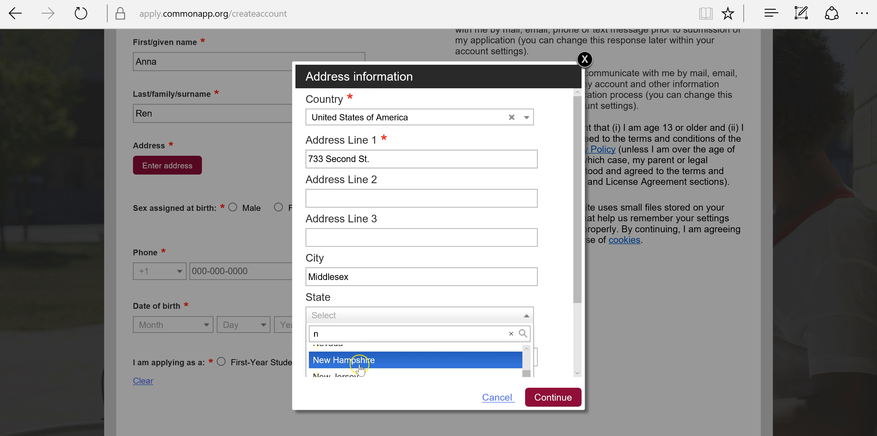
pyautogui.click(361, 372)
pyautogui.click(352, 351)
# - Finish the zip code, submit the address and accept the suggested corrected version
pyautogui.write('08812')
pyautogui.click(541, 397)
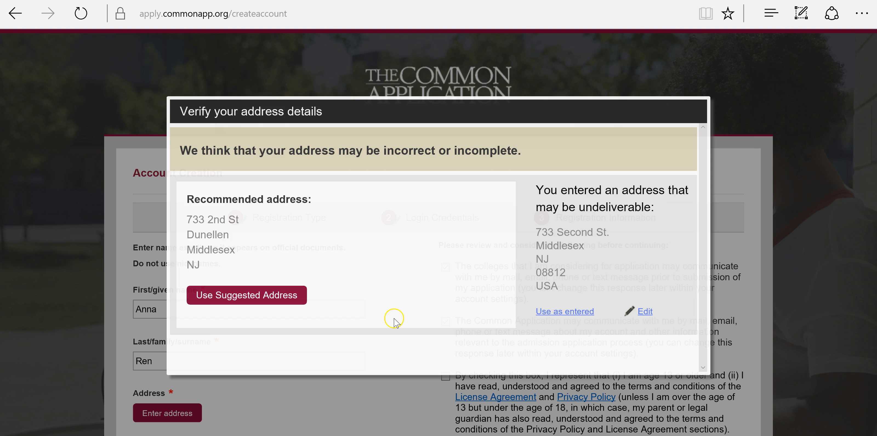
pyautogui.click(263, 295)
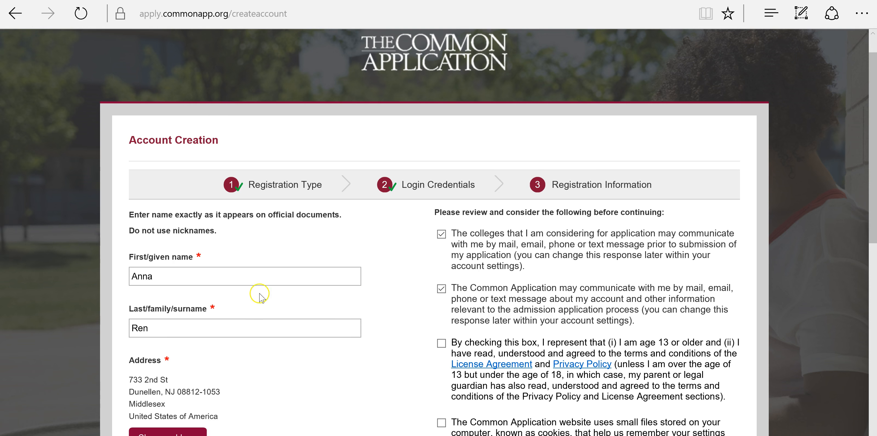
# - Set sex assigned at birth to Female and enter the phone number
pyautogui.scroll(-9, 374, 302)
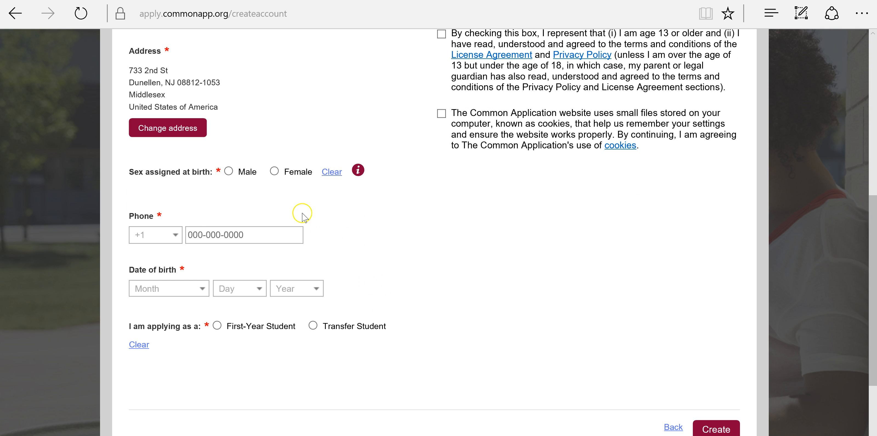
pyautogui.click(275, 171)
pyautogui.click(211, 235)
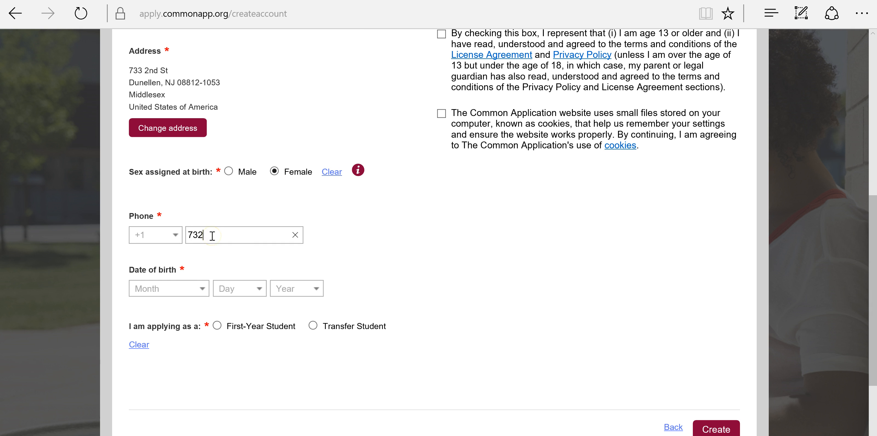
# - Set the date of birth to January 1, 1999
pyautogui.click(159, 289)
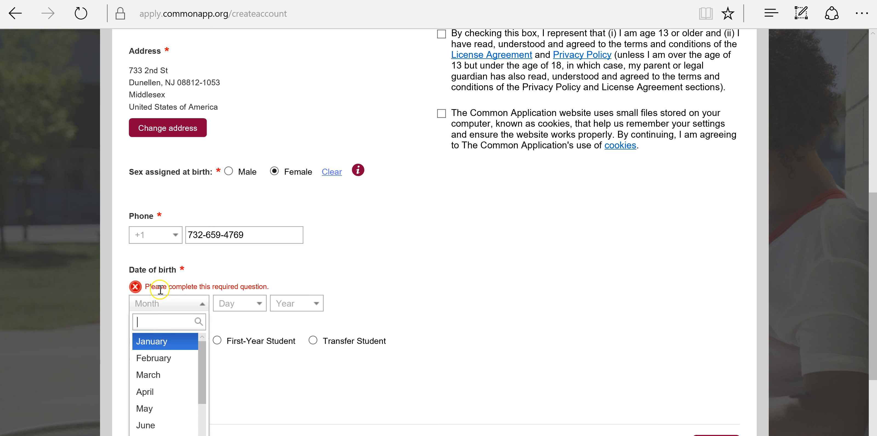
pyautogui.click(175, 340)
pyautogui.click(233, 304)
pyautogui.click(230, 341)
pyautogui.click(308, 308)
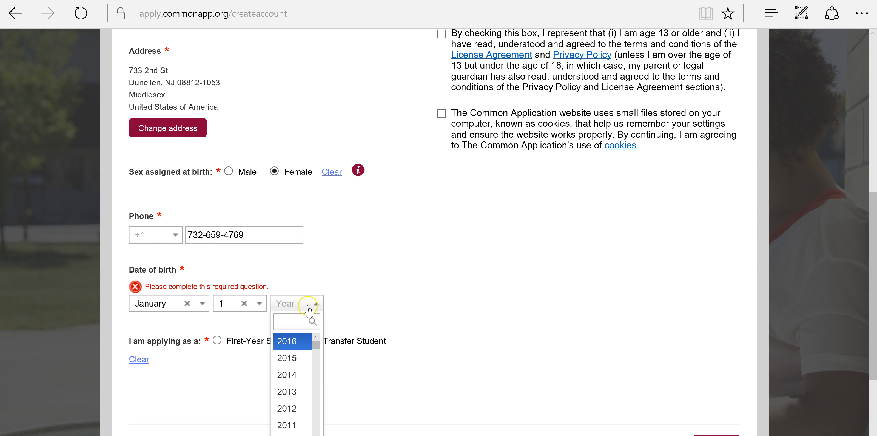
pyautogui.scroll(-3, 308, 307)
pyautogui.scroll(1, 292, 312)
pyautogui.scroll(-5, 292, 312)
pyautogui.scroll(-2, 293, 308)
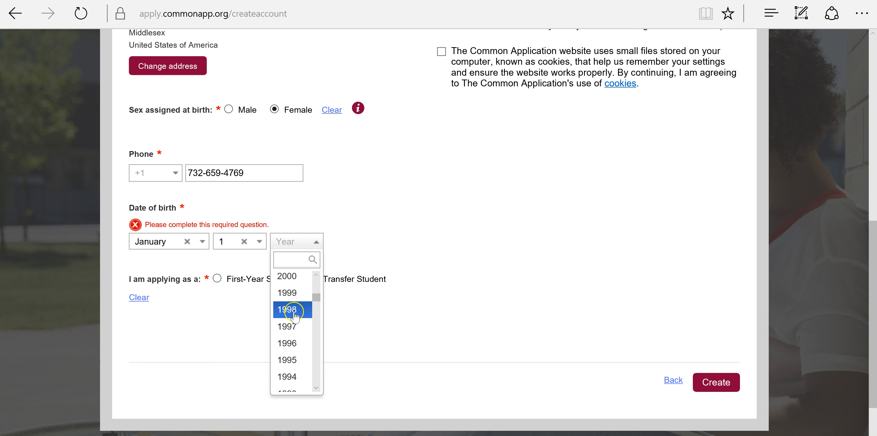
pyautogui.click(291, 294)
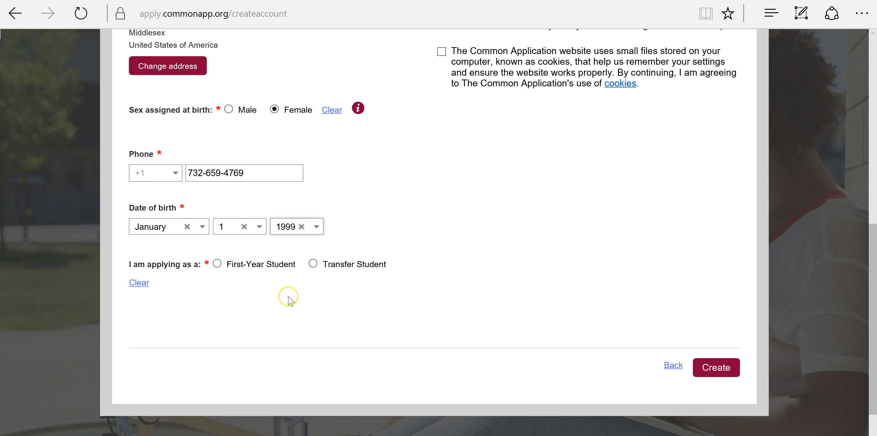
# - Apply as a First-Year Student planning to start college in 2016 or 2017
pyautogui.click(252, 268)
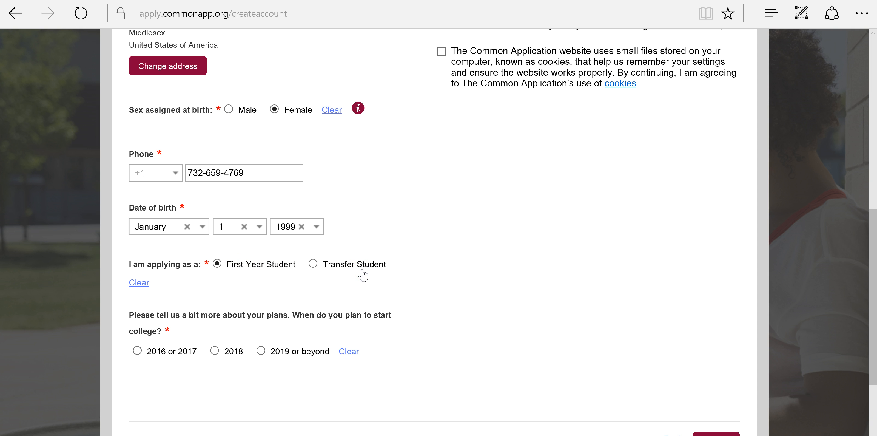
pyautogui.scroll(-2, 363, 275)
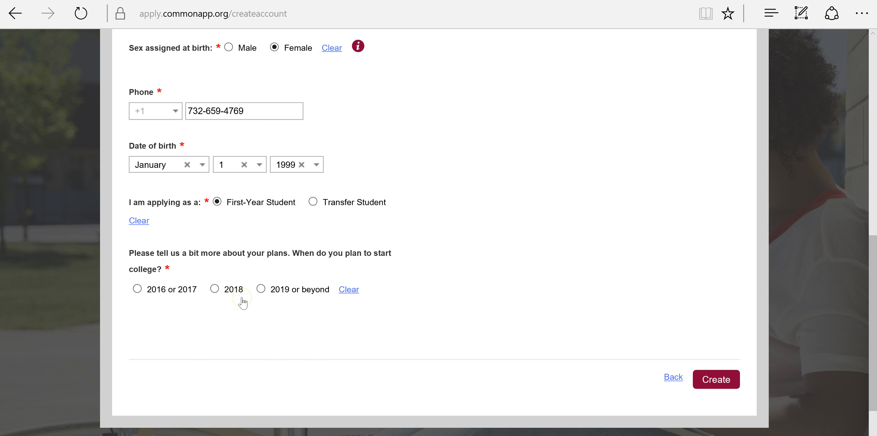
pyautogui.click(138, 289)
# - Accept the age, license and cookie consent statements and create the account
pyautogui.click(715, 388)
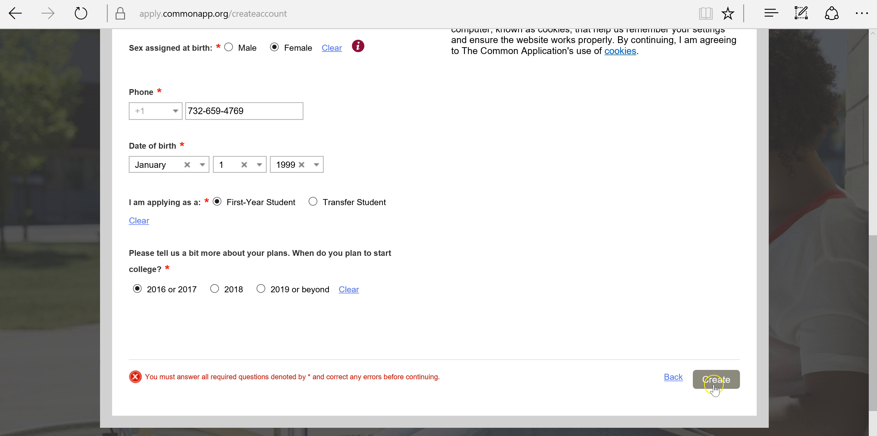
pyautogui.scroll(5, 543, 288)
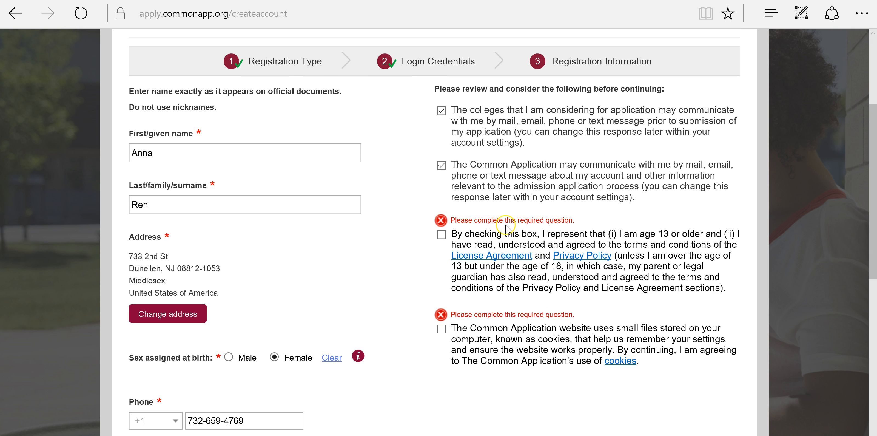
pyautogui.click(448, 240)
pyautogui.click(443, 314)
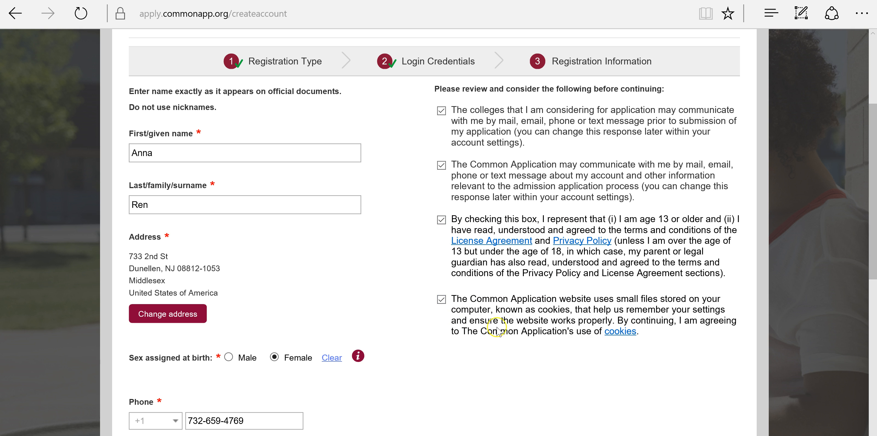
pyautogui.scroll(-10, 525, 325)
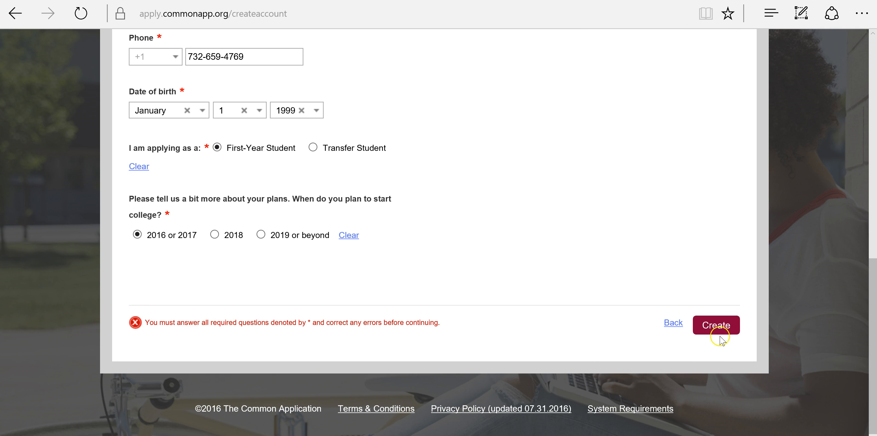
pyautogui.click(716, 327)
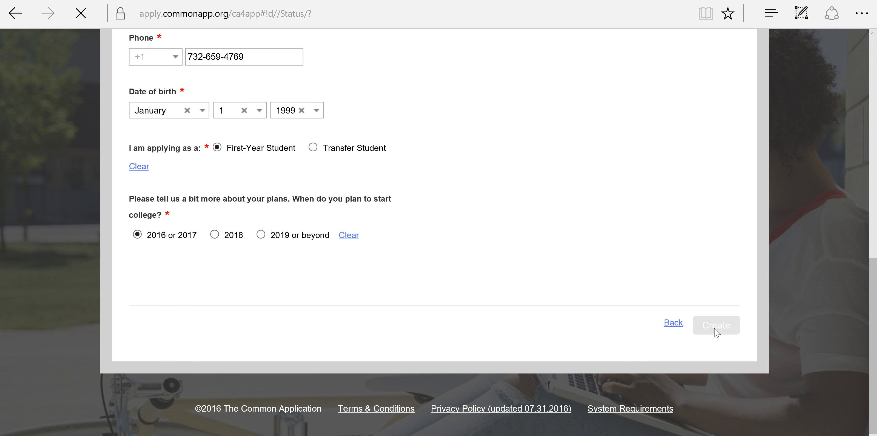
# - Go from the welcome dashboard via My Colleges to the Common App Profile page
pyautogui.scroll(-3, 714, 328)
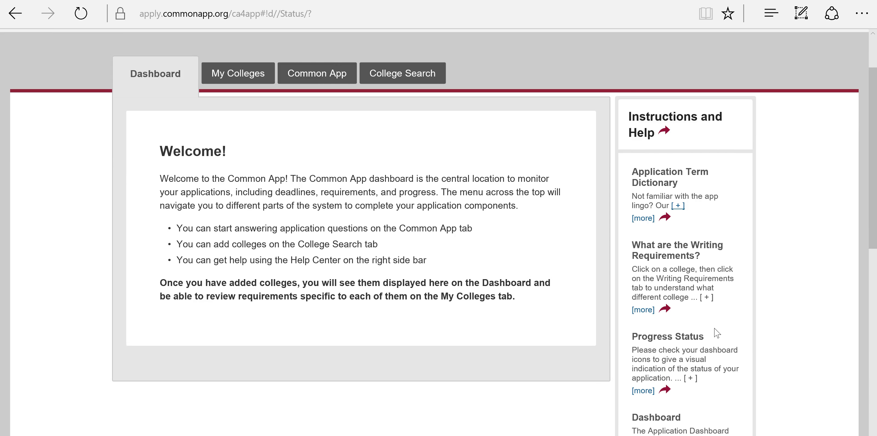
pyautogui.scroll(3, 716, 332)
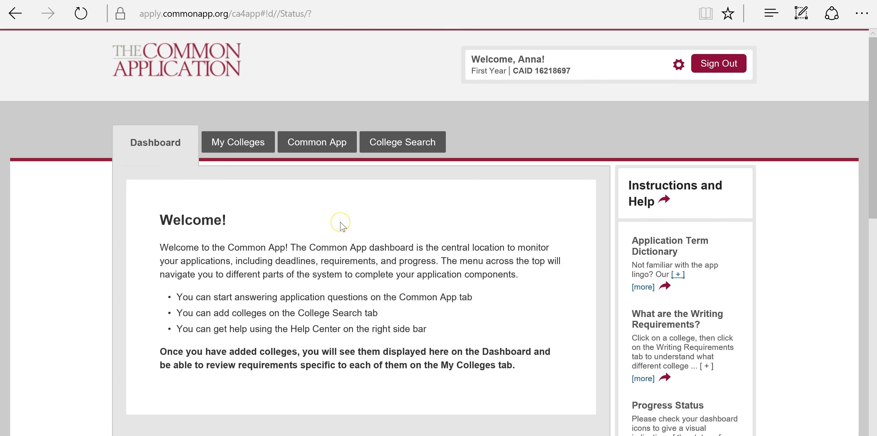
pyautogui.click(227, 143)
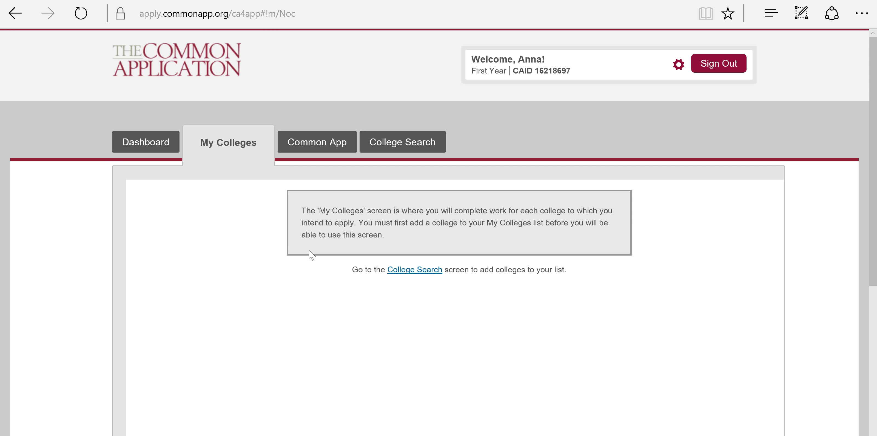
pyautogui.click(317, 142)
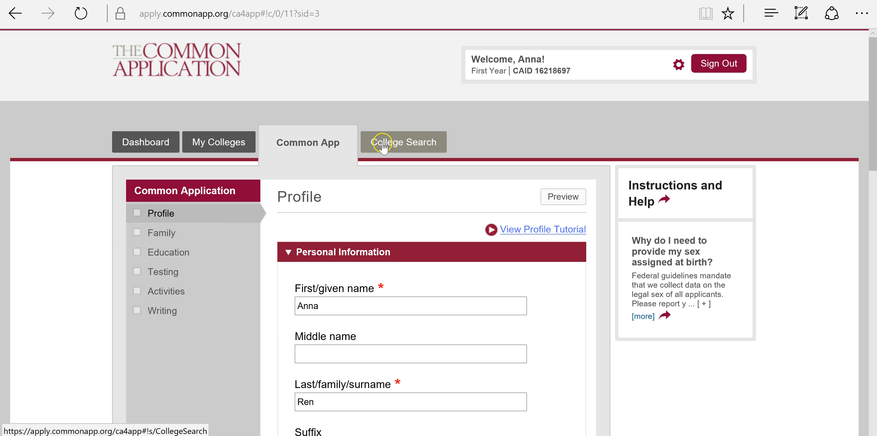
pyautogui.click(382, 145)
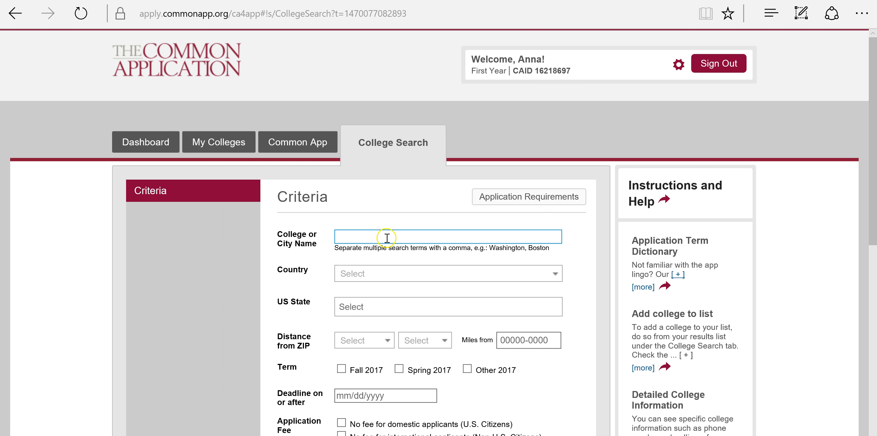
# - Search colleges for 'bost' and add Northeastern University and Boston University to My Colleges
pyautogui.scroll(-2, 388, 240)
pyautogui.scroll(-2, 387, 240)
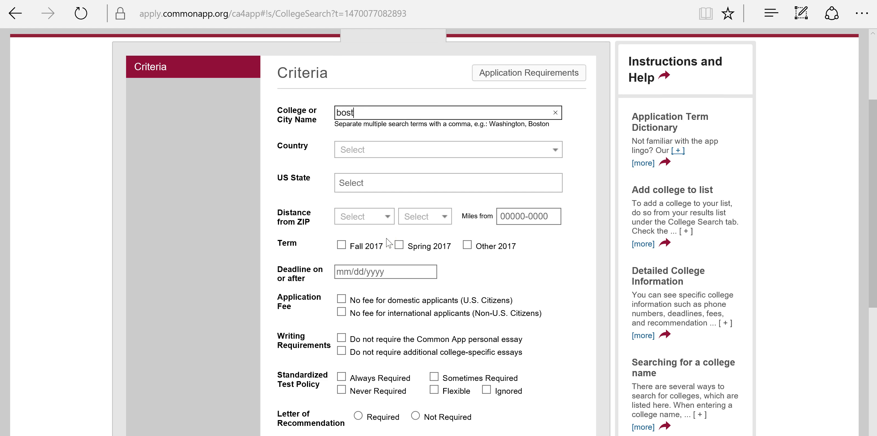
pyautogui.scroll(-4, 395, 248)
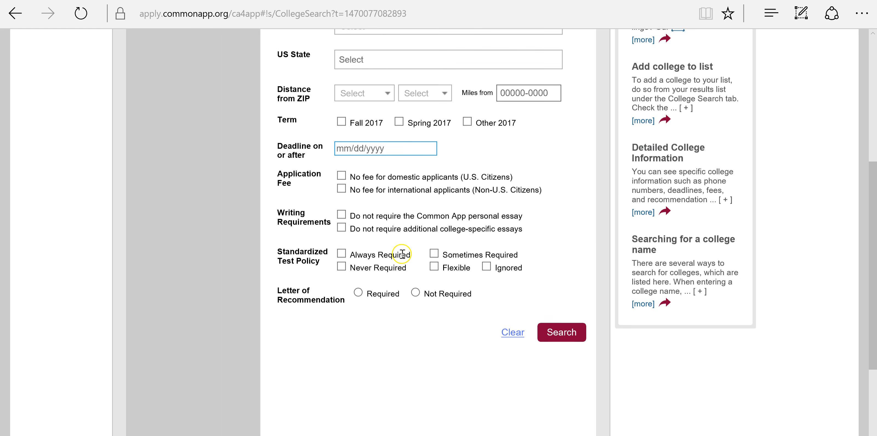
pyautogui.click(550, 333)
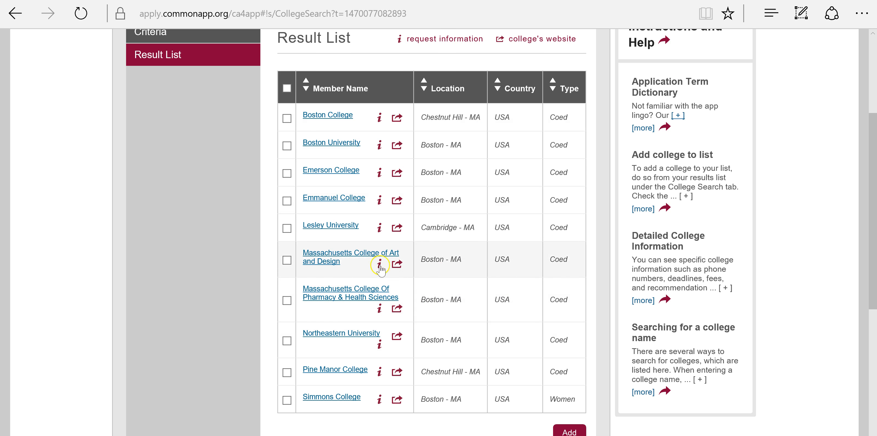
pyautogui.click(287, 341)
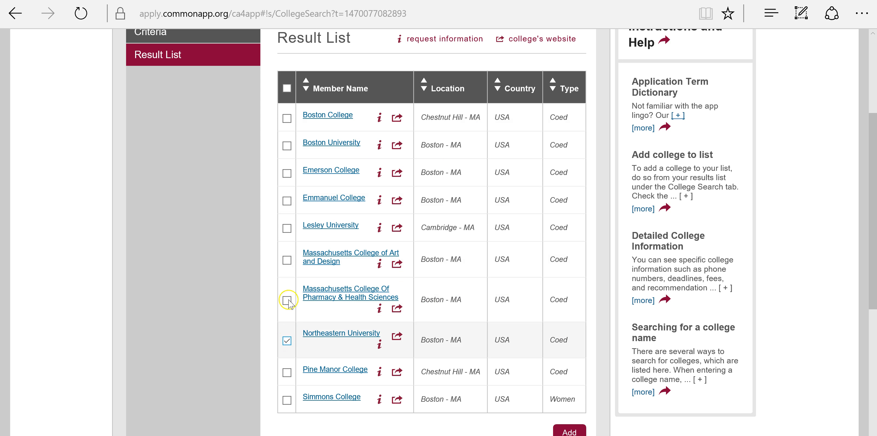
pyautogui.click(287, 147)
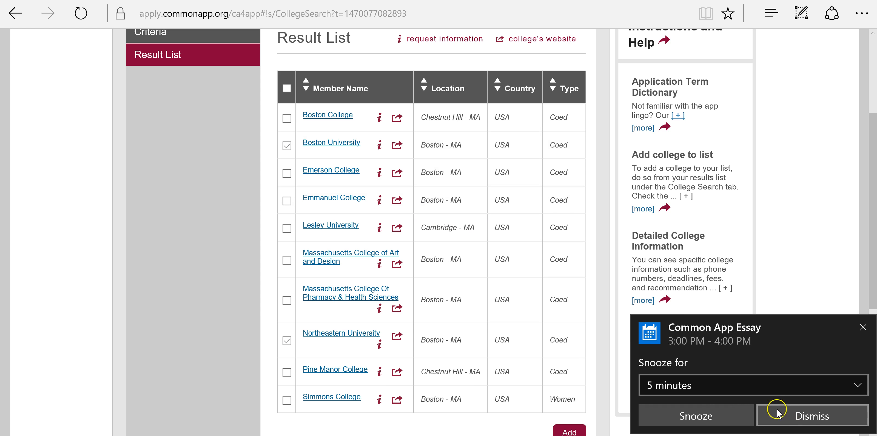
pyautogui.click(785, 413)
pyautogui.click(568, 430)
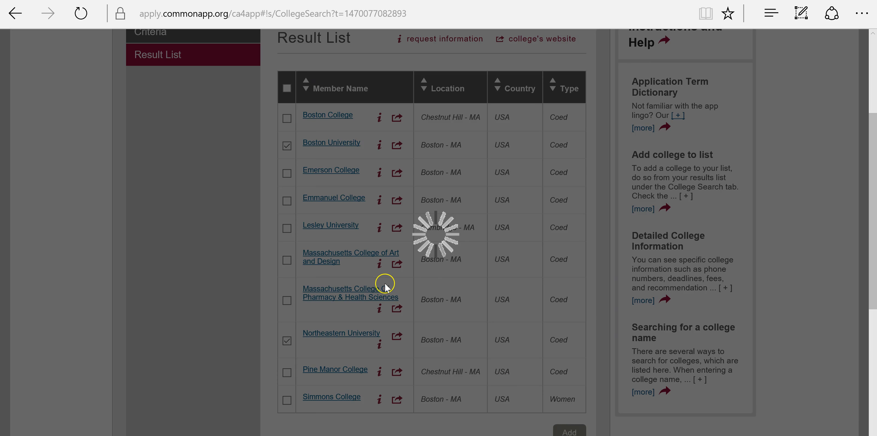
pyautogui.click(611, 322)
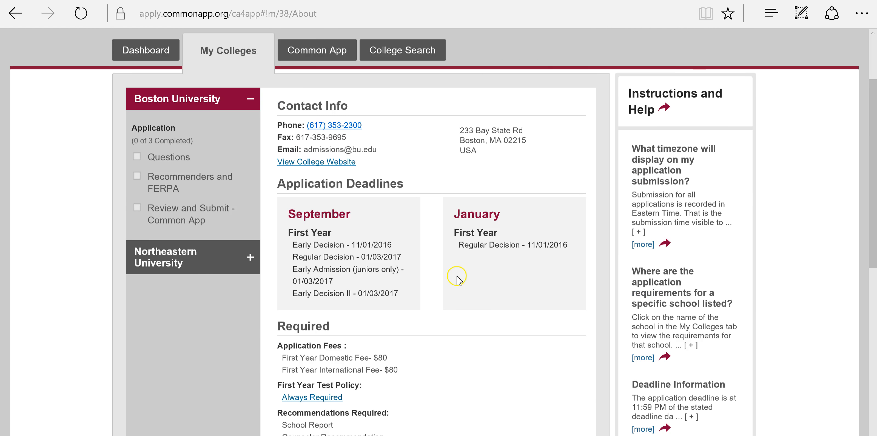
# - Review Boston University's contact info and deadlines, then head back toward the Common App Profile
pyautogui.scroll(-2, 188, 235)
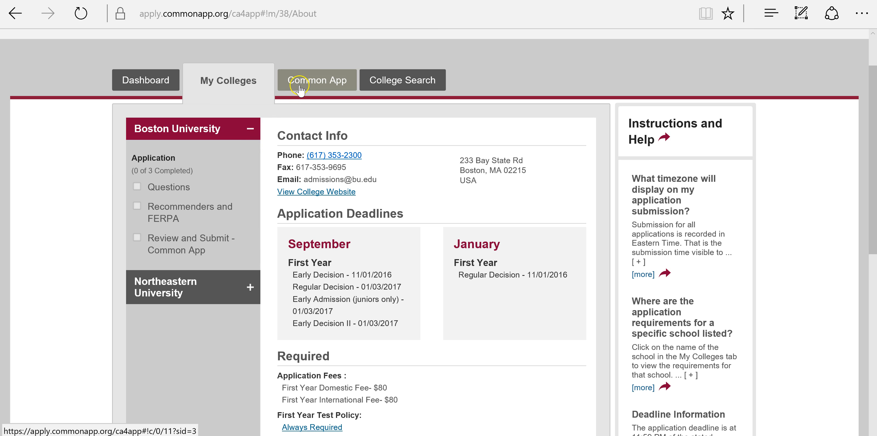
pyautogui.click(299, 89)
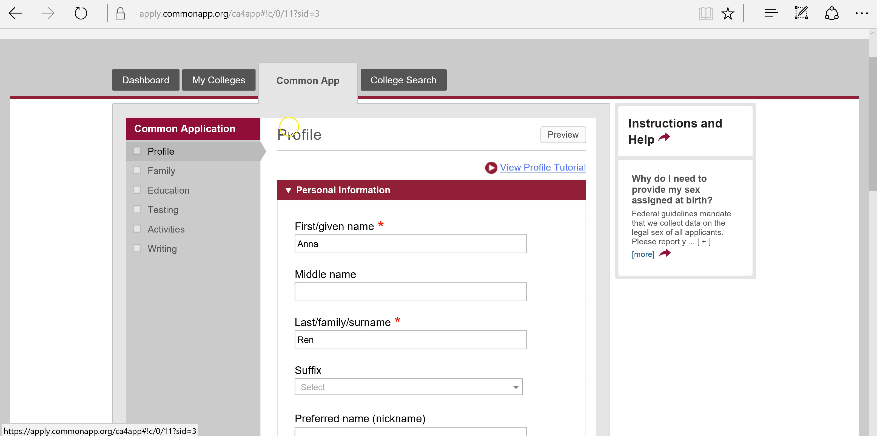
# - Return to Personal Information, keep No for other names used, and save the section
pyautogui.click(404, 79)
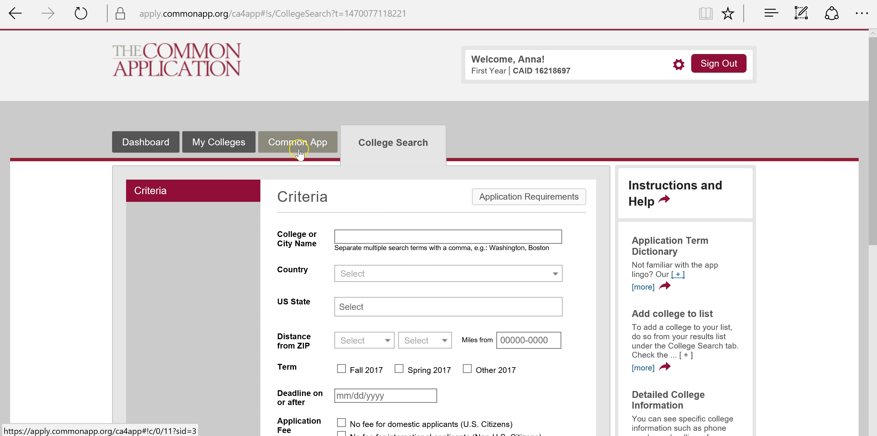
pyautogui.click(298, 147)
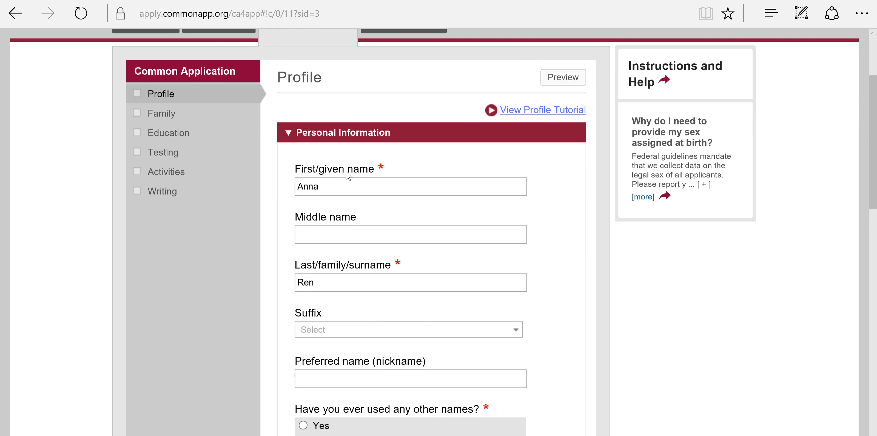
pyautogui.scroll(-3, 341, 159)
pyautogui.scroll(3, 342, 160)
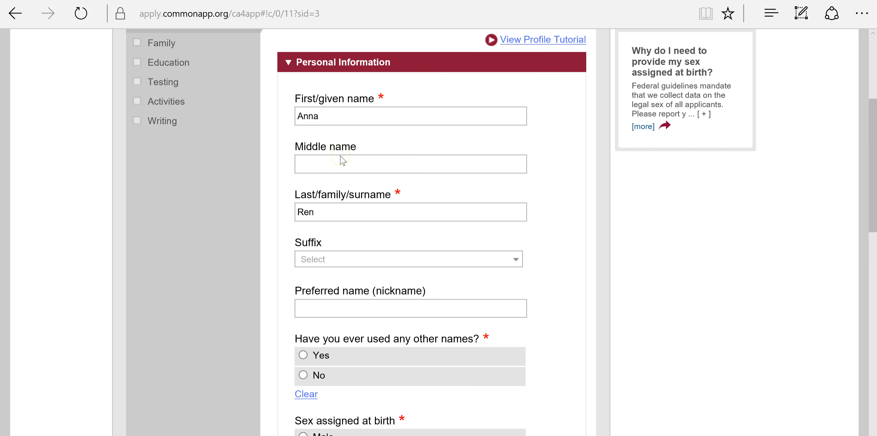
pyautogui.scroll(-2, 329, 176)
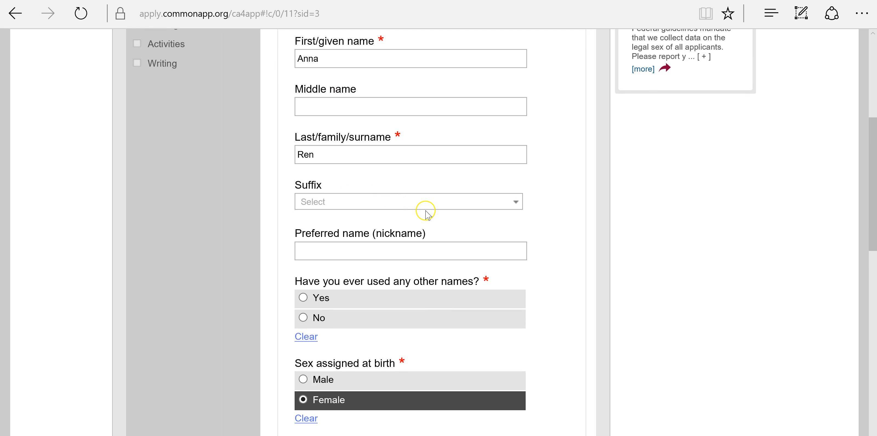
pyautogui.scroll(-3, 425, 208)
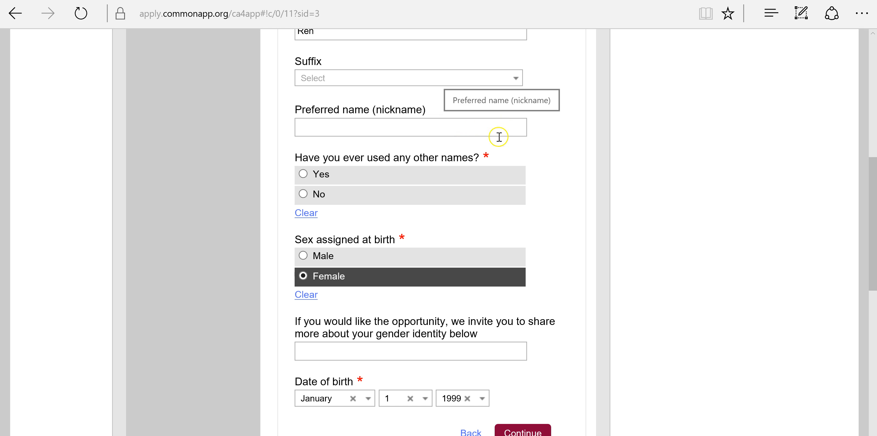
pyautogui.scroll(-2, 622, 145)
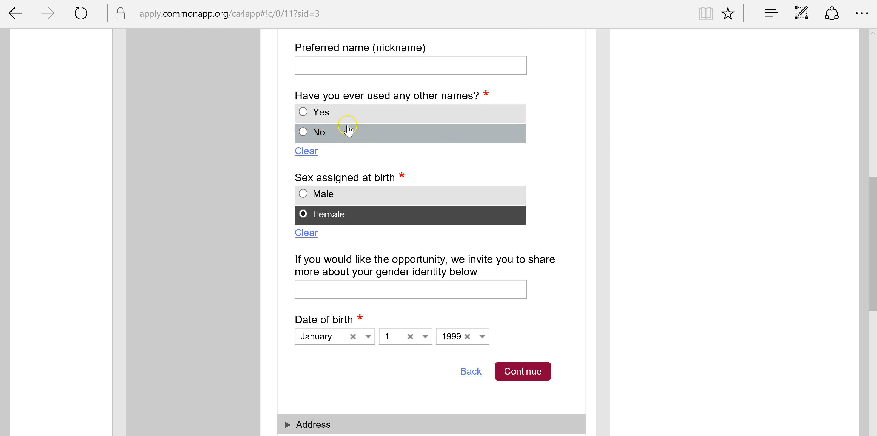
pyautogui.scroll(-2, 484, 163)
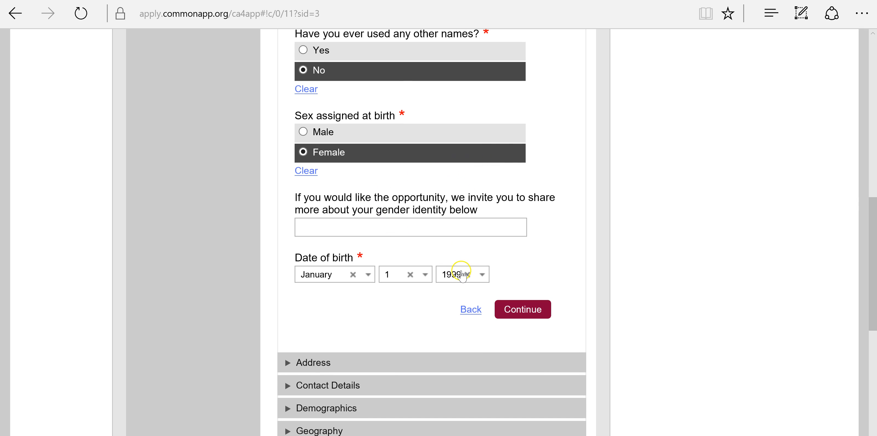
pyautogui.scroll(-2, 417, 136)
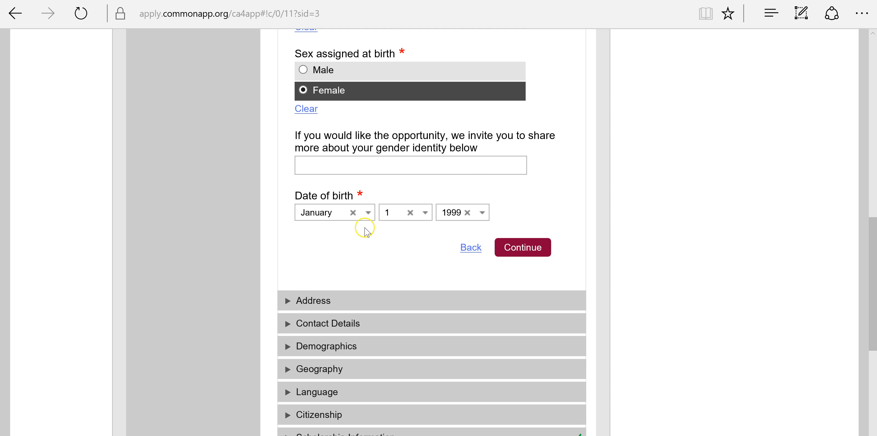
pyautogui.scroll(-2, 365, 229)
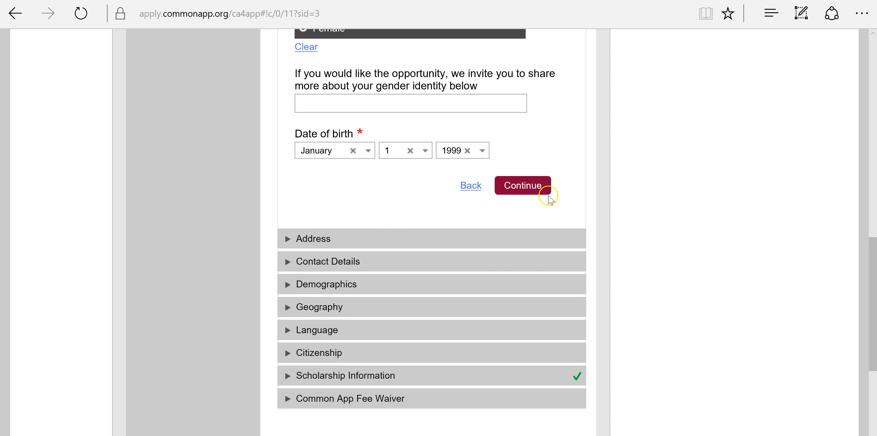
pyautogui.click(541, 189)
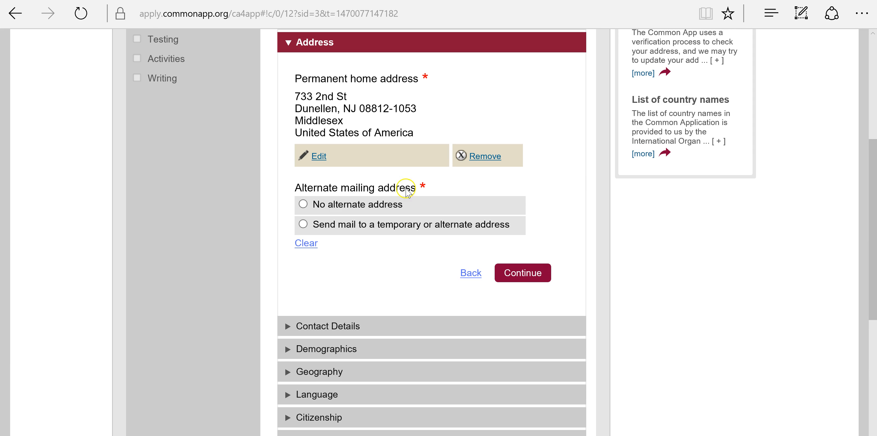
# - Save the Address section with no alternate mailing address
pyautogui.click(345, 208)
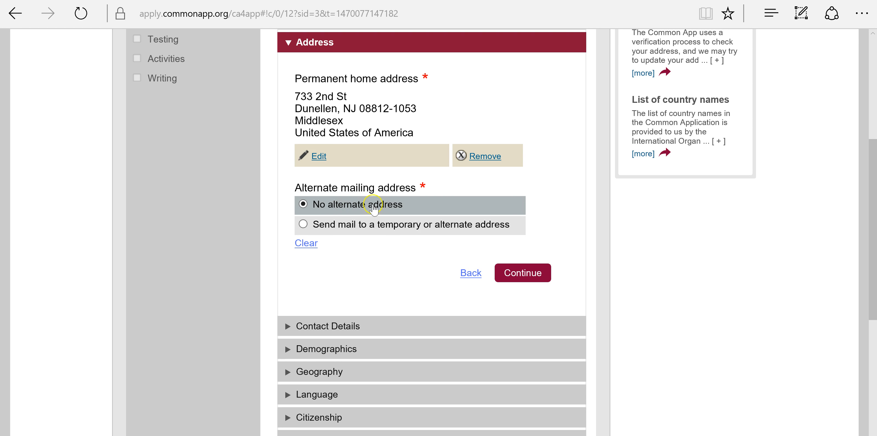
pyautogui.scroll(-2, 436, 214)
pyautogui.click(529, 217)
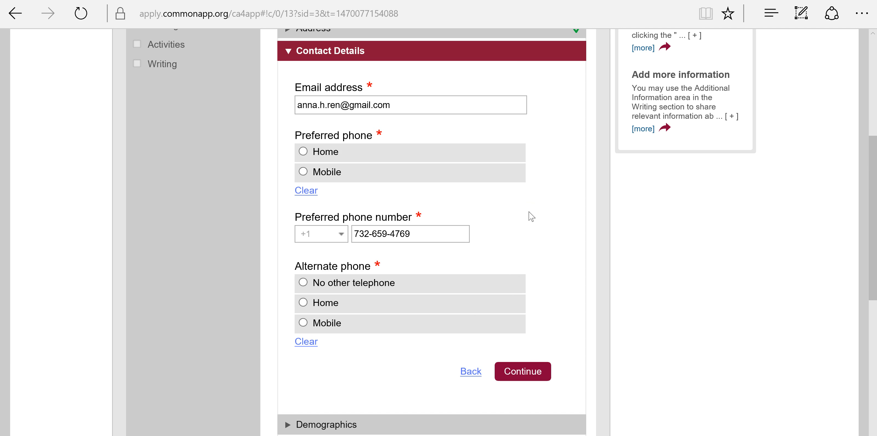
# - Set Mobile as the preferred phone and save Contact Details
pyautogui.click(332, 174)
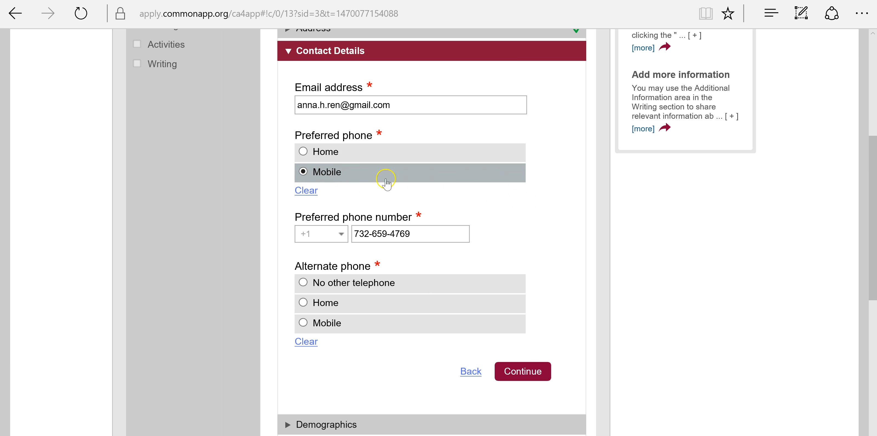
pyautogui.scroll(-2, 483, 197)
pyautogui.scroll(-2, 469, 204)
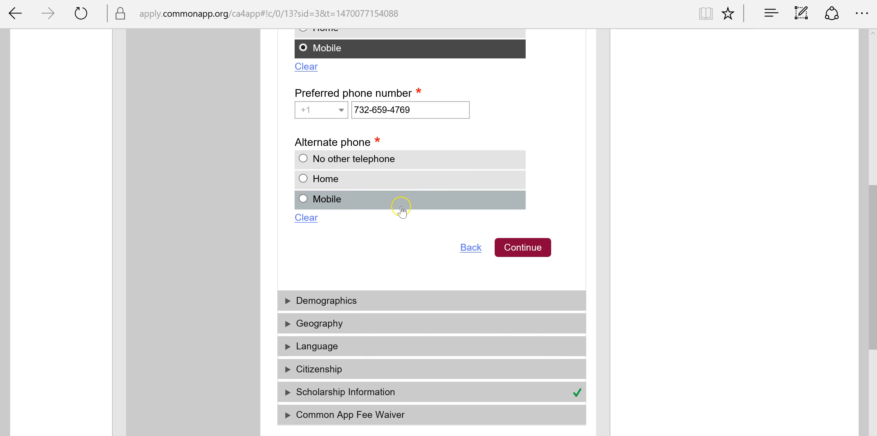
pyautogui.click(524, 247)
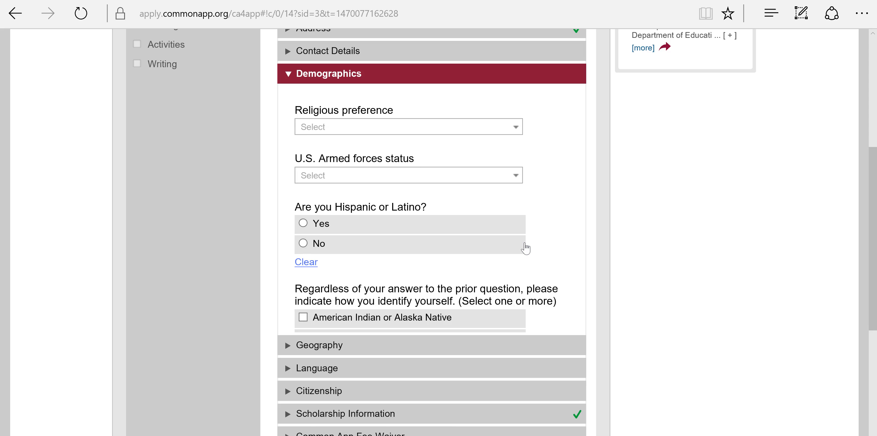
# - Leave religious preference and armed forces status unanswered and save Demographics to reach Geography
pyautogui.scroll(-2, 524, 238)
pyautogui.scroll(2, 464, 108)
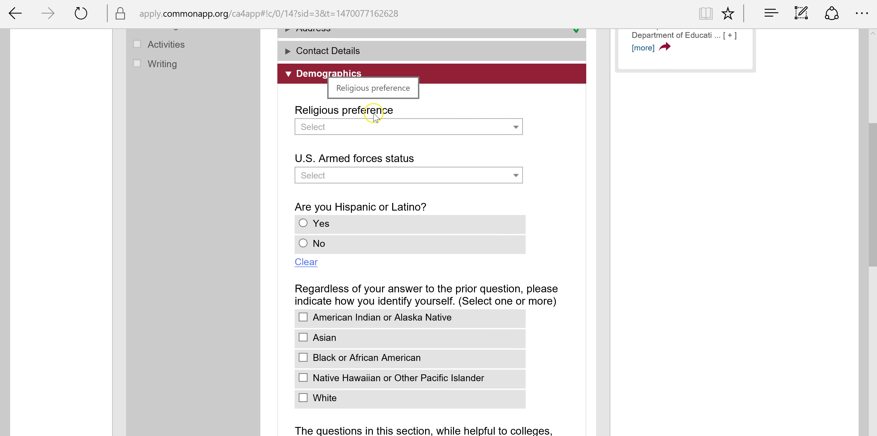
pyautogui.scroll(-5, 405, 118)
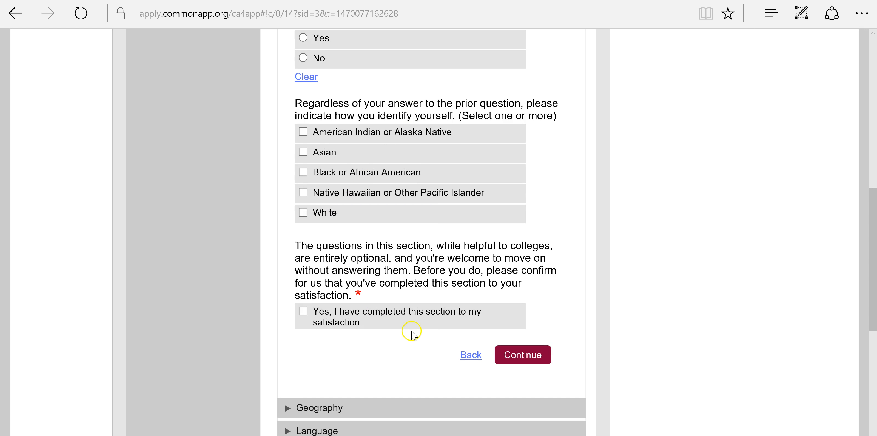
pyautogui.scroll(3, 348, 303)
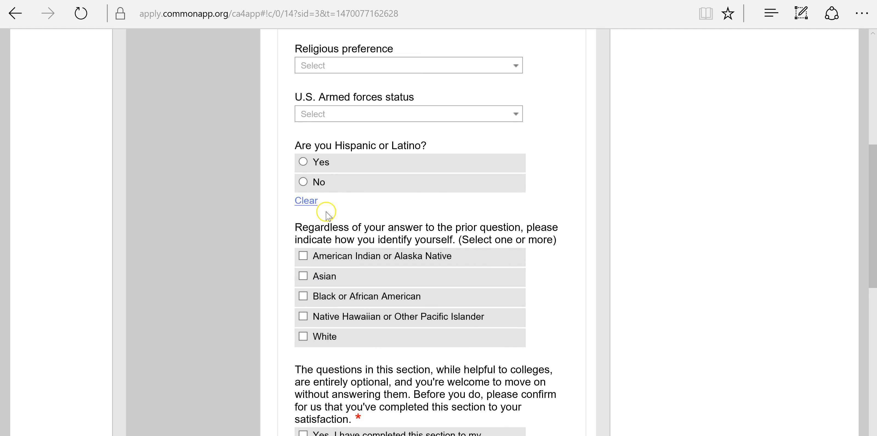
pyautogui.scroll(2, 327, 212)
pyautogui.click(410, 131)
pyautogui.click(411, 132)
pyautogui.click(437, 180)
pyautogui.click(436, 178)
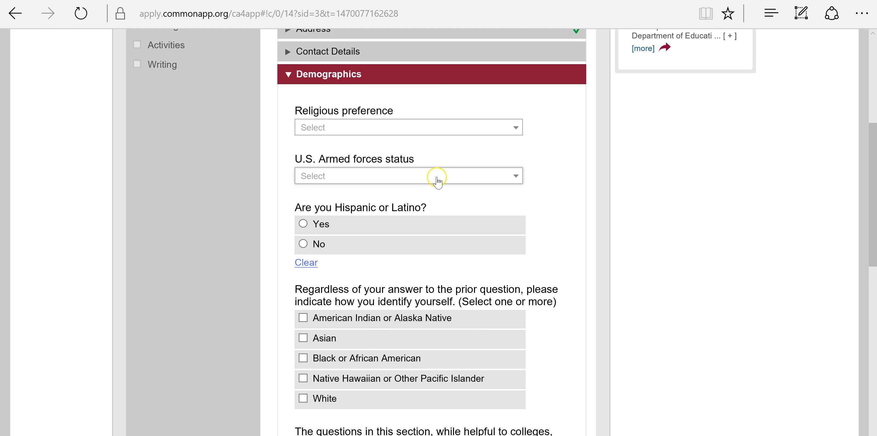
pyautogui.scroll(-6, 438, 194)
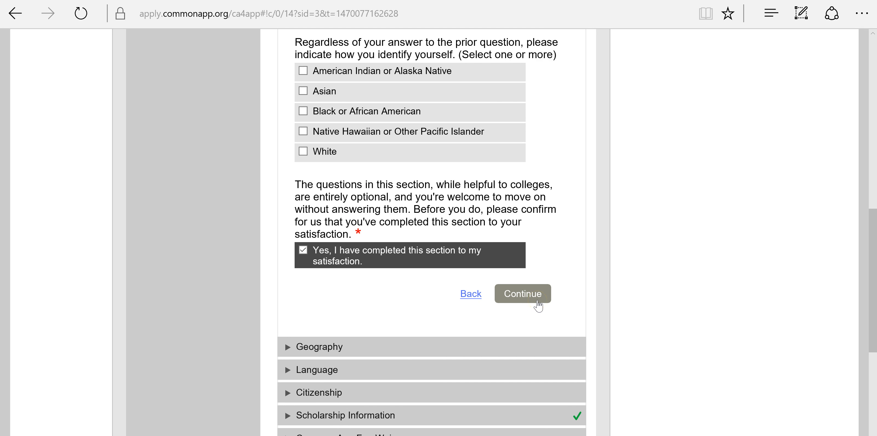
pyautogui.click(538, 305)
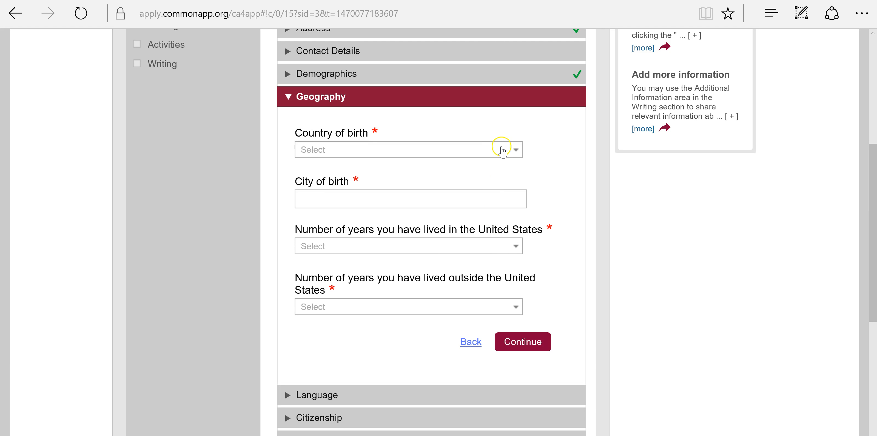
# - Set the birthplace to Los Angeles, California, United States of America
pyautogui.click(501, 148)
pyautogui.click(472, 189)
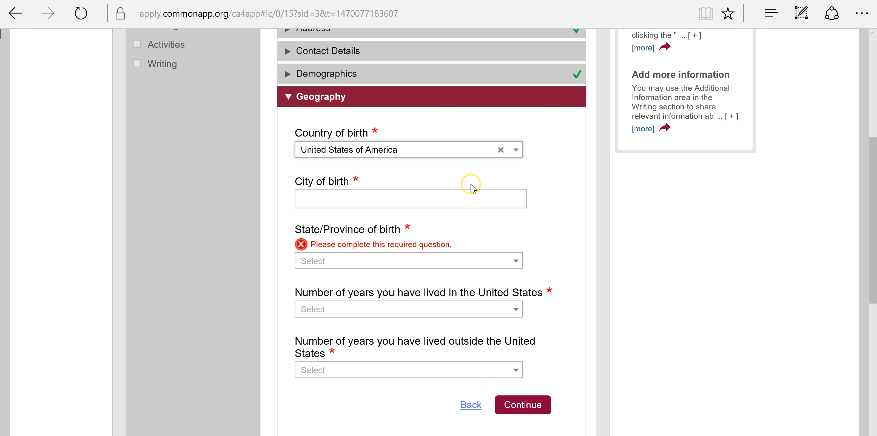
pyautogui.click(454, 204)
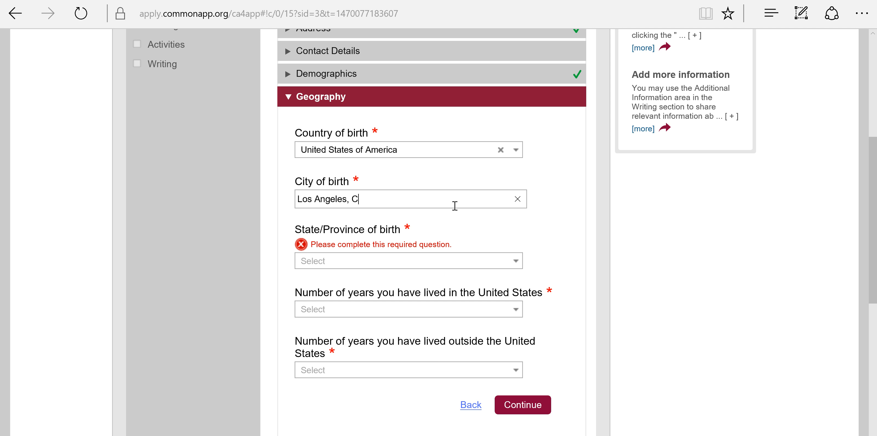
pyautogui.click(486, 268)
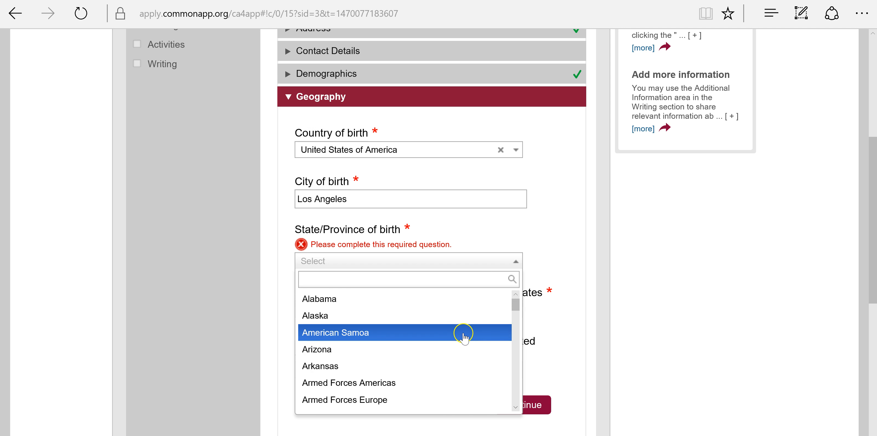
pyautogui.scroll(-2, 462, 333)
pyautogui.click(451, 359)
pyautogui.scroll(-4, 545, 326)
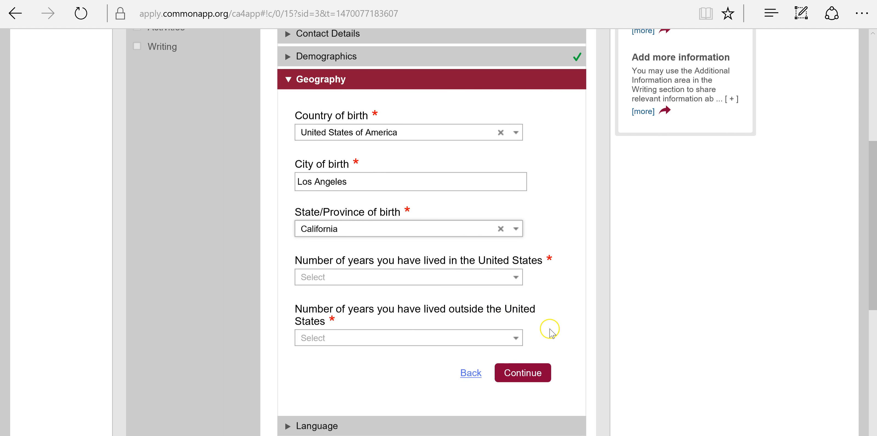
# - Enter 17 years lived in the US and 0 outside, then save Geography
pyautogui.click(498, 167)
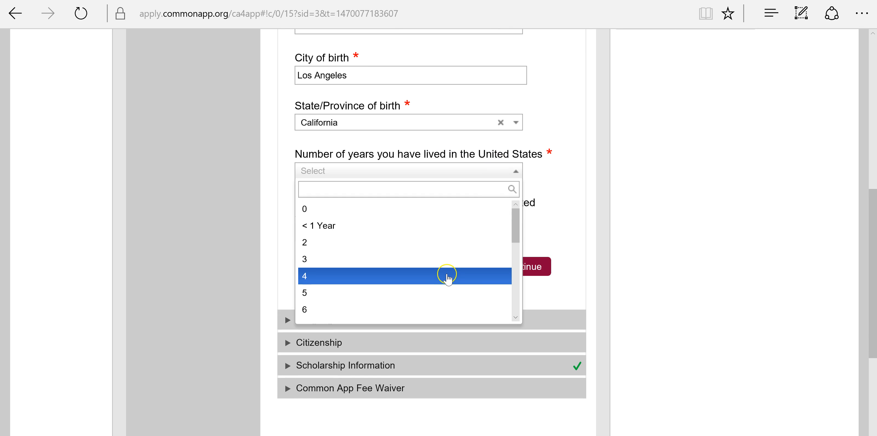
pyautogui.scroll(-5, 447, 276)
pyautogui.scroll(-2, 447, 275)
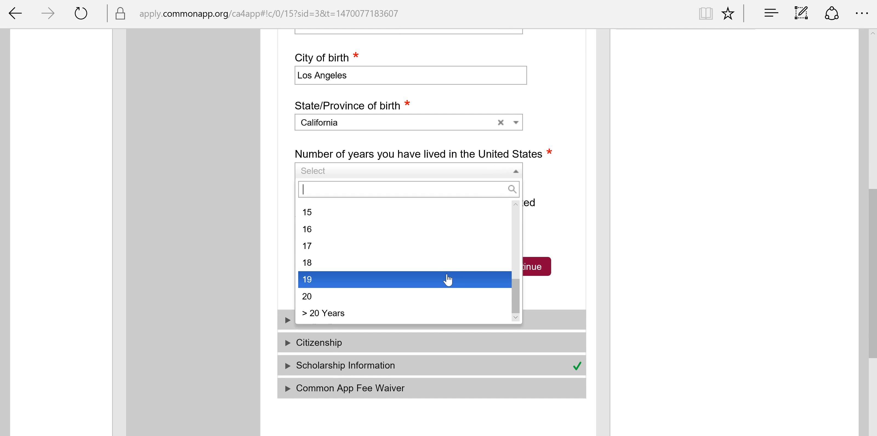
pyautogui.click(401, 250)
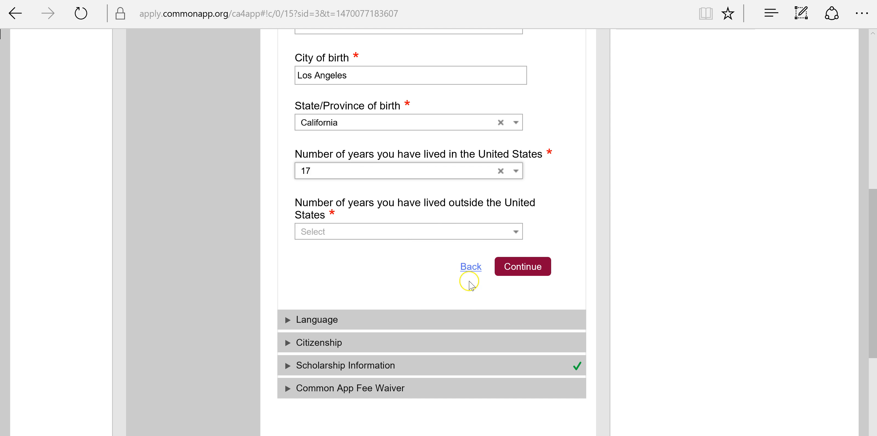
pyautogui.click(428, 234)
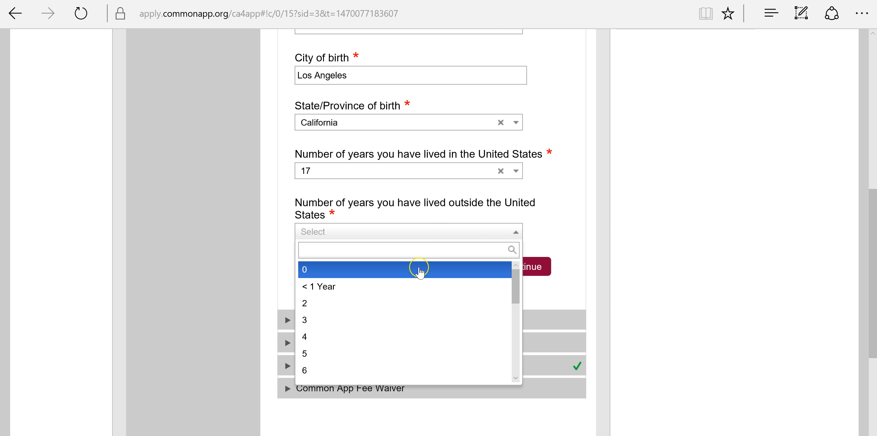
pyautogui.click(450, 266)
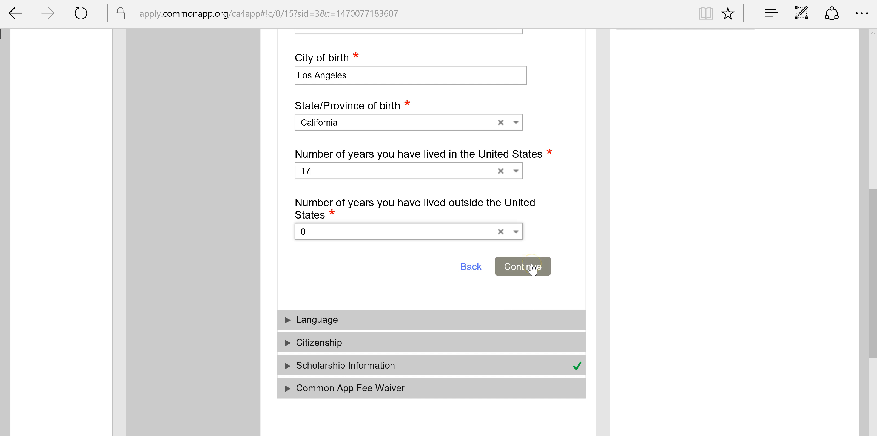
pyautogui.click(533, 269)
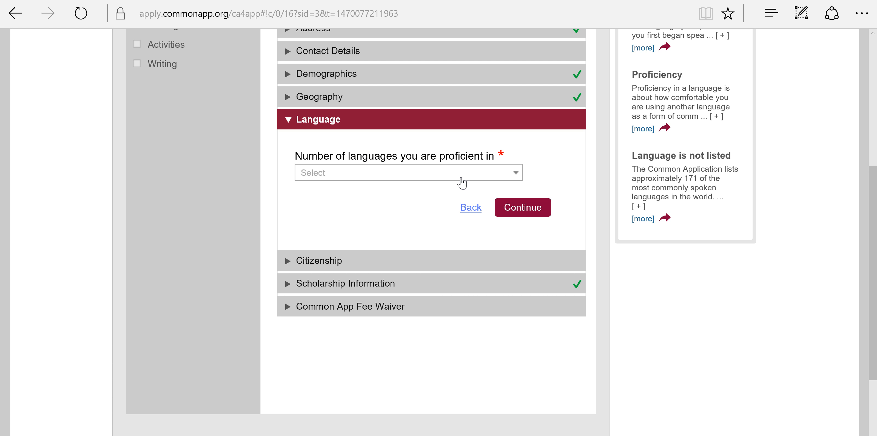
# - Declare 2 languages, with English as first language: spoken, read, written and spoken at home
pyautogui.click(462, 179)
pyautogui.click(437, 209)
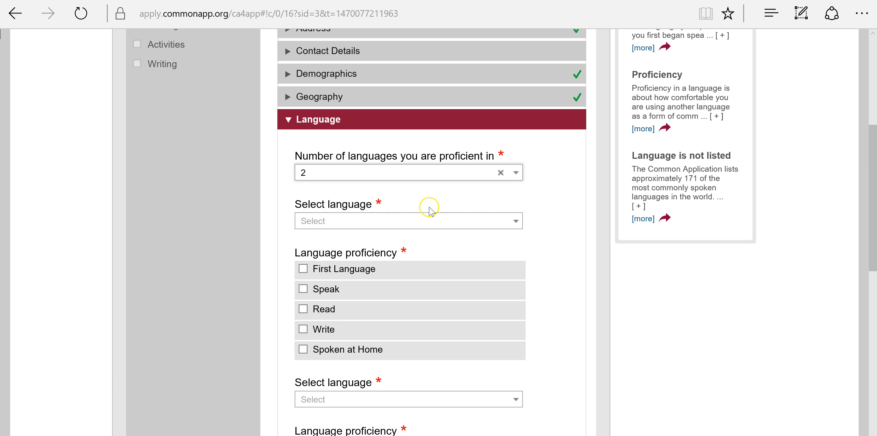
pyautogui.scroll(-2, 427, 191)
pyautogui.click(427, 161)
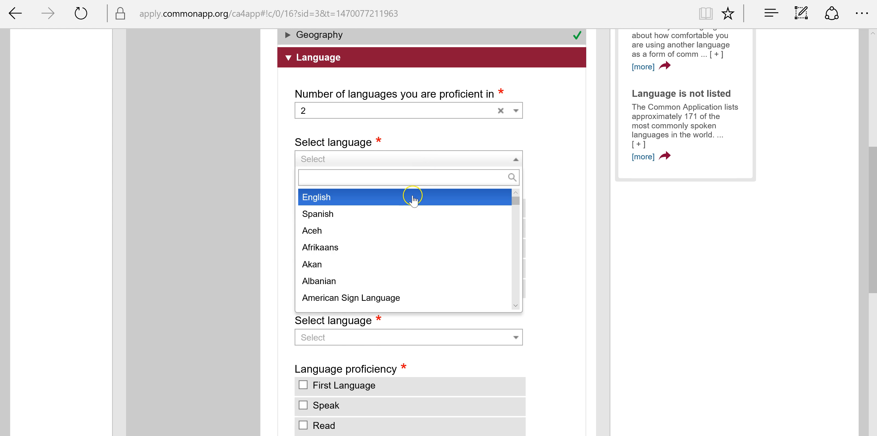
pyautogui.click(412, 197)
pyautogui.click(356, 216)
pyautogui.click(304, 228)
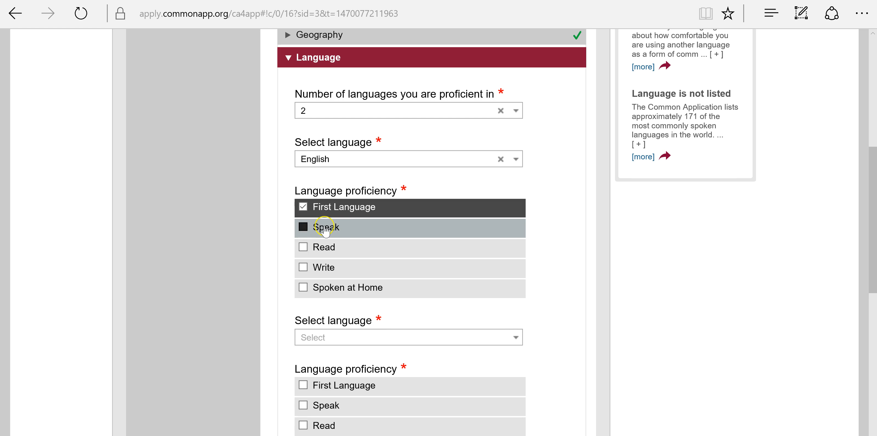
pyautogui.click(307, 247)
pyautogui.click(308, 267)
pyautogui.click(374, 280)
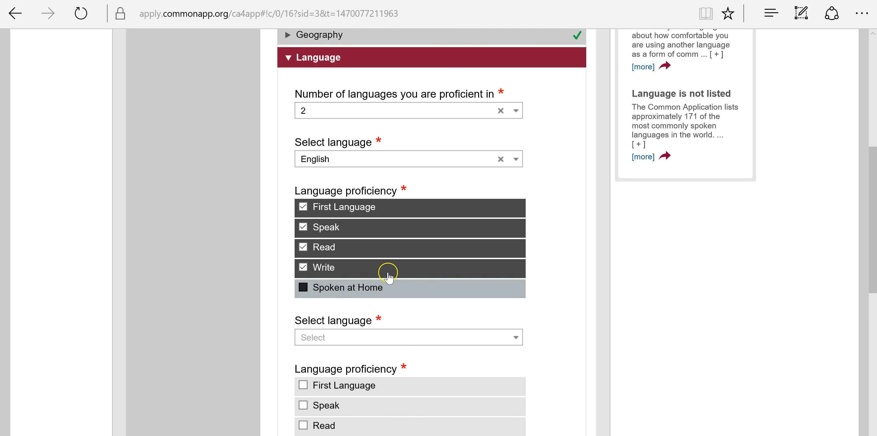
# - Add Mandarin as the second language, marked spoken, spoken at home and first language
pyautogui.scroll(-4, 464, 204)
pyautogui.click(474, 216)
pyautogui.scroll(-10, 466, 211)
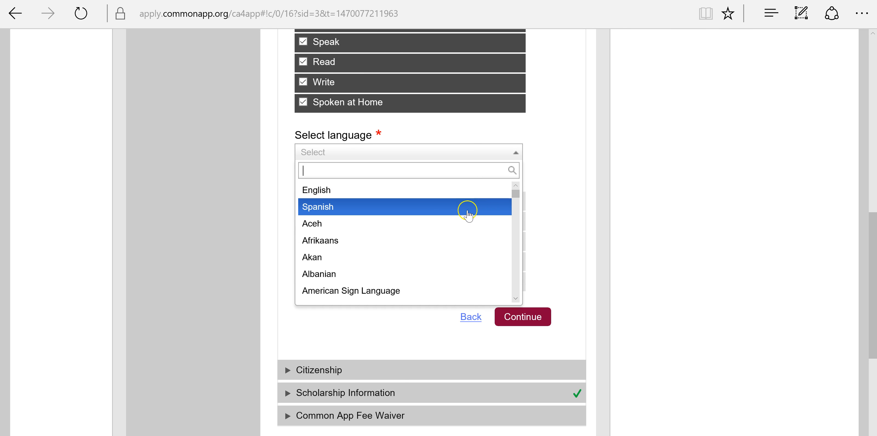
pyautogui.scroll(-5, 456, 218)
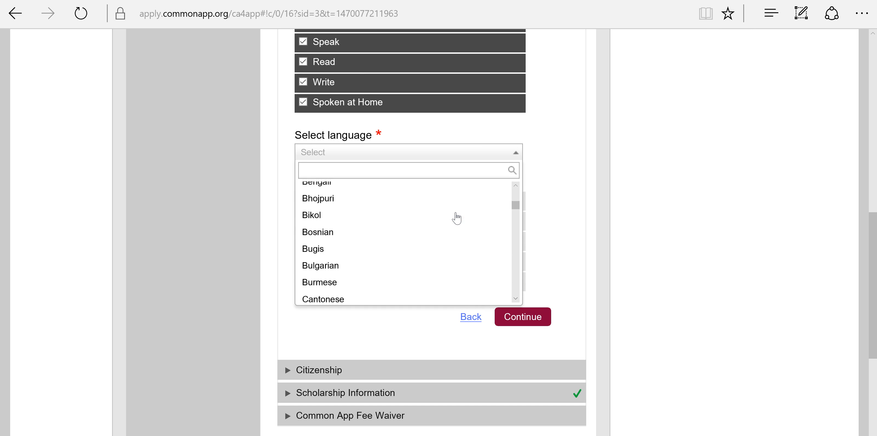
pyautogui.scroll(1, 457, 218)
pyautogui.scroll(-7, 457, 218)
pyautogui.scroll(-12, 456, 218)
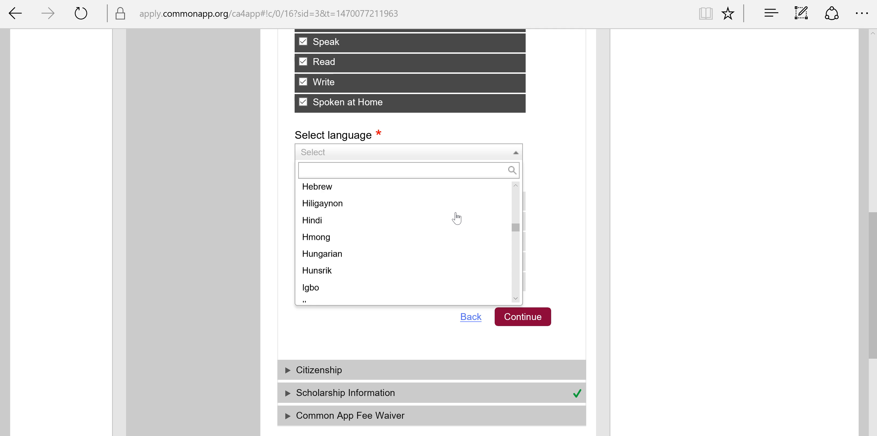
pyautogui.scroll(-4, 456, 218)
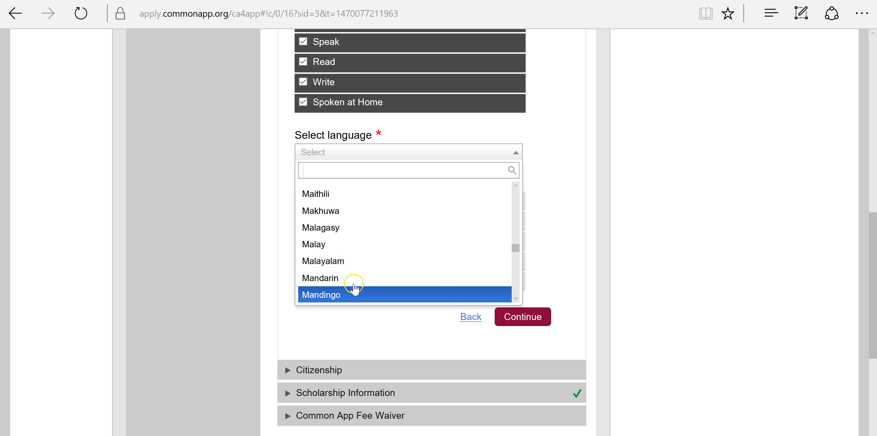
pyautogui.click(354, 278)
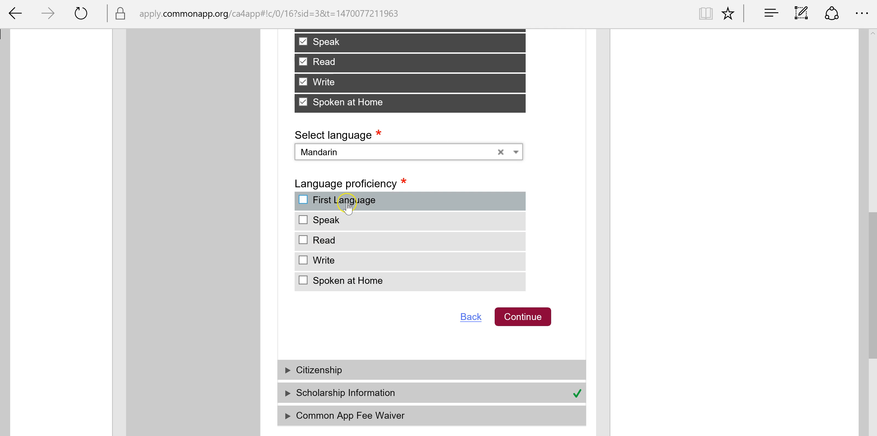
pyautogui.click(333, 221)
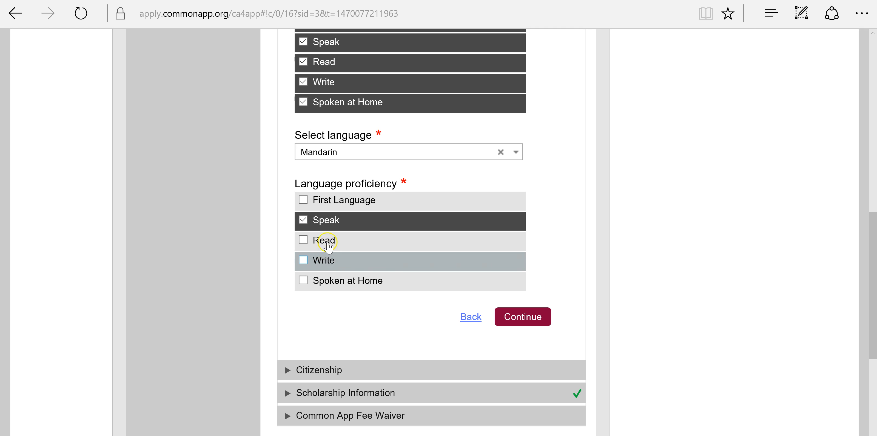
pyautogui.click(389, 283)
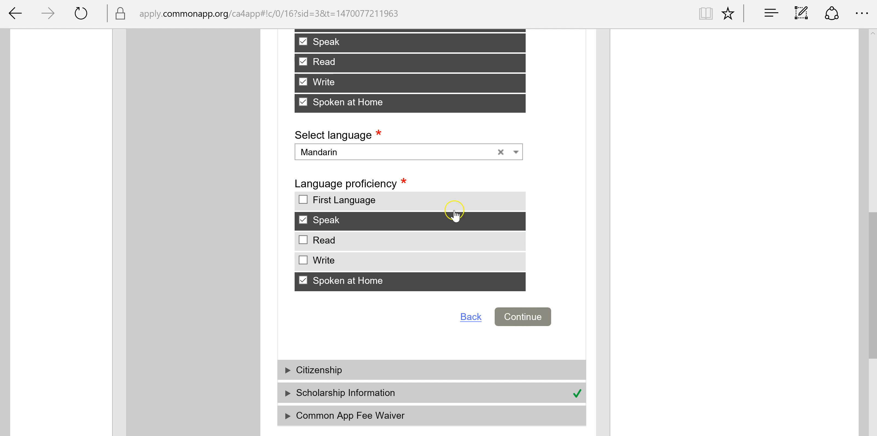
pyautogui.click(357, 201)
# - Save the languages and set citizenship status to U.S. Citizen or U.S. National
pyautogui.click(522, 317)
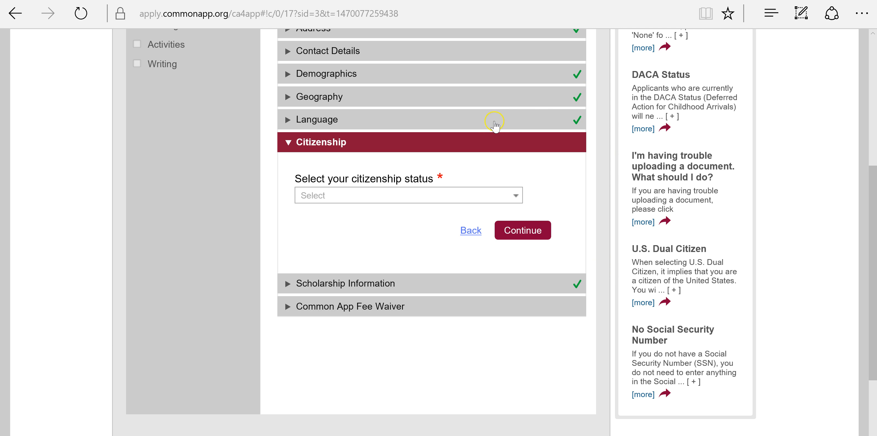
pyautogui.click(488, 195)
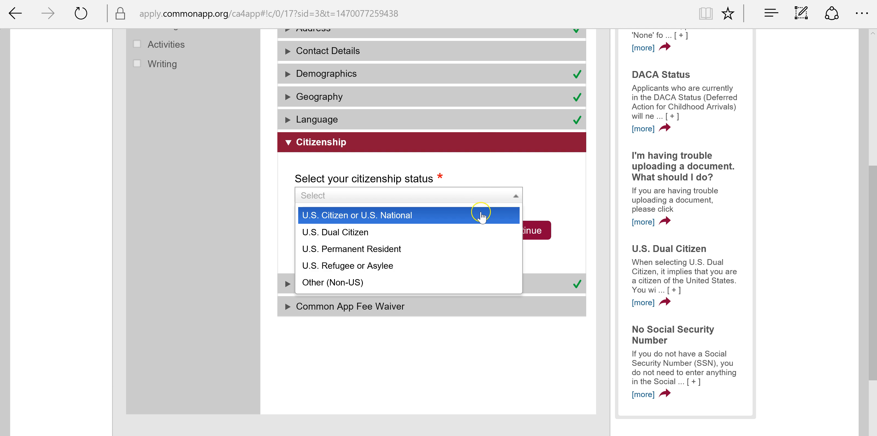
pyautogui.click(480, 218)
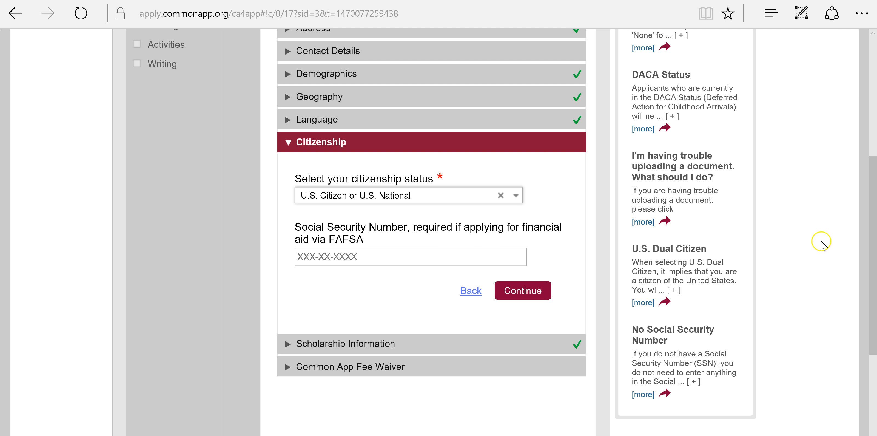
pyautogui.click(520, 291)
# - Opt in to Scholar Snapp scholarship information and answer No to the fee waiver
pyautogui.scroll(-2, 477, 300)
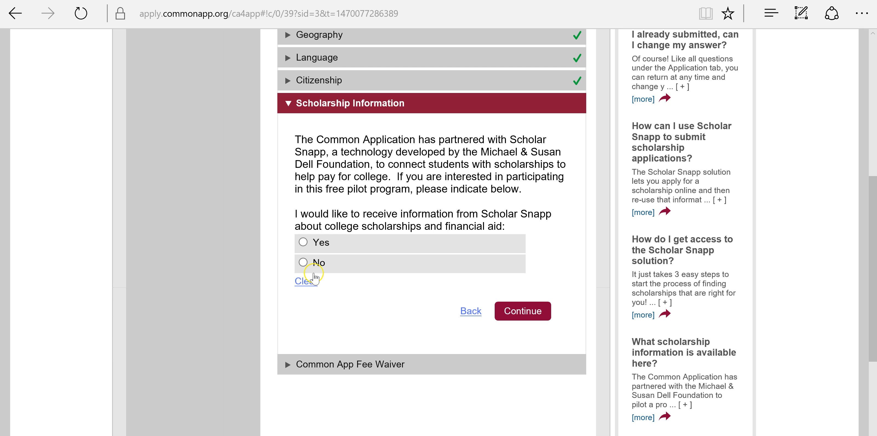
pyautogui.click(308, 242)
pyautogui.click(532, 312)
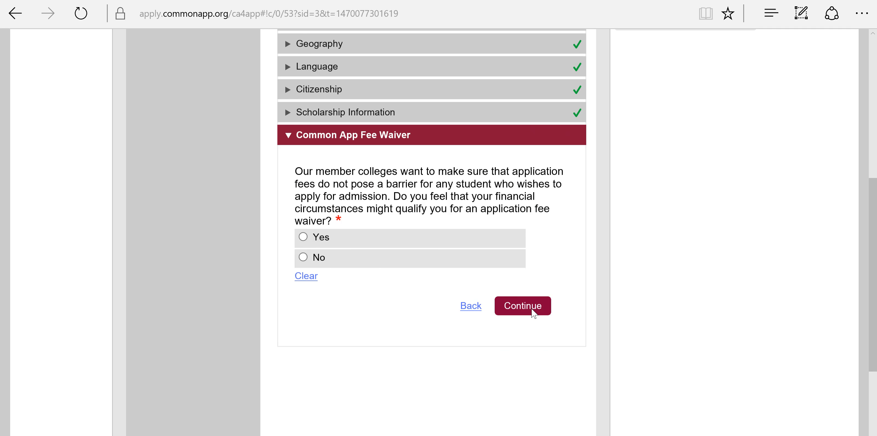
pyautogui.scroll(-2, 533, 312)
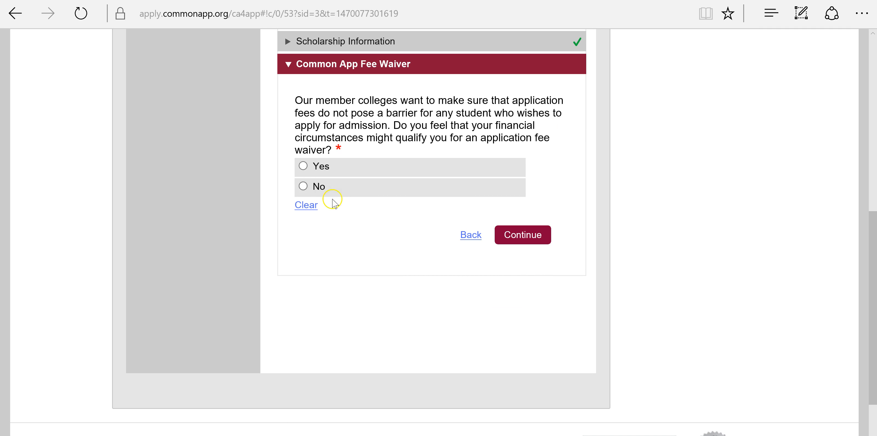
pyautogui.click(319, 189)
pyautogui.click(514, 235)
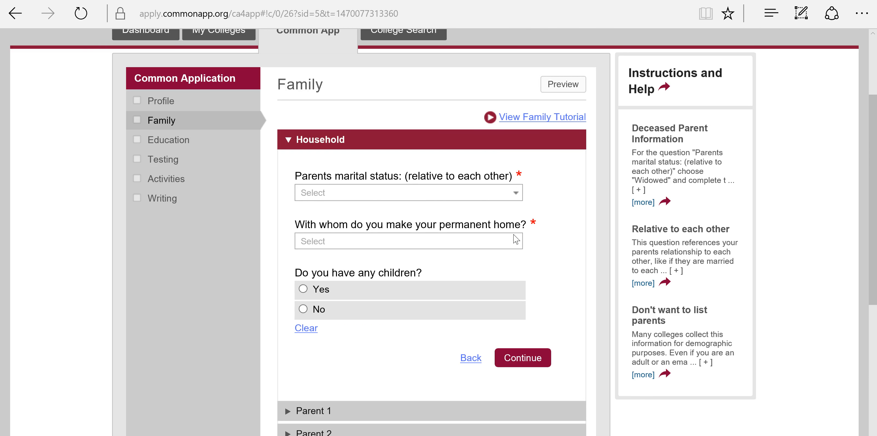
# - Set parents Married, permanent home with Both Parents, and no children, then save Household
pyautogui.scroll(-3, 522, 238)
pyautogui.click(493, 96)
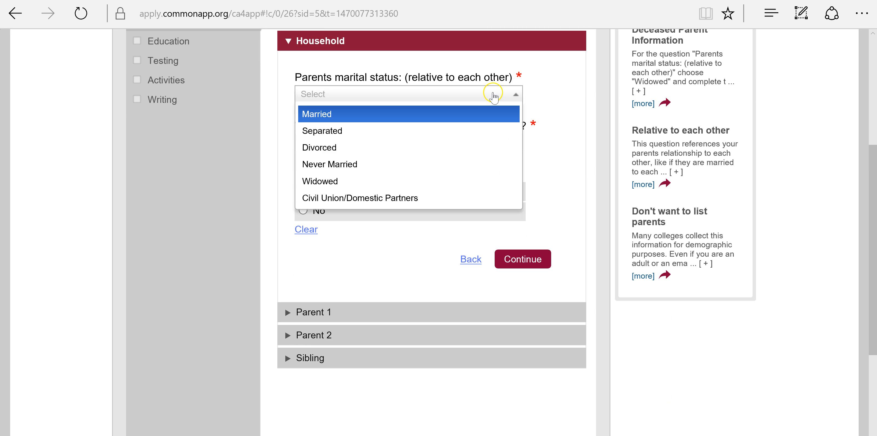
pyautogui.click(487, 115)
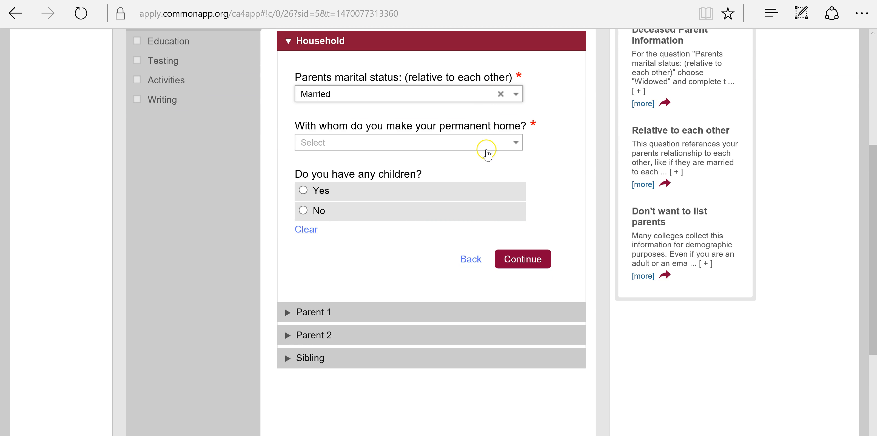
pyautogui.click(487, 147)
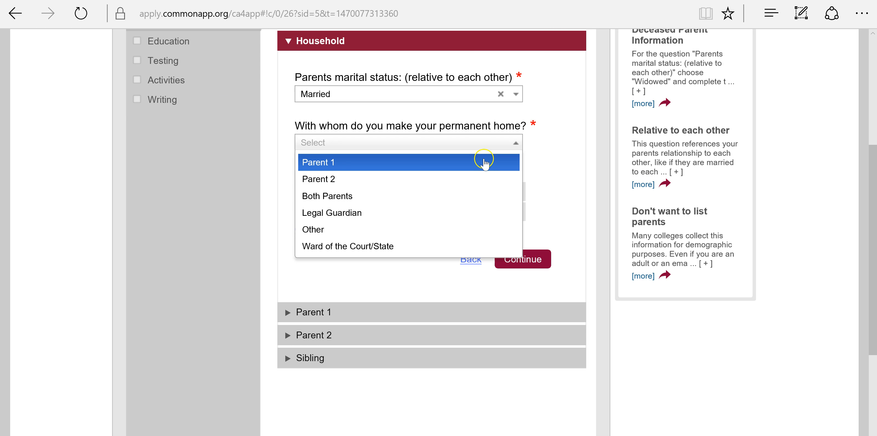
pyautogui.click(470, 196)
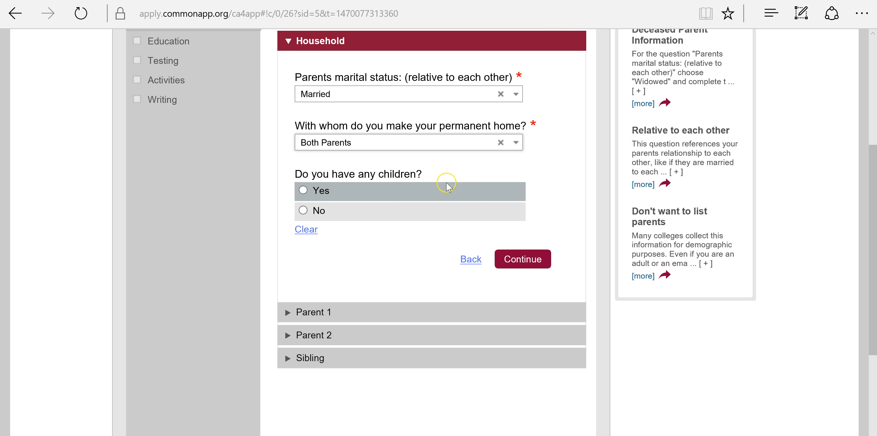
pyautogui.click(395, 215)
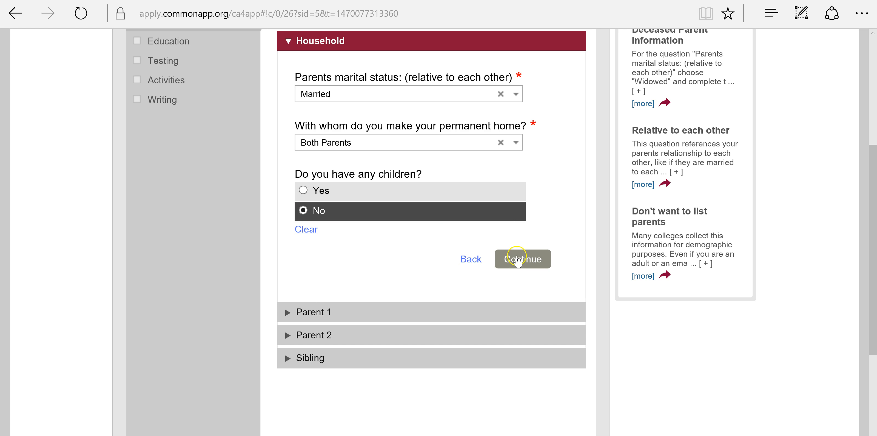
pyautogui.click(517, 259)
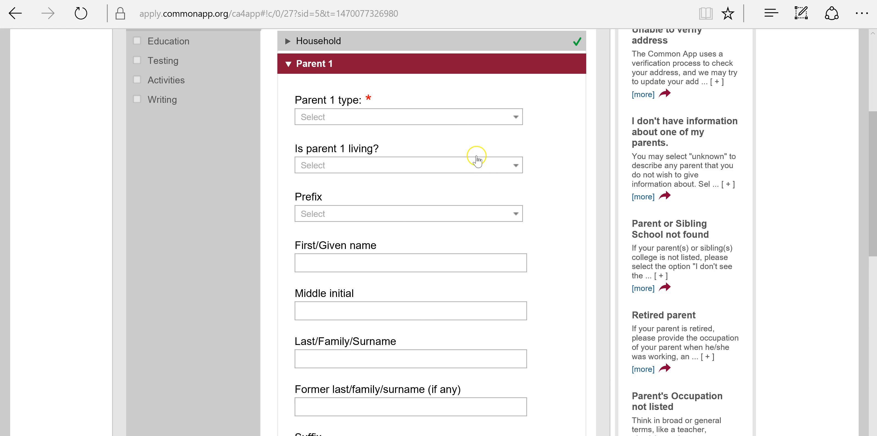
# - Set Parent 1 type to Mother and answer Yes that the parent is living
pyautogui.scroll(4, 243, 180)
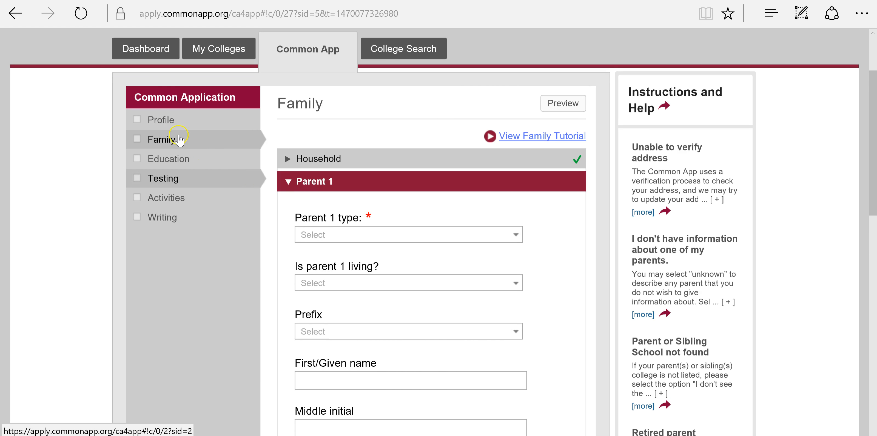
pyautogui.scroll(-10, 495, 196)
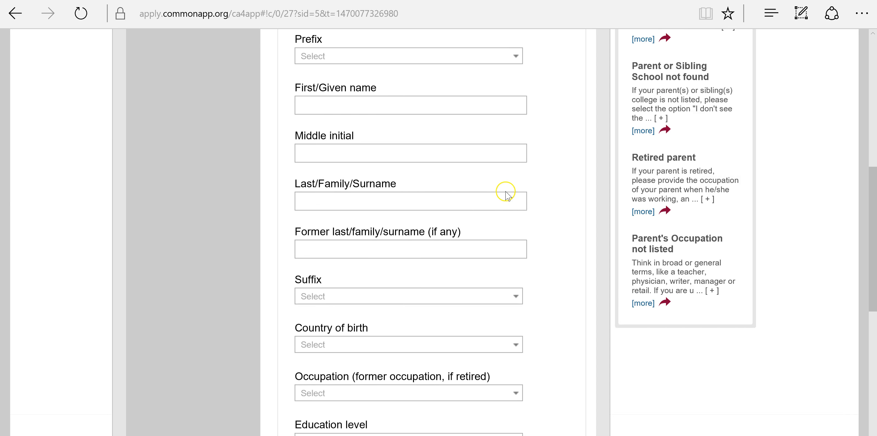
pyautogui.scroll(5, 499, 209)
pyautogui.scroll(3, 499, 214)
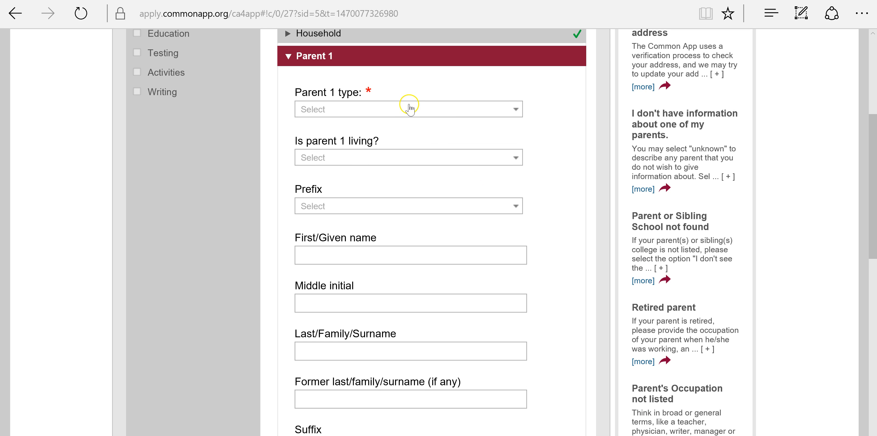
pyautogui.click(408, 108)
pyautogui.click(399, 131)
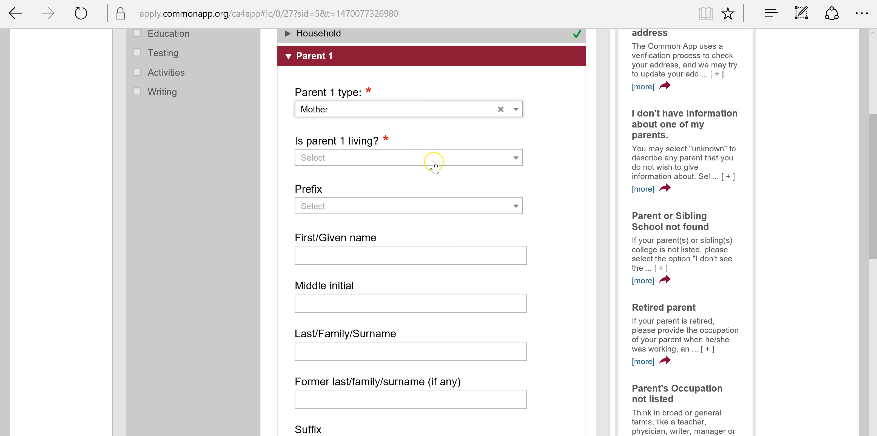
pyautogui.click(434, 166)
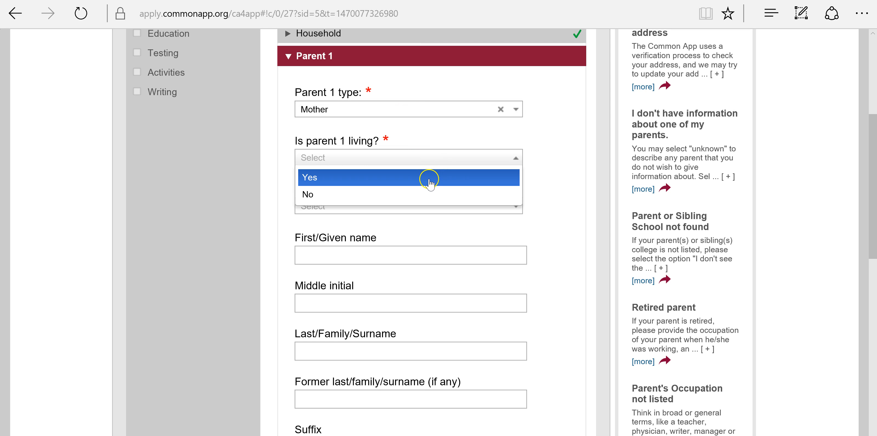
pyautogui.click(429, 180)
# - Browse Parent 1's occupation list without choosing an occupation
pyautogui.scroll(-1, 426, 180)
pyautogui.scroll(-2, 376, 143)
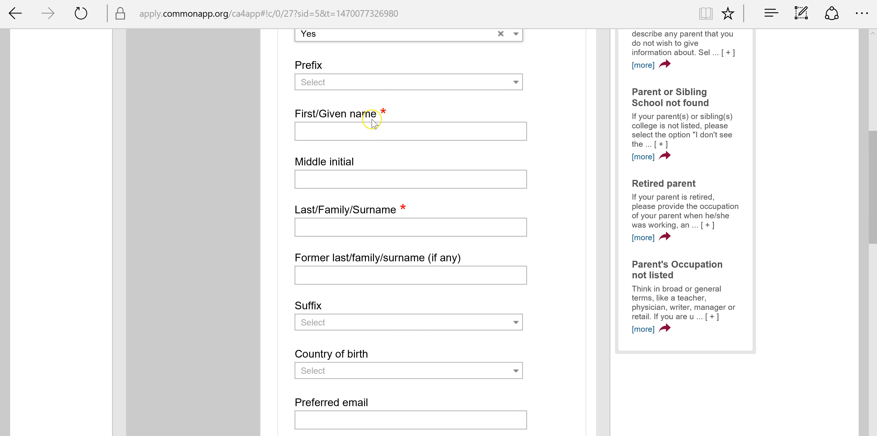
pyautogui.scroll(-3, 373, 238)
pyautogui.scroll(-3, 354, 163)
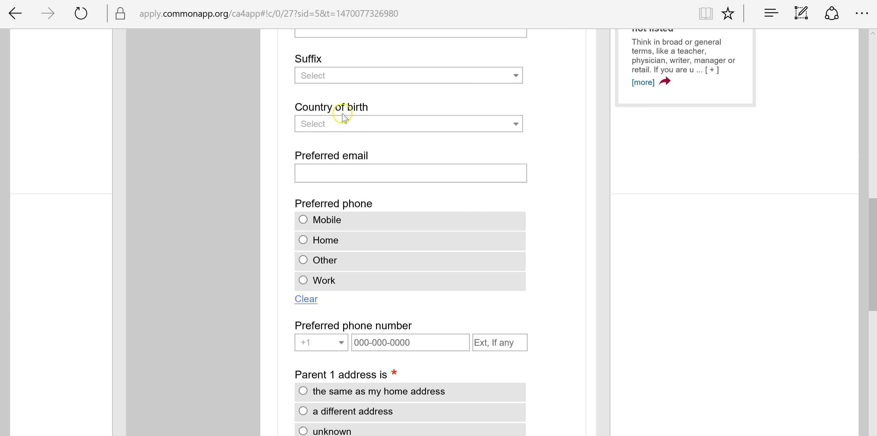
pyautogui.scroll(-3, 383, 196)
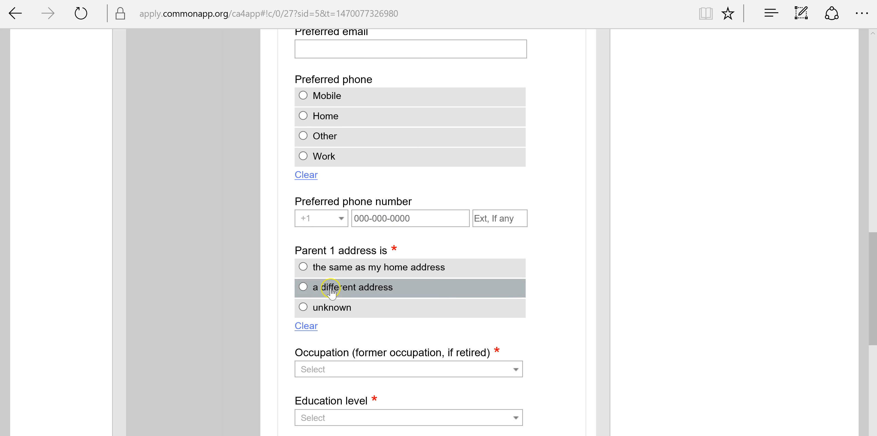
pyautogui.scroll(-4, 448, 249)
pyautogui.click(369, 185)
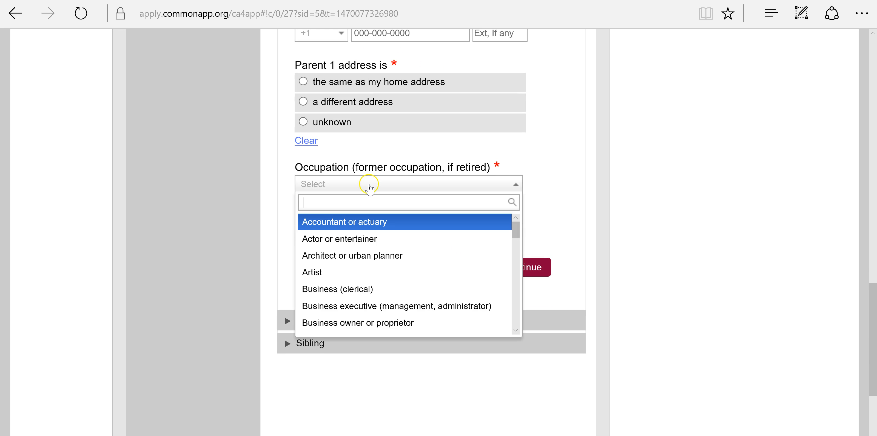
pyautogui.scroll(-5, 358, 290)
pyautogui.scroll(-10, 363, 294)
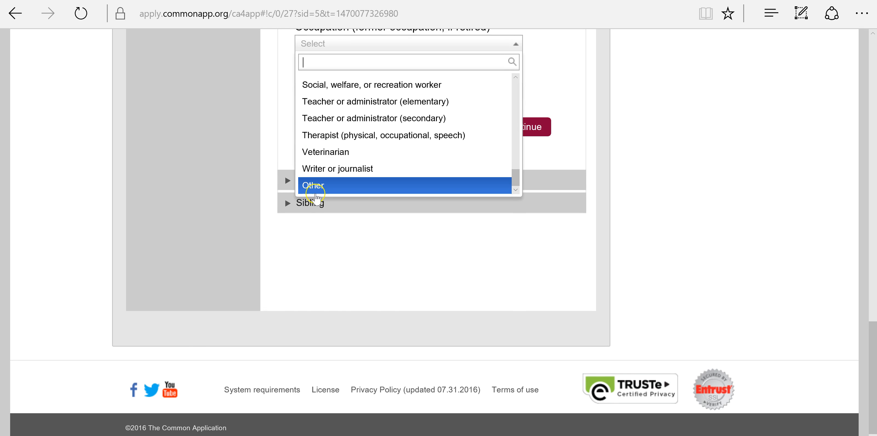
pyautogui.click(617, 160)
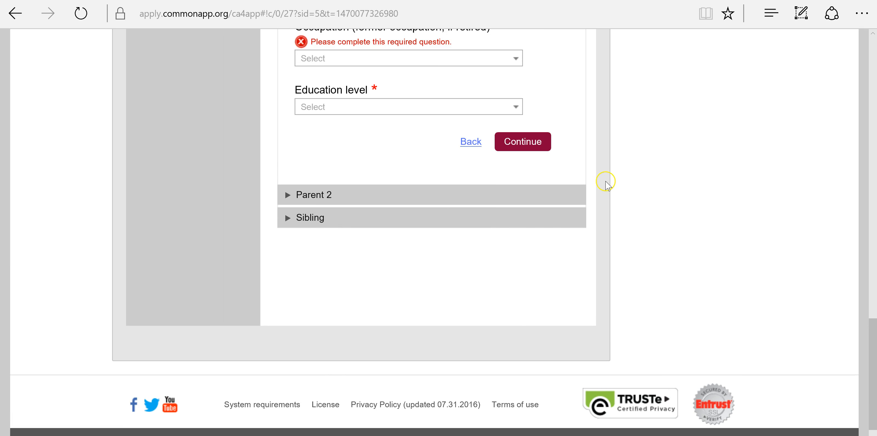
pyautogui.scroll(3, 505, 195)
pyautogui.scroll(-1, 489, 177)
# - Set Parent 1's education level to Graduated from college/university
pyautogui.click(490, 178)
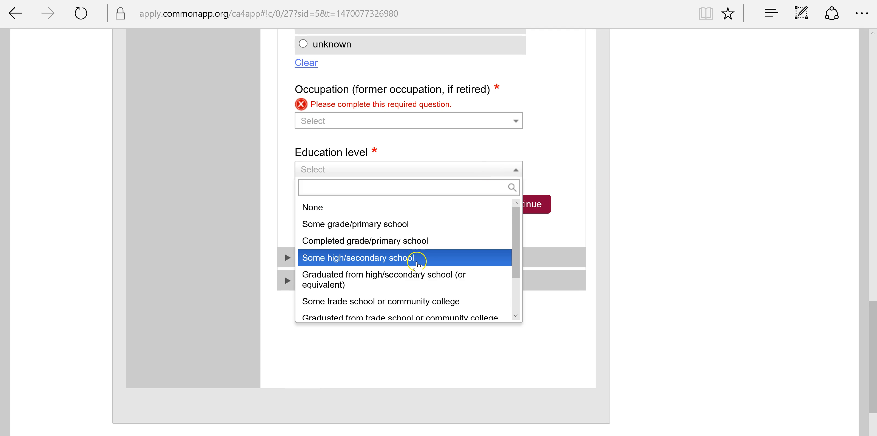
pyautogui.scroll(-3, 417, 267)
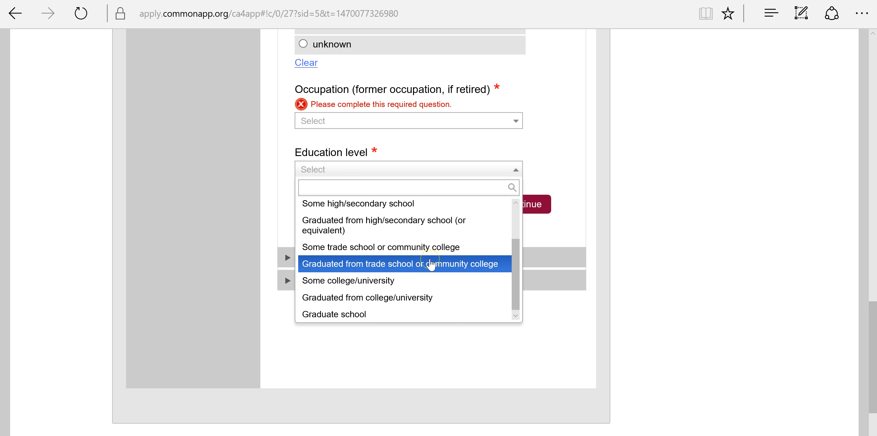
pyautogui.scroll(3, 431, 264)
pyautogui.scroll(-1, 431, 264)
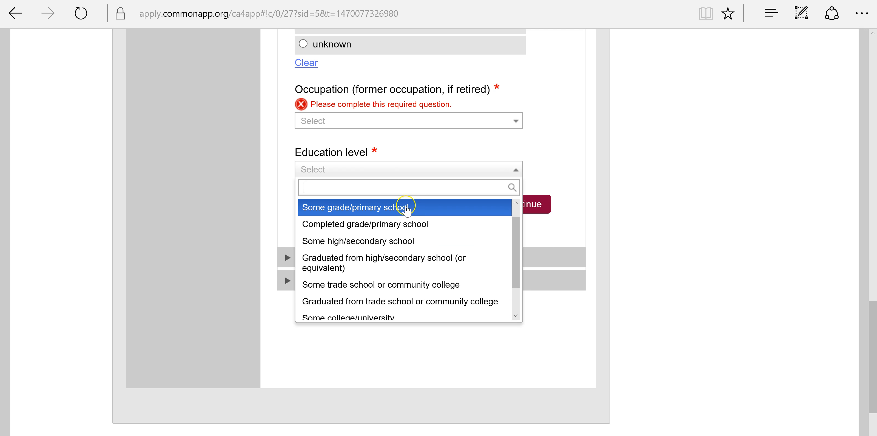
pyautogui.click(408, 208)
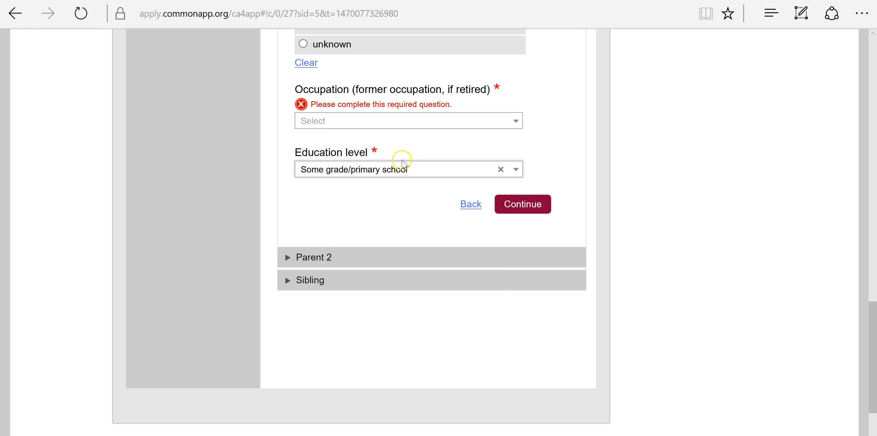
pyautogui.click(405, 171)
pyautogui.scroll(-1, 388, 223)
pyautogui.scroll(-3, 389, 223)
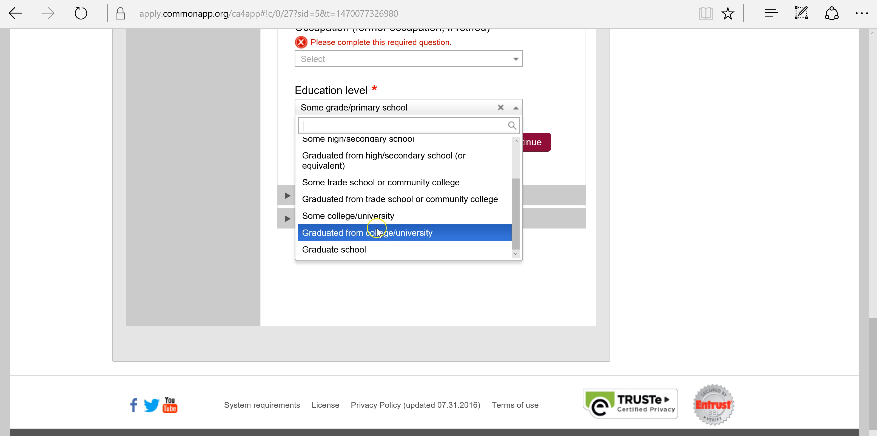
pyautogui.click(377, 232)
# - Set institutions attended to 1 and save Parent 1
pyautogui.click(380, 158)
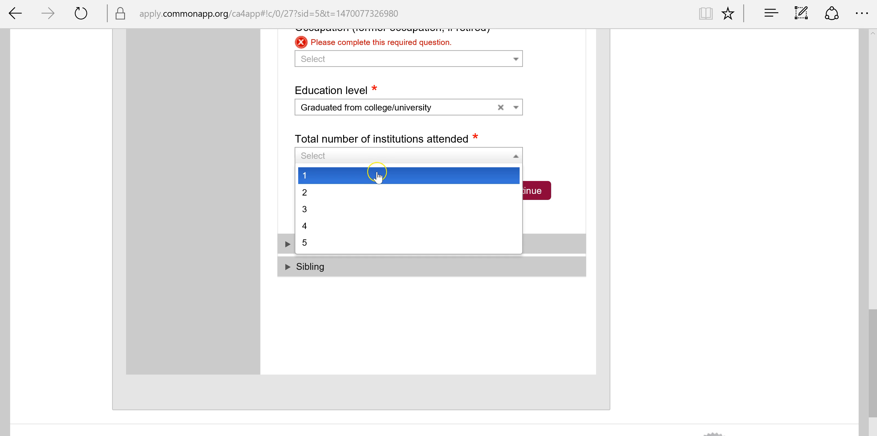
pyautogui.click(378, 175)
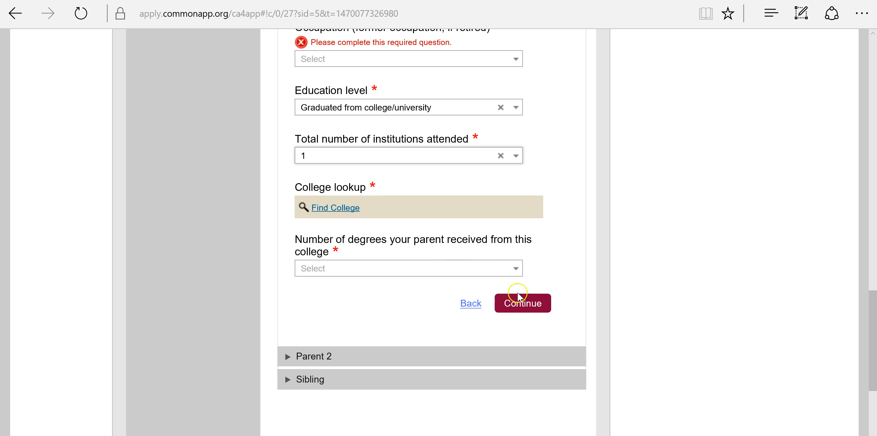
pyautogui.click(528, 307)
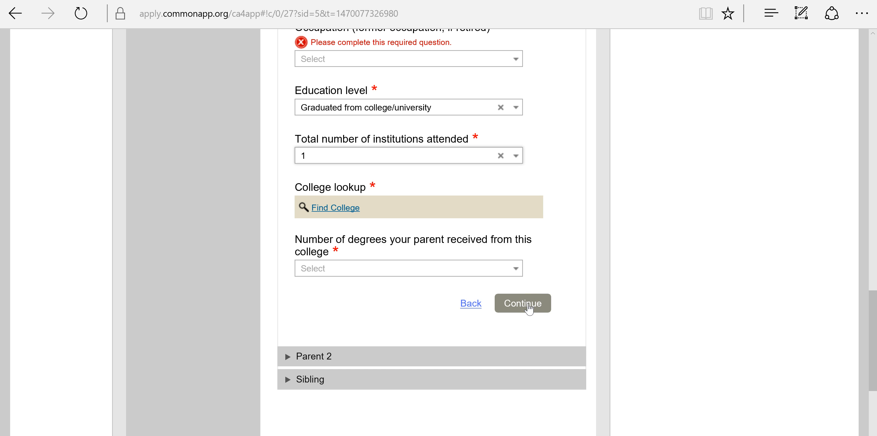
pyautogui.click(528, 304)
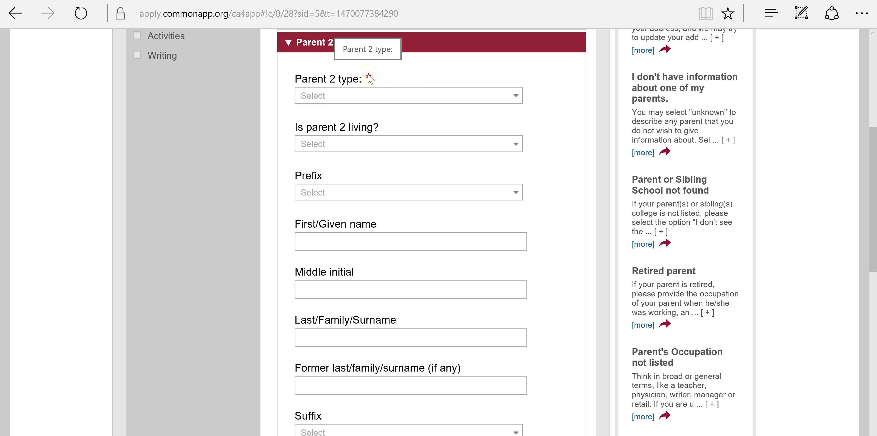
# - Report 1 sibling in the Sibling section
pyautogui.scroll(-10, 549, 137)
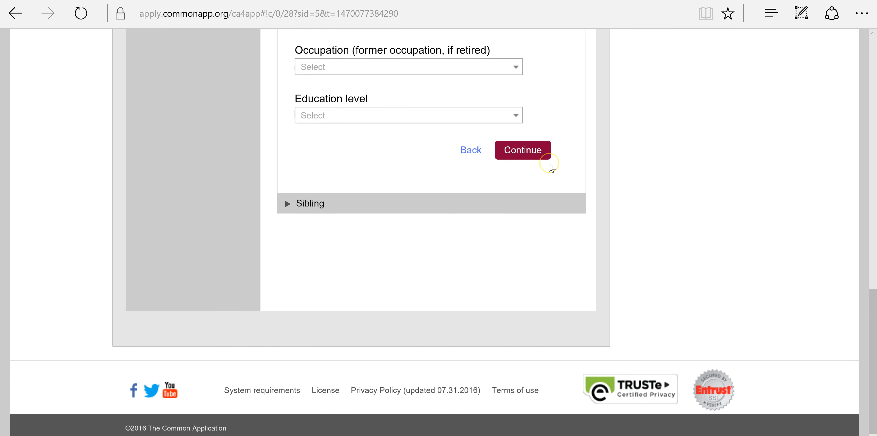
pyautogui.scroll(2, 294, 167)
pyautogui.scroll(-2, 496, 186)
pyautogui.scroll(3, 496, 186)
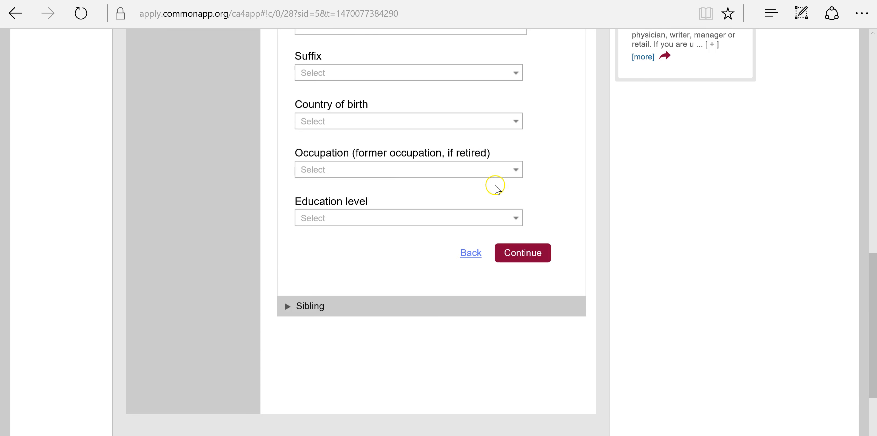
pyautogui.scroll(1, 495, 186)
pyautogui.click(411, 327)
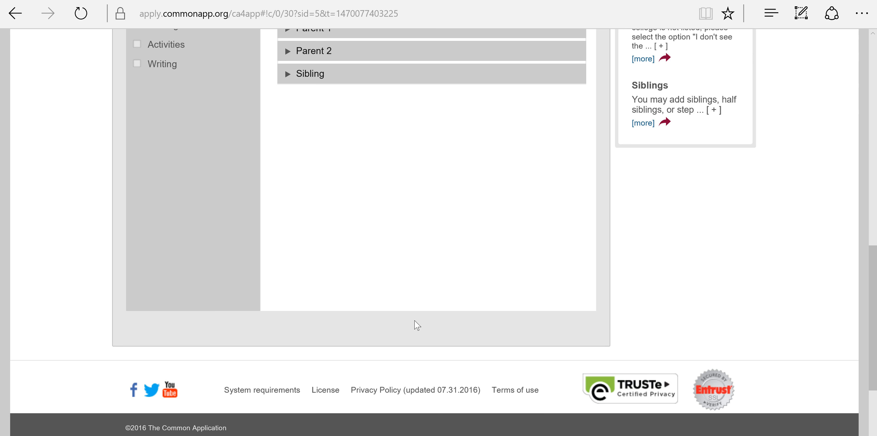
pyautogui.click(419, 131)
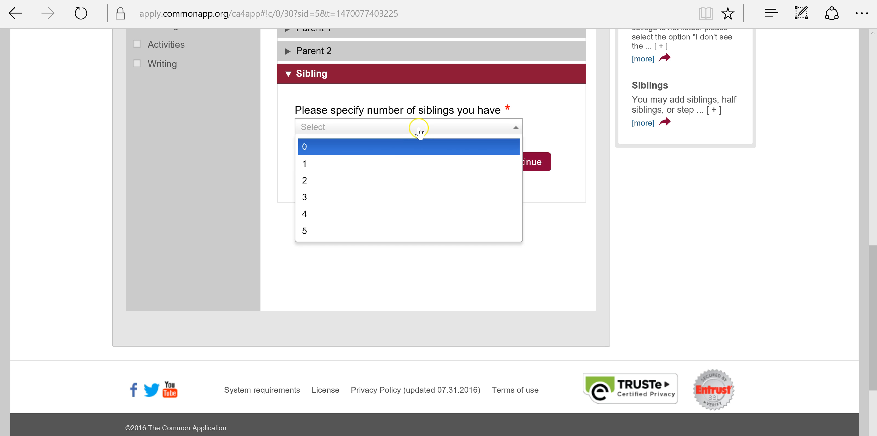
pyautogui.click(408, 164)
# - Set Sibling 1's education level to Some college/university
pyautogui.scroll(-2, 423, 179)
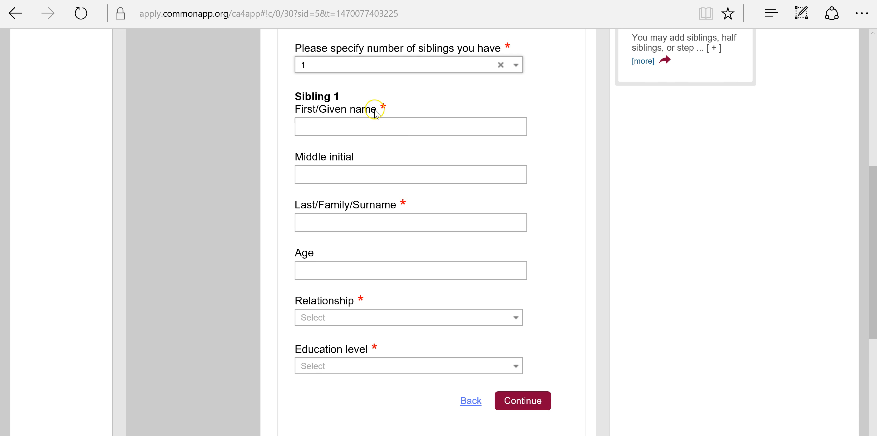
pyautogui.scroll(-2, 417, 178)
pyautogui.click(492, 308)
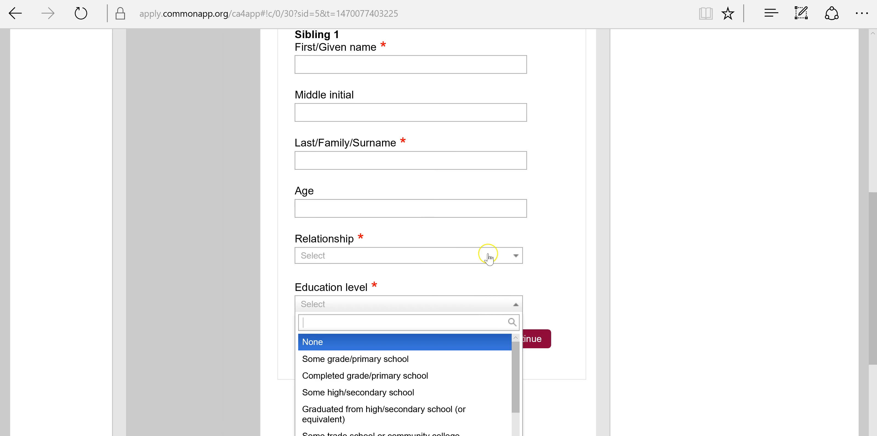
pyautogui.scroll(-4, 489, 254)
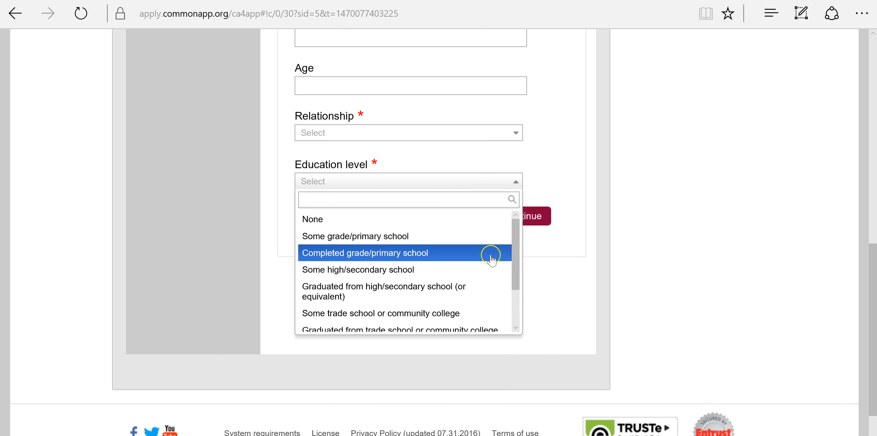
pyautogui.click(416, 238)
pyautogui.click(411, 181)
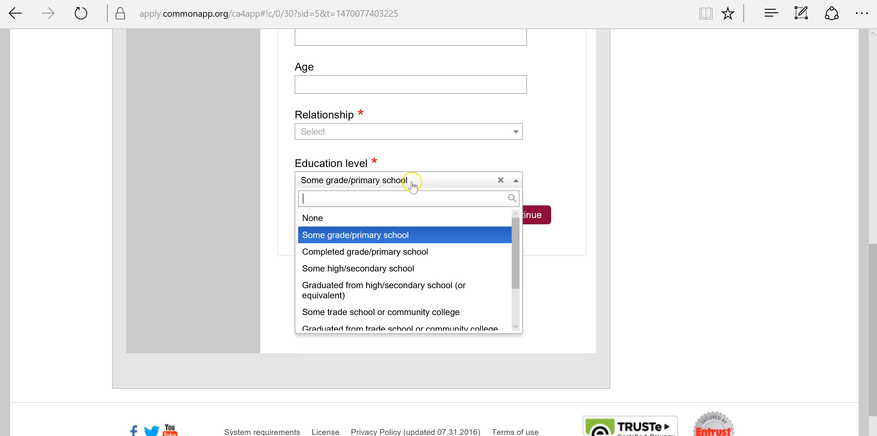
pyautogui.scroll(-1, 418, 311)
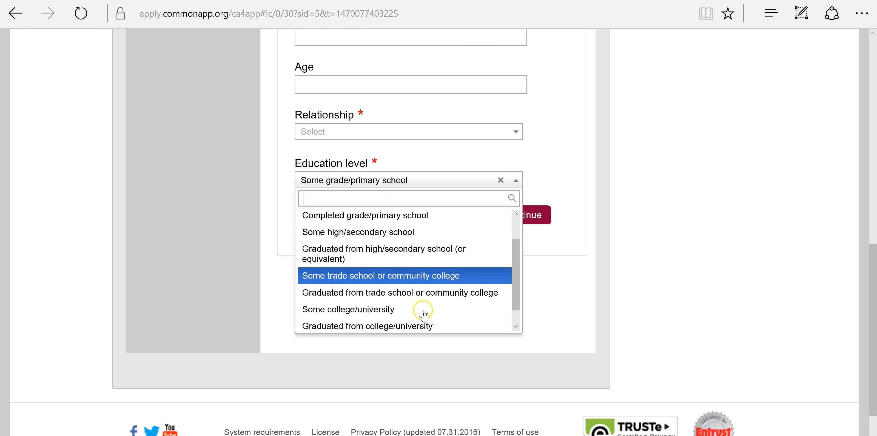
pyautogui.click(402, 307)
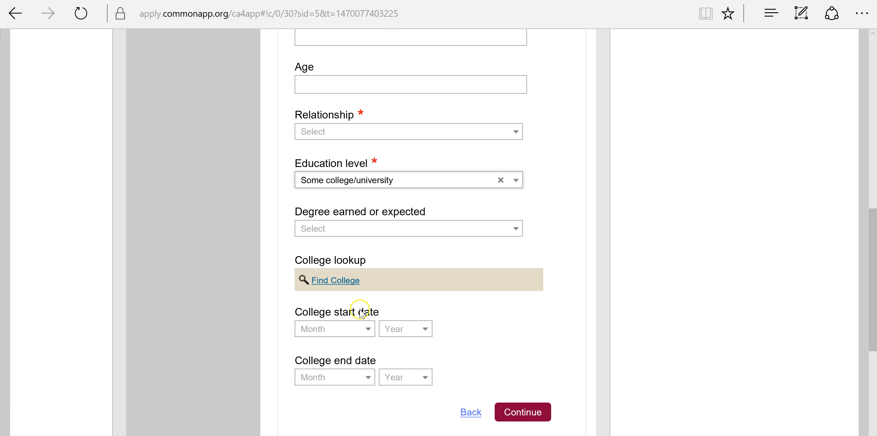
pyautogui.scroll(10, 430, 310)
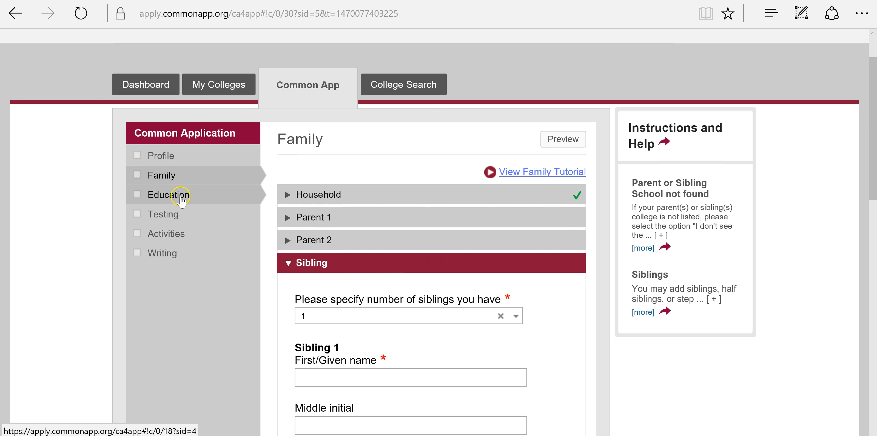
pyautogui.click(181, 195)
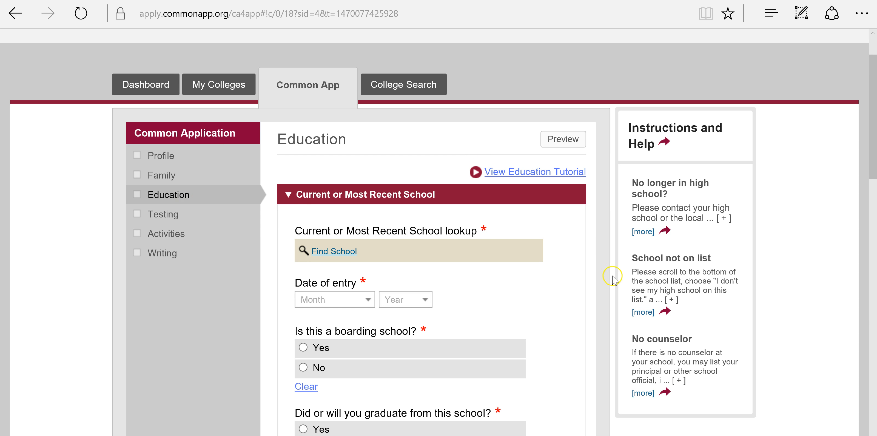
# - Look up the high school and confirm Bound Brook High School as the current school
pyautogui.scroll(-2, 613, 285)
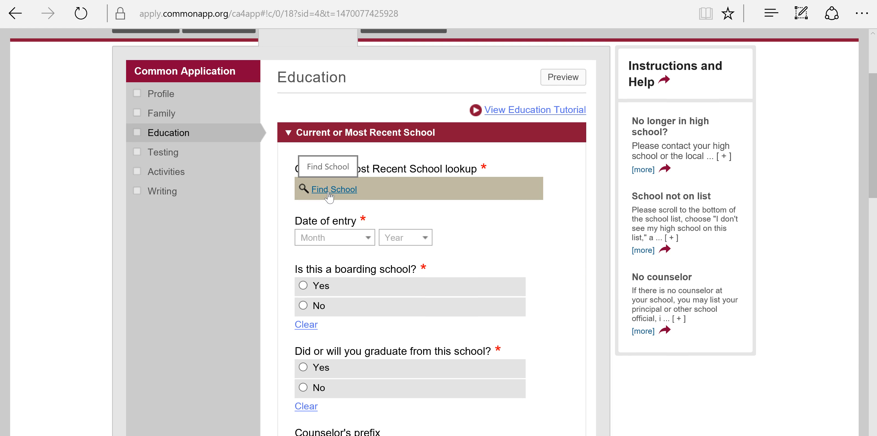
pyautogui.click(329, 191)
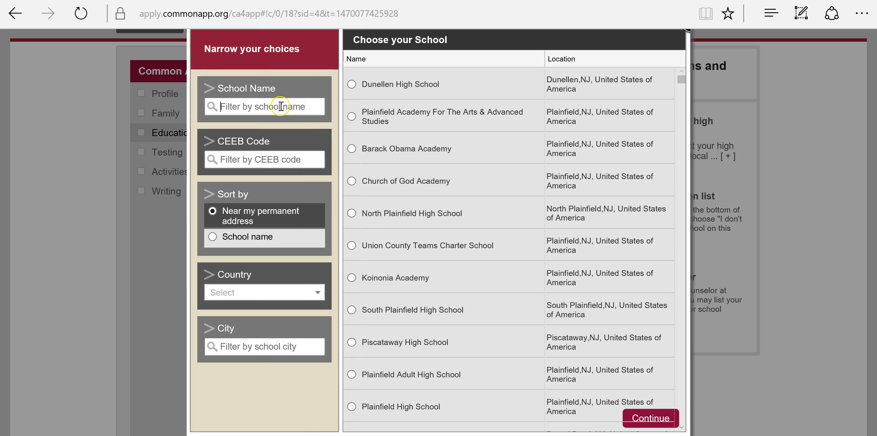
pyautogui.click(382, 79)
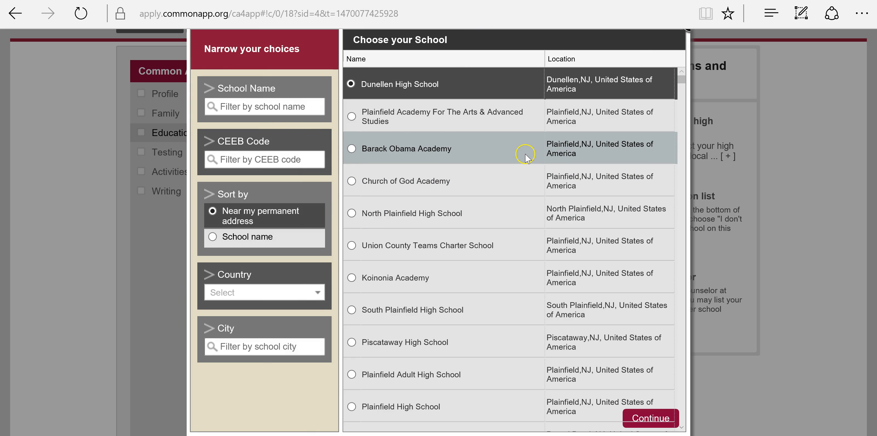
pyautogui.click(648, 419)
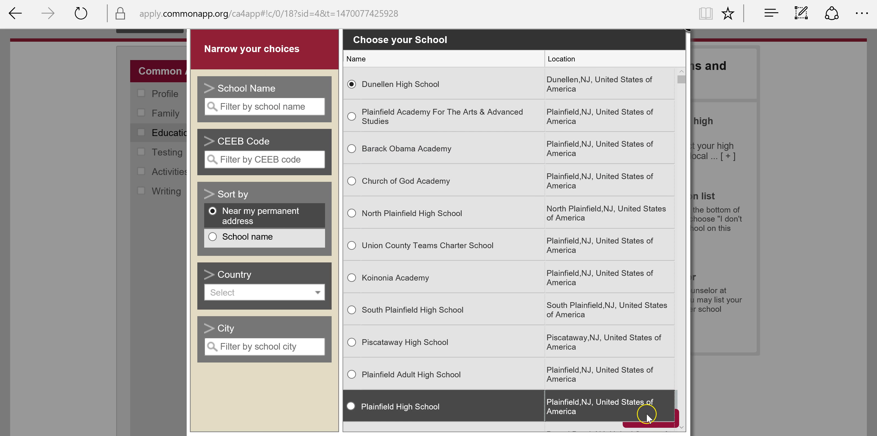
pyautogui.click(353, 85)
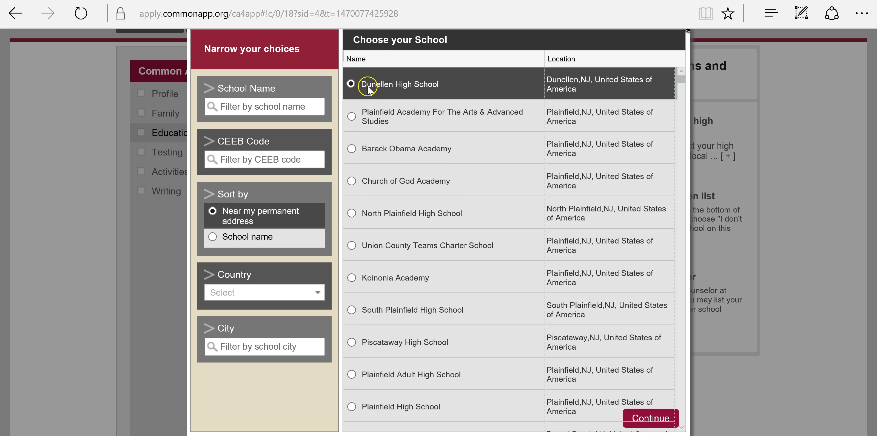
pyautogui.click(640, 423)
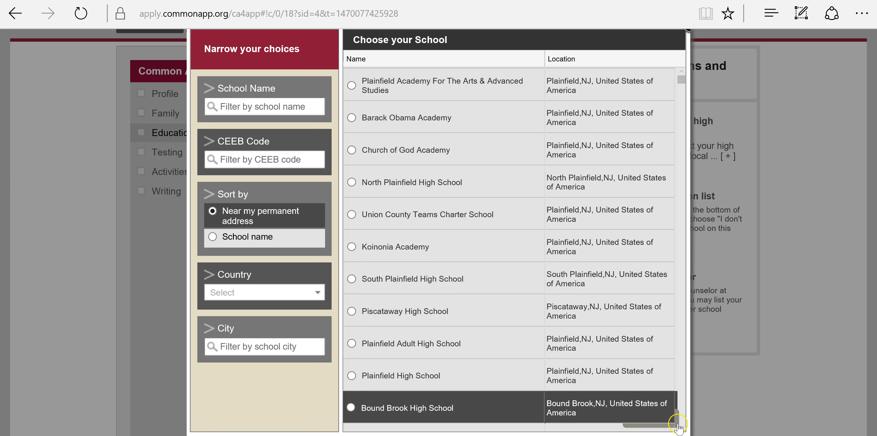
pyautogui.click(678, 424)
pyautogui.scroll(-3, 375, 191)
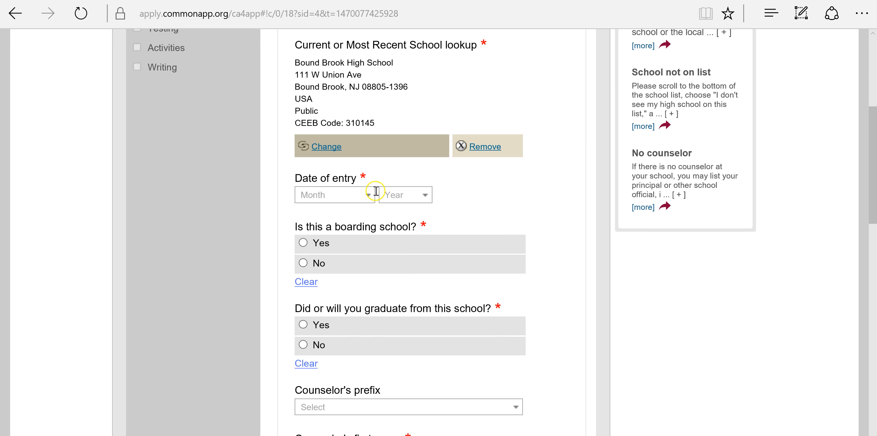
# - Leave the entry date and counselor details unchanged and expand Other School
pyautogui.scroll(-2, 370, 144)
pyautogui.click(369, 140)
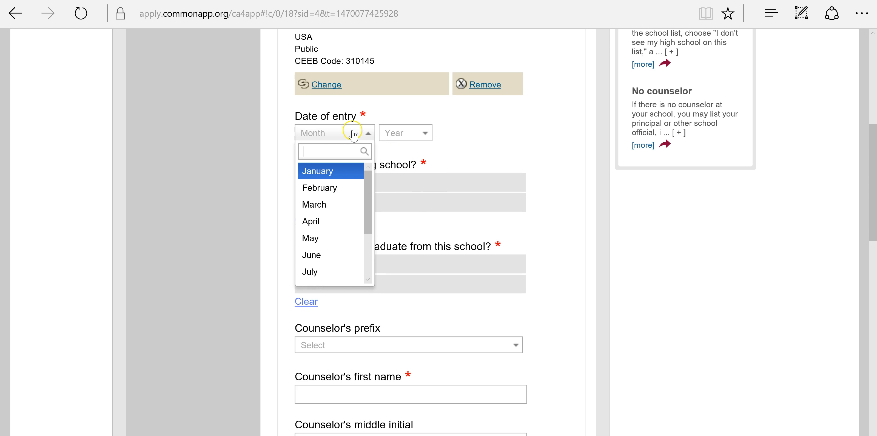
pyautogui.click(538, 174)
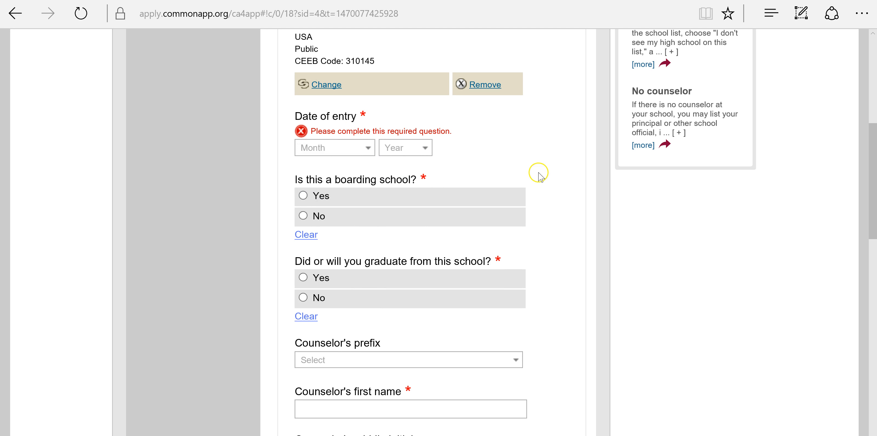
pyautogui.scroll(-4, 505, 198)
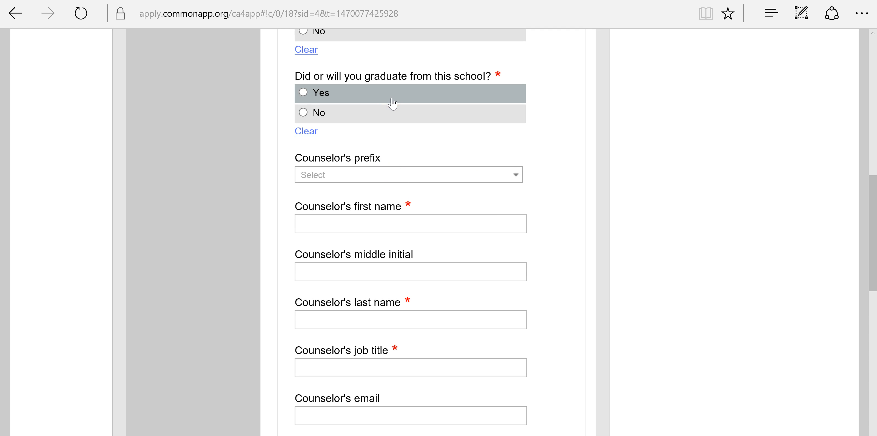
pyautogui.scroll(-2, 392, 104)
pyautogui.click(388, 108)
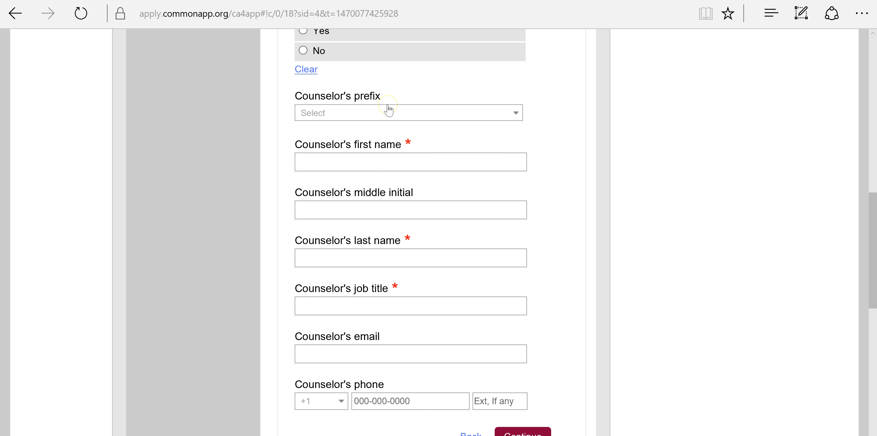
pyautogui.scroll(-2, 388, 110)
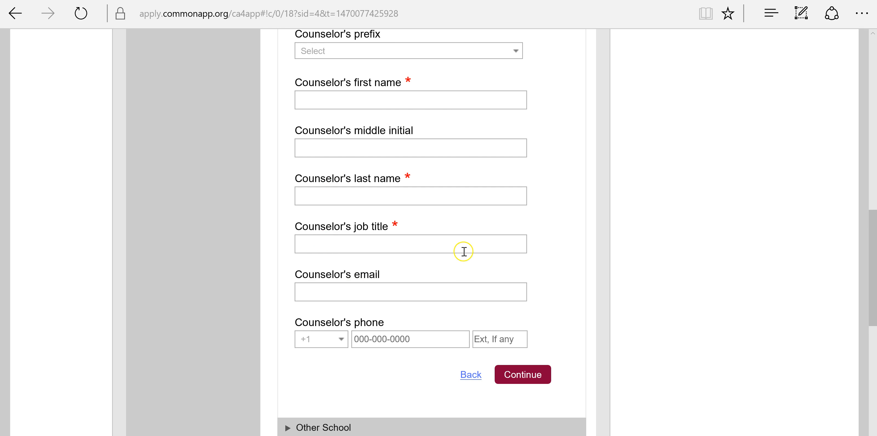
pyautogui.scroll(-6, 464, 250)
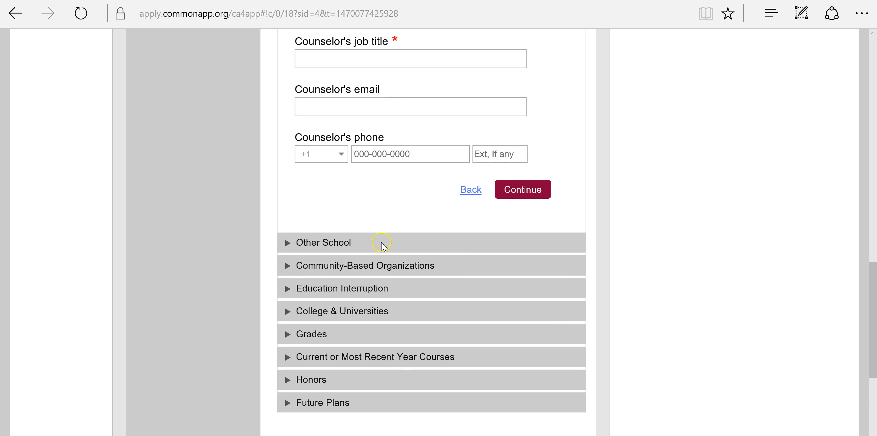
pyautogui.click(382, 243)
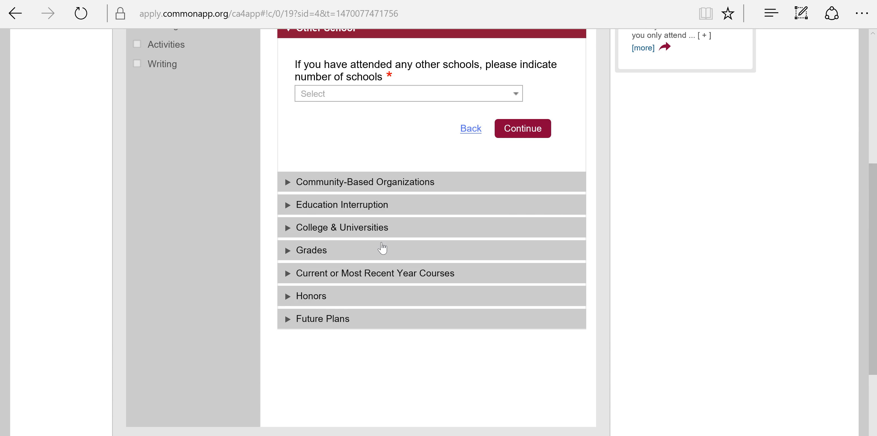
# - Record 1 other school attended and expand Community-Based Organizations
pyautogui.scroll(3, 384, 249)
pyautogui.click(461, 172)
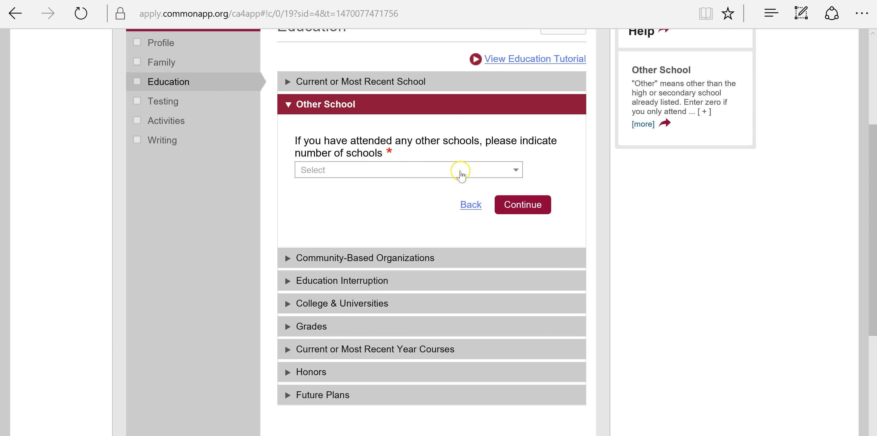
pyautogui.click(424, 204)
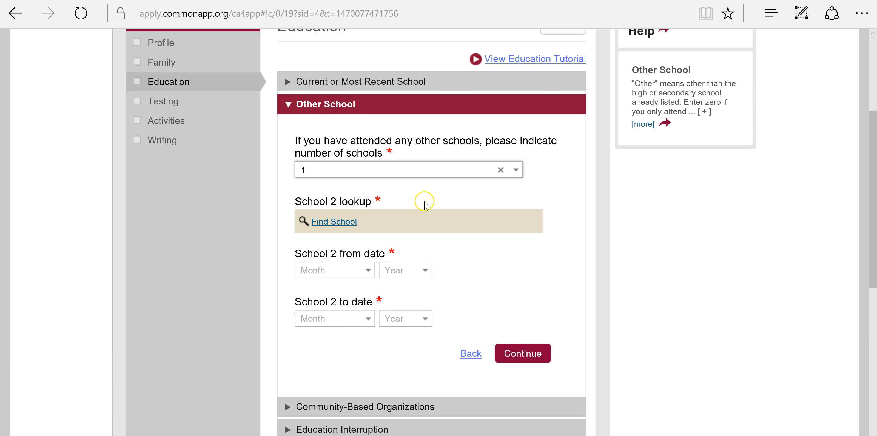
pyautogui.scroll(-2, 482, 203)
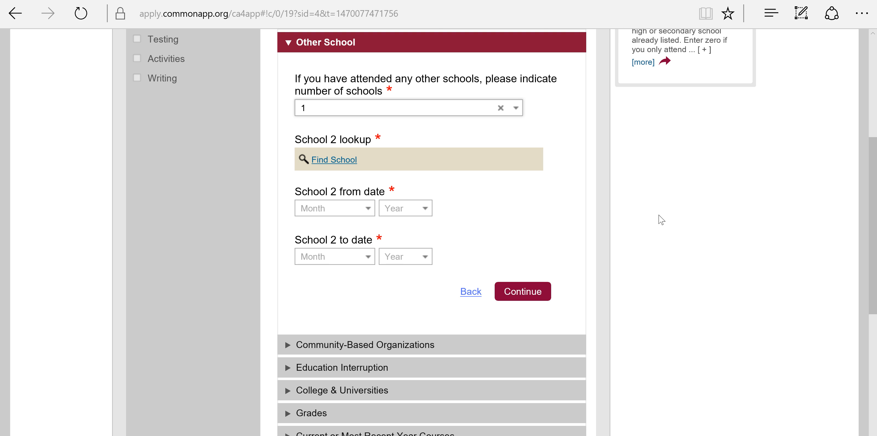
pyautogui.scroll(-2, 661, 219)
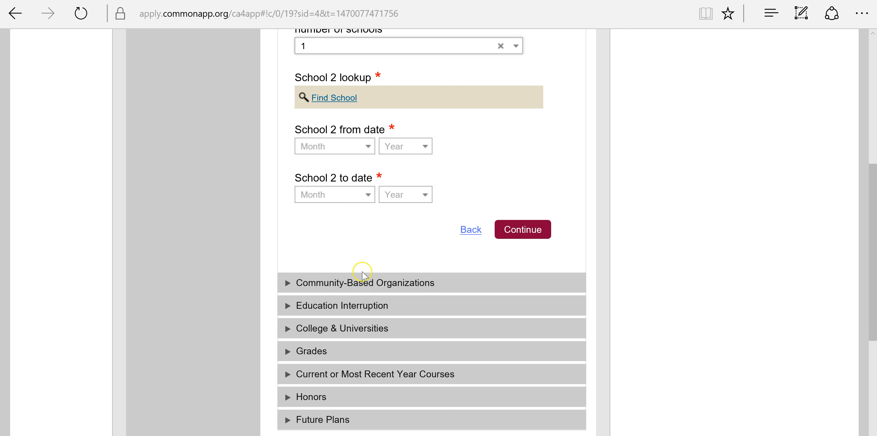
pyautogui.click(364, 282)
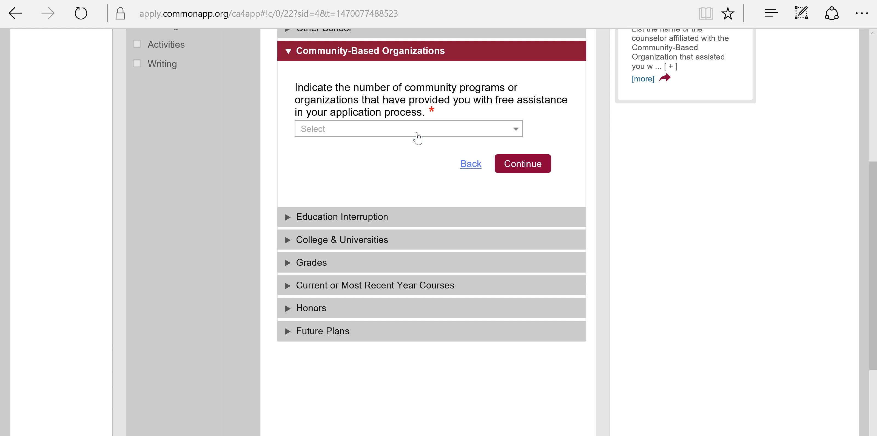
# - Pass through Community-Based Organizations and Education Interruption to reach College & Universities
pyautogui.click(417, 133)
pyautogui.click(416, 134)
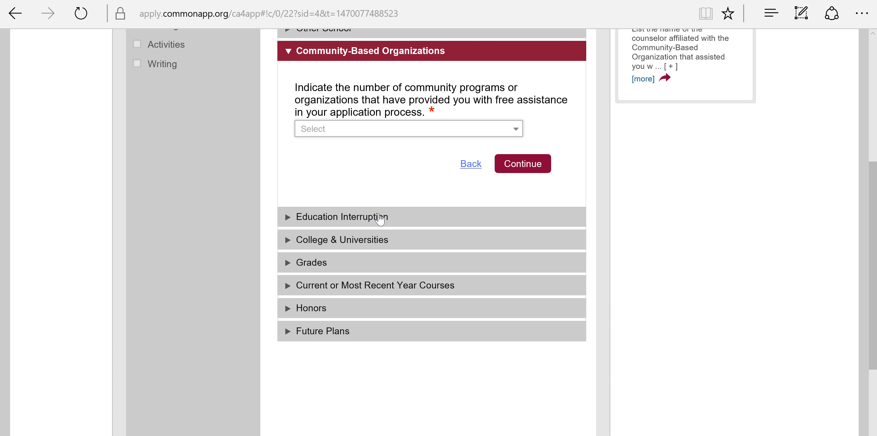
pyautogui.click(381, 218)
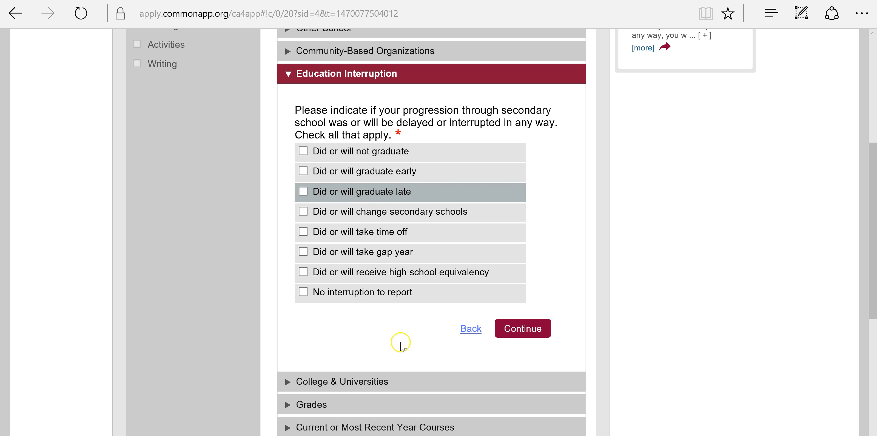
pyautogui.scroll(-2, 395, 341)
pyautogui.click(382, 322)
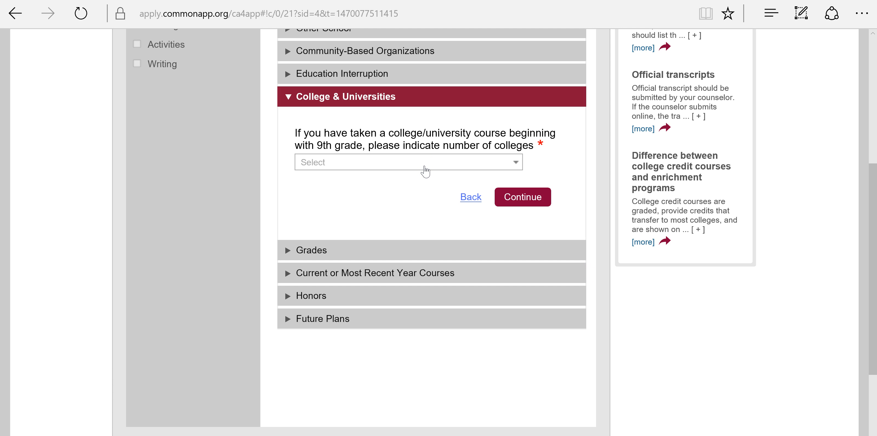
# - Report 1 college attended, leaving degree earned blank, and save
pyautogui.click(408, 204)
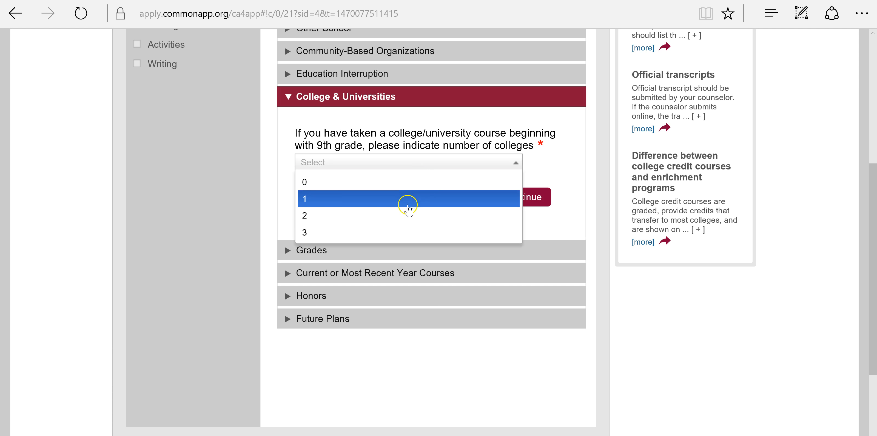
pyautogui.scroll(-7, 408, 209)
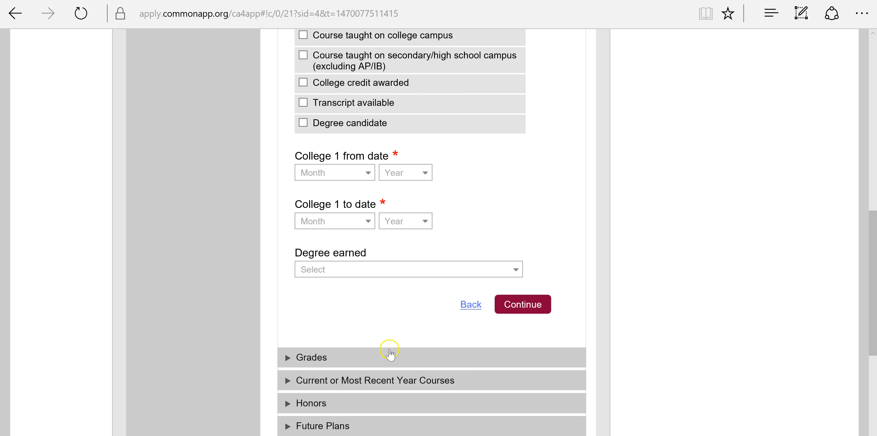
pyautogui.click(371, 274)
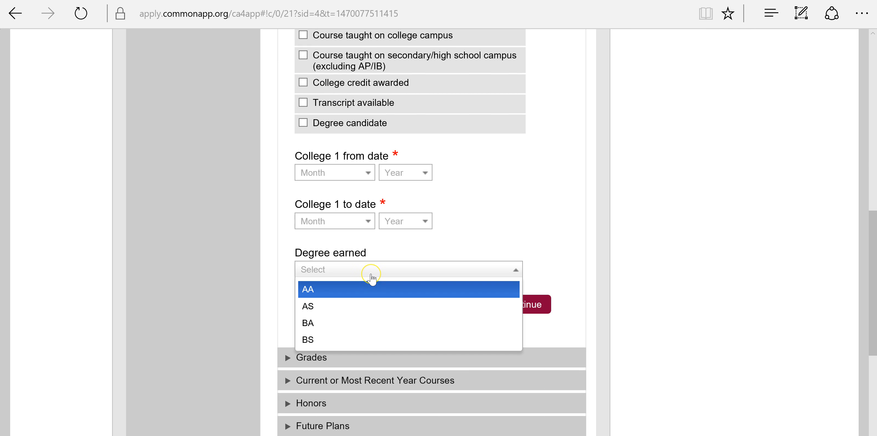
pyautogui.scroll(-5, 377, 296)
pyautogui.scroll(6, 376, 297)
pyautogui.click(257, 266)
pyautogui.scroll(-2, 324, 304)
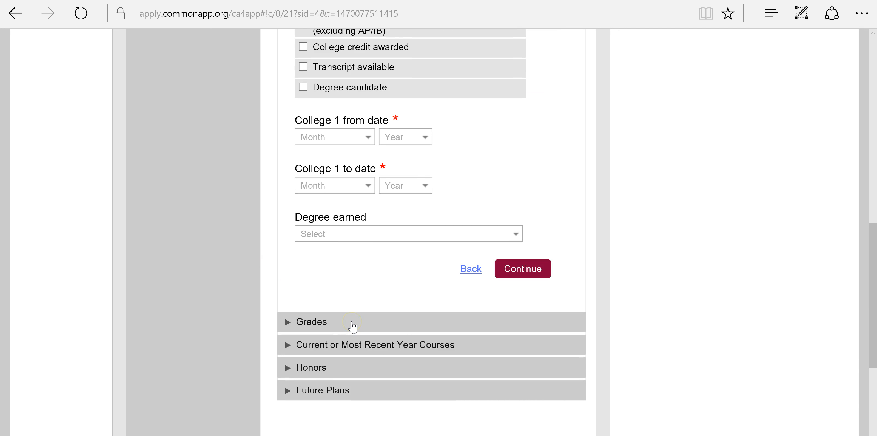
pyautogui.click(353, 326)
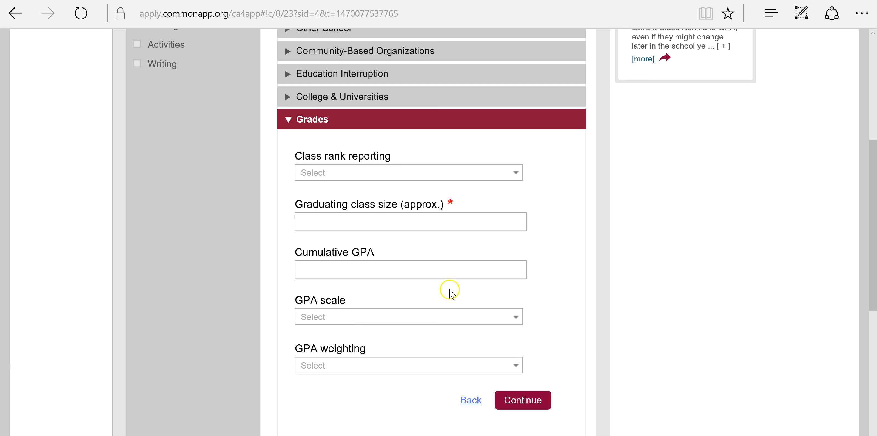
# - Report class rank by Decile and set the decile rank to Top 20%
pyautogui.scroll(-3, 748, 251)
pyautogui.scroll(1, 748, 252)
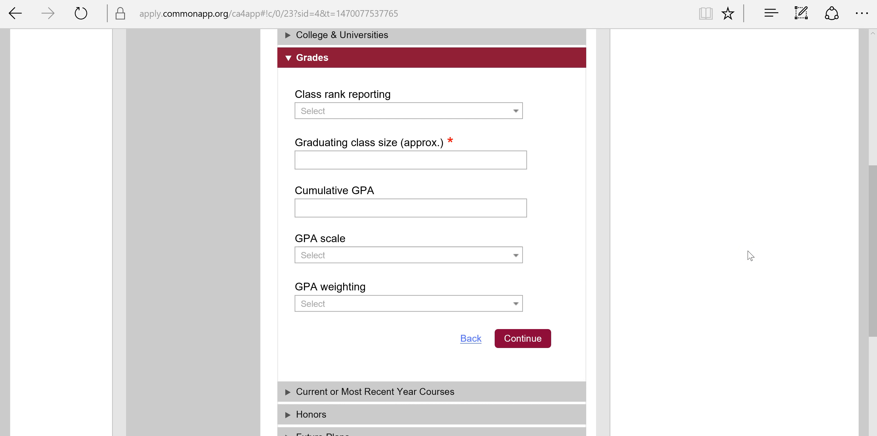
pyautogui.click(708, 232)
pyautogui.click(518, 110)
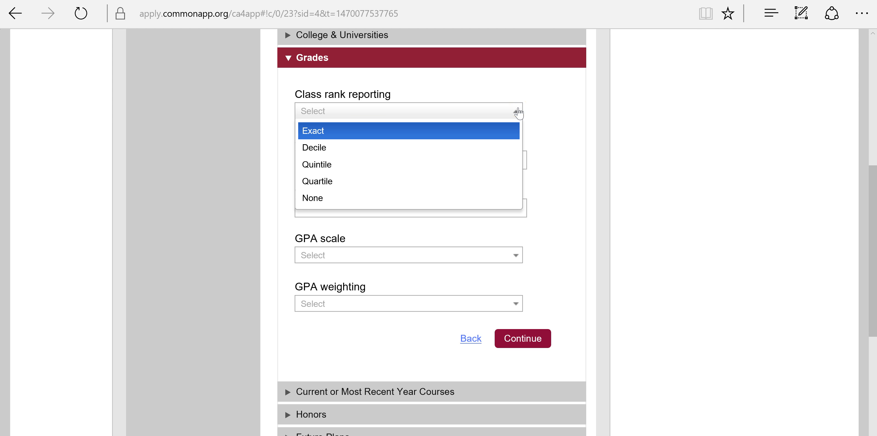
pyautogui.click(613, 131)
pyautogui.click(489, 114)
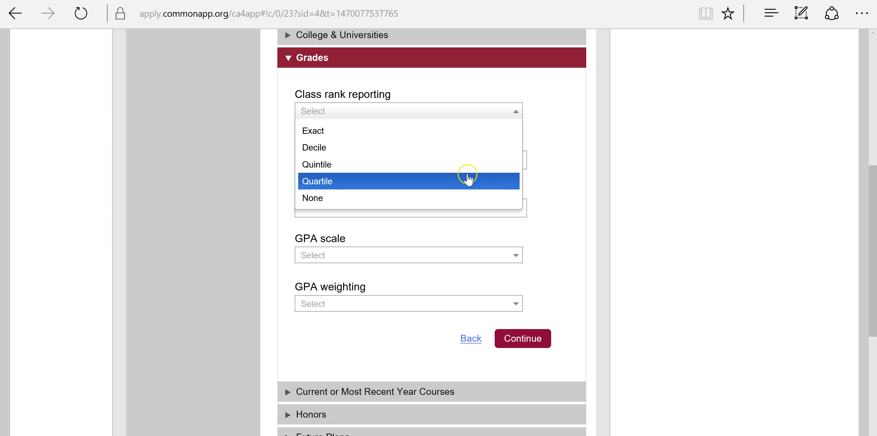
pyautogui.click(455, 145)
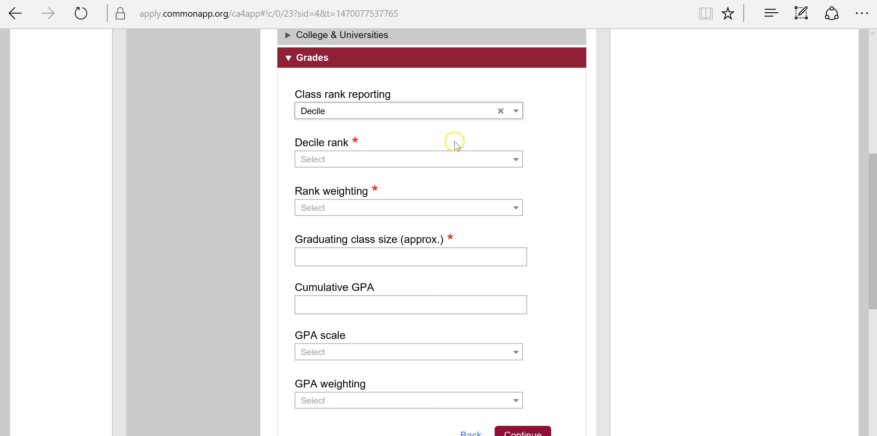
pyautogui.click(458, 159)
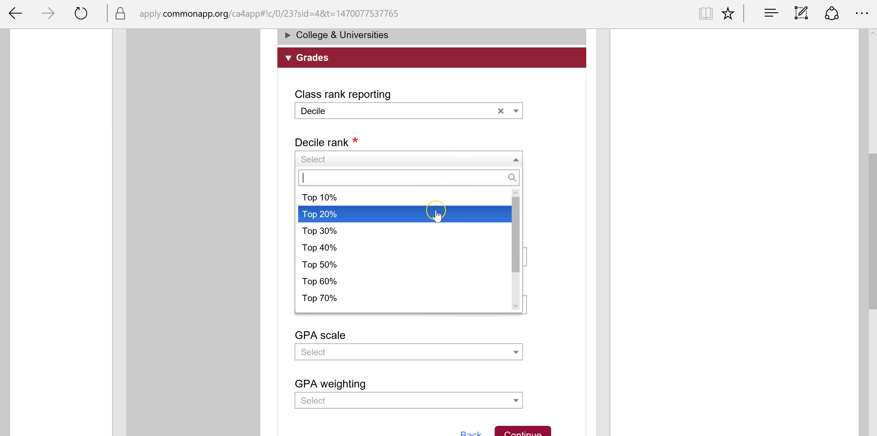
pyautogui.click(436, 215)
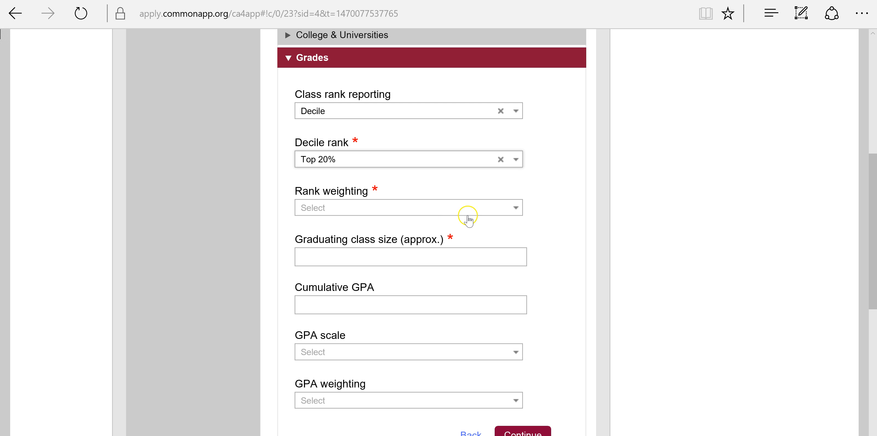
# - Set the class rank weighting to Unweighted
pyautogui.click(486, 209)
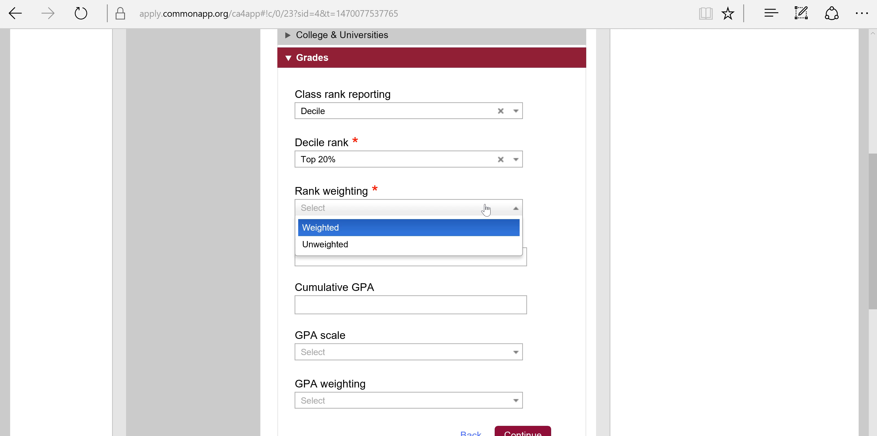
pyautogui.click(541, 201)
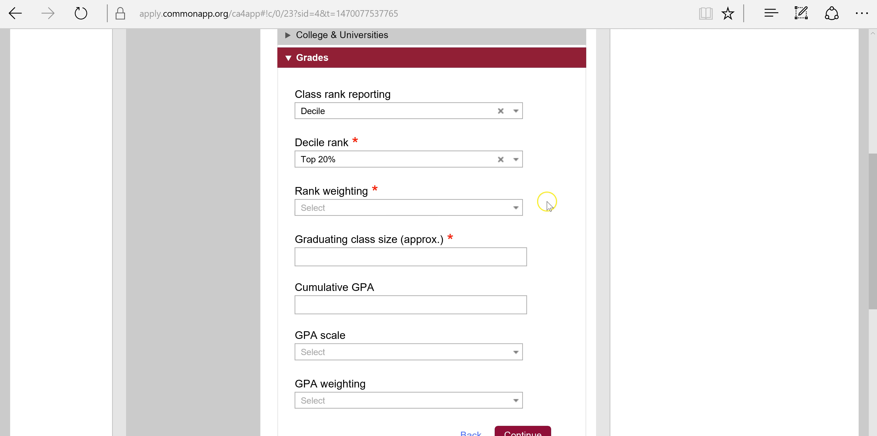
pyautogui.scroll(-2, 537, 201)
pyautogui.click(375, 160)
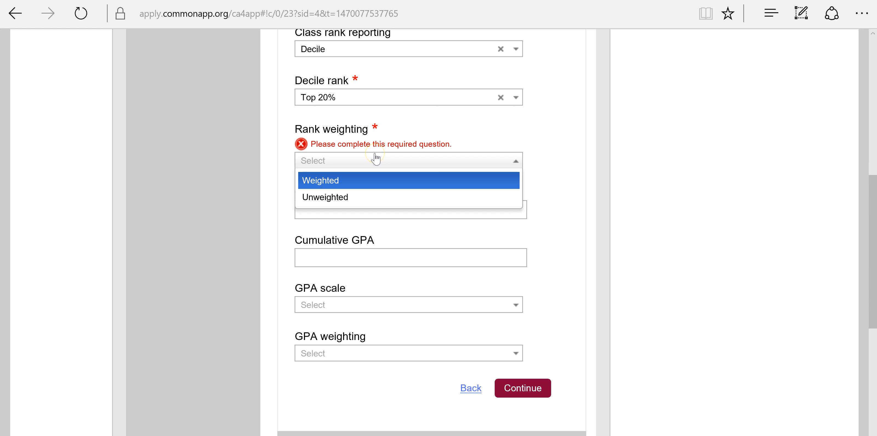
pyautogui.click(556, 200)
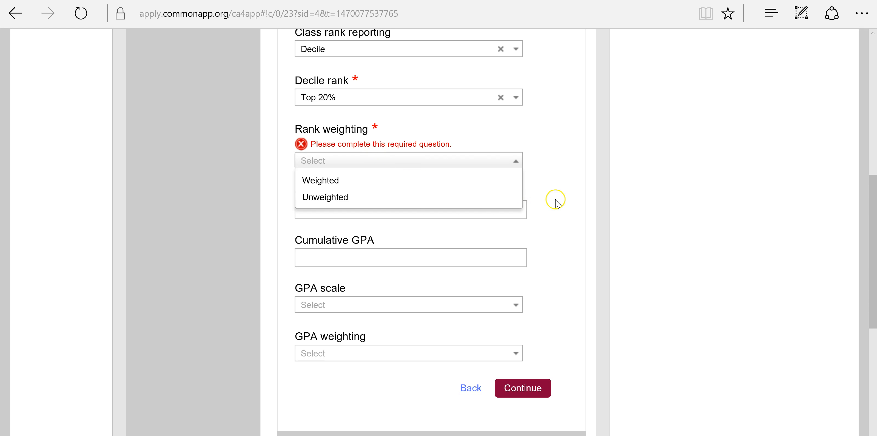
pyautogui.click(421, 167)
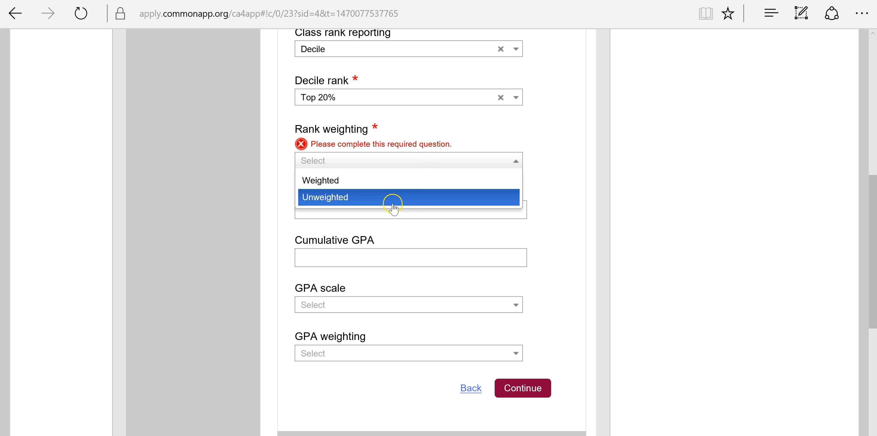
pyautogui.click(406, 199)
pyautogui.click(516, 146)
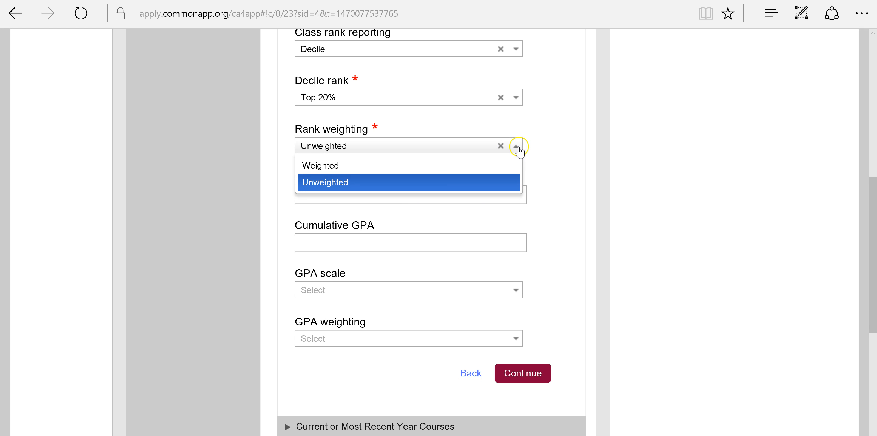
pyautogui.click(486, 199)
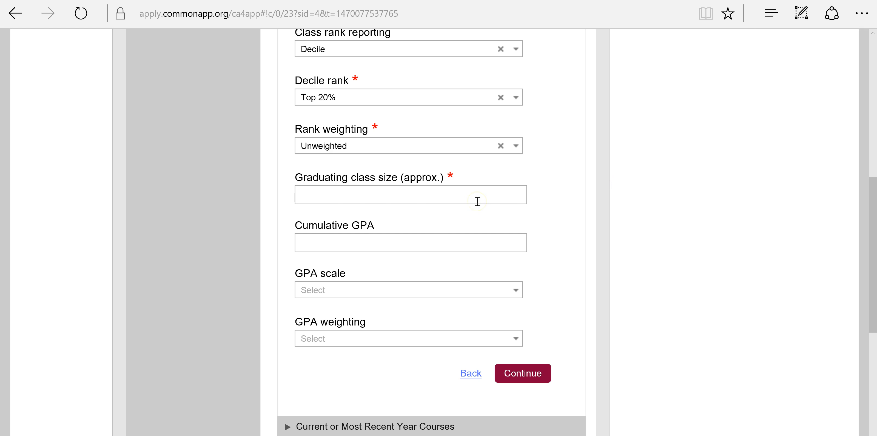
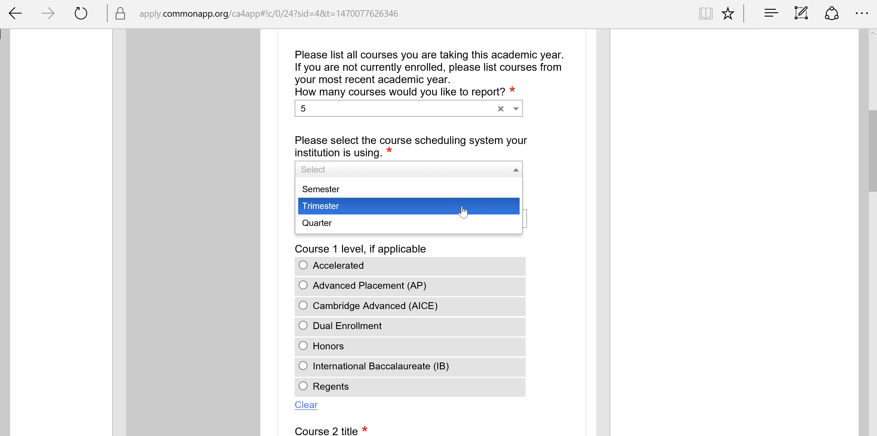
# - Title Course 1 'AP Biology' and set its level to Advanced Placement (AP)
pyautogui.click(660, 248)
pyautogui.scroll(-2, 660, 251)
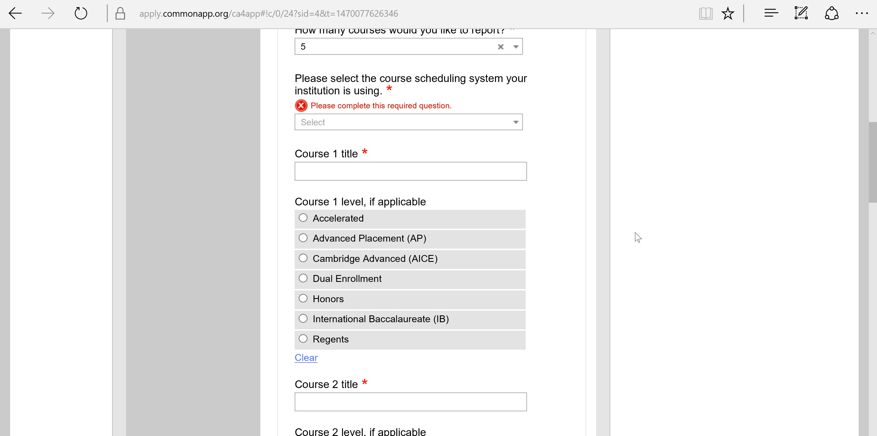
pyautogui.click(613, 215)
pyautogui.scroll(-2, 613, 216)
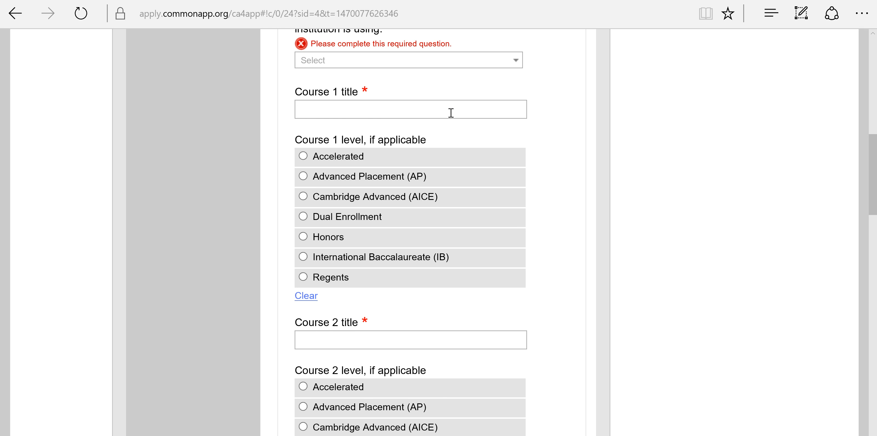
pyautogui.write('AP Biology')
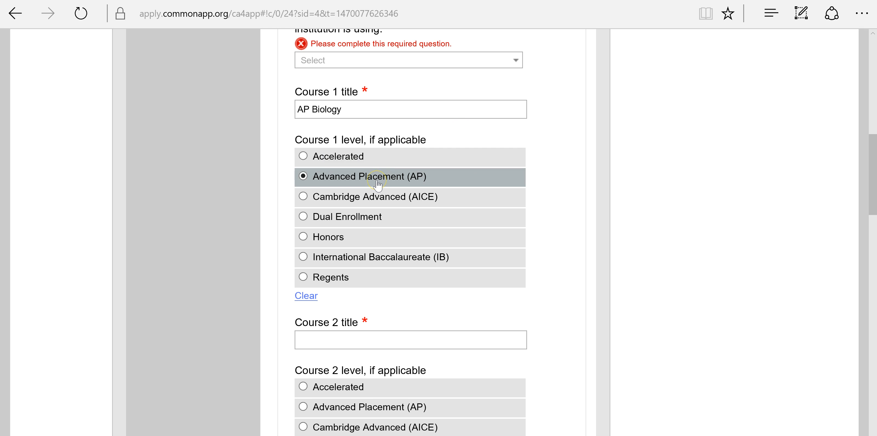
pyautogui.scroll(-2, 377, 185)
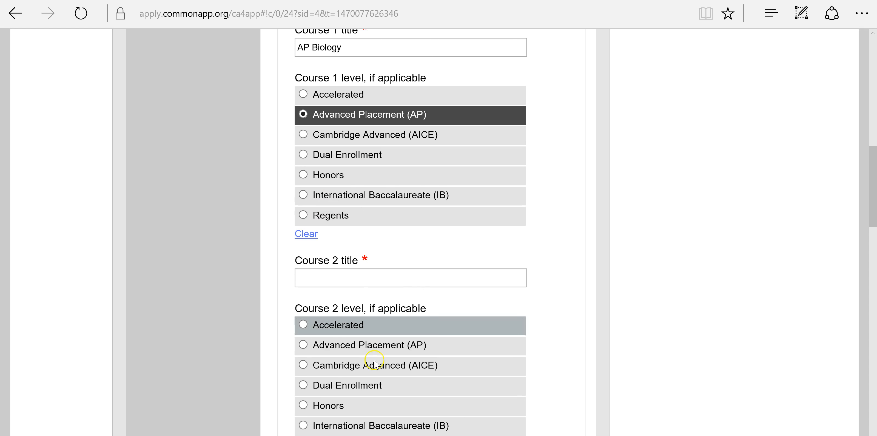
pyautogui.click(366, 115)
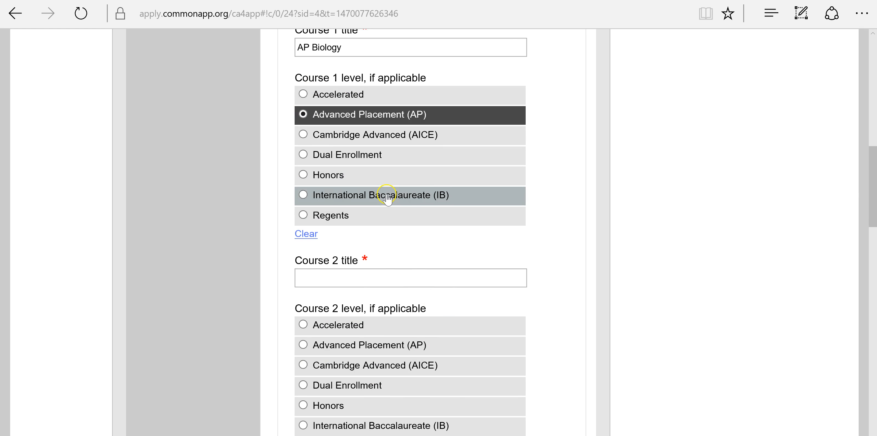
# - Scroll down to the Honors section and expand it
pyautogui.scroll(-2, 385, 195)
pyautogui.scroll(-20, 514, 306)
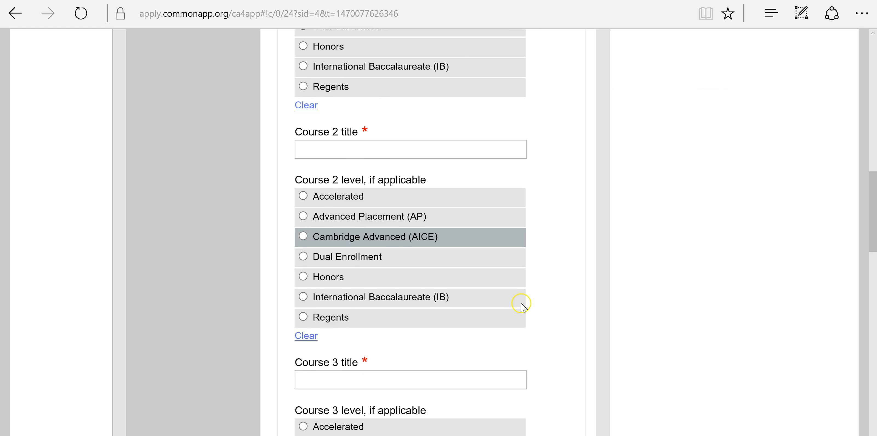
pyautogui.scroll(-10, 527, 288)
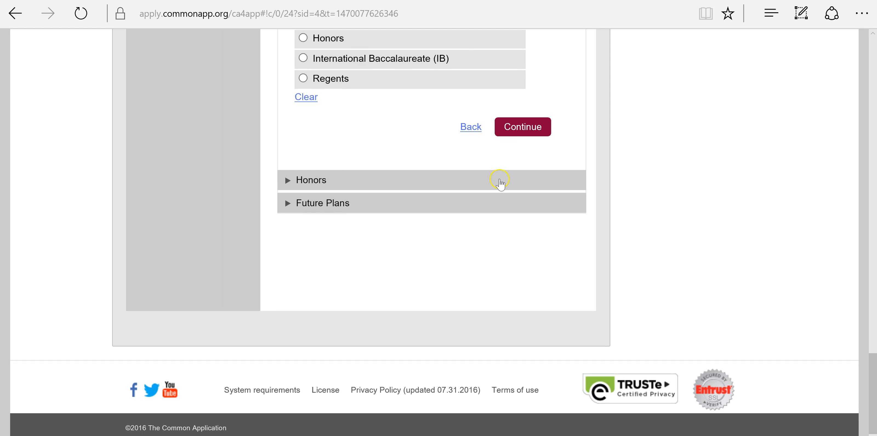
pyautogui.click(500, 180)
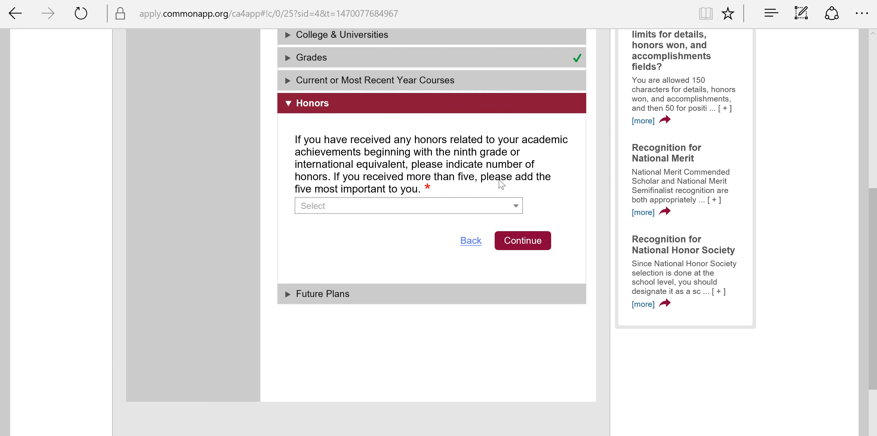
# - Set the number of honors to report to 1
pyautogui.click(500, 144)
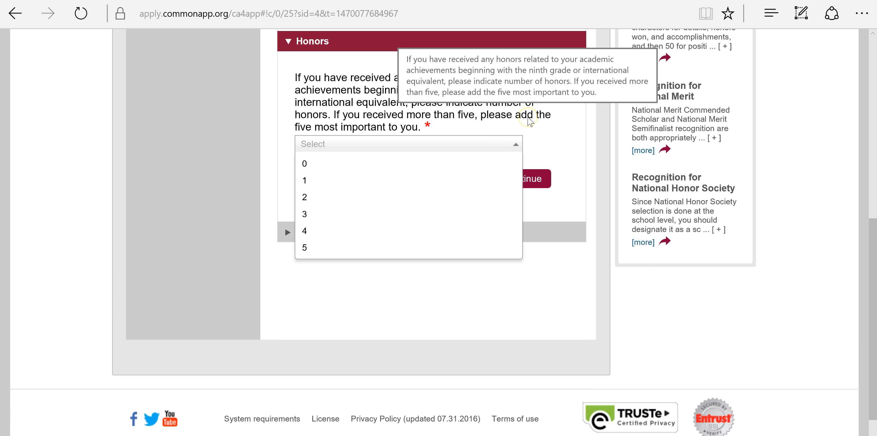
pyautogui.click(575, 115)
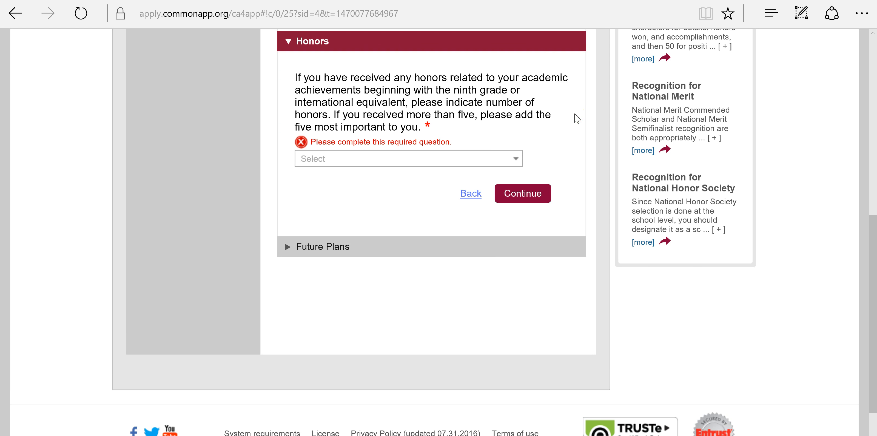
pyautogui.scroll(2, 575, 117)
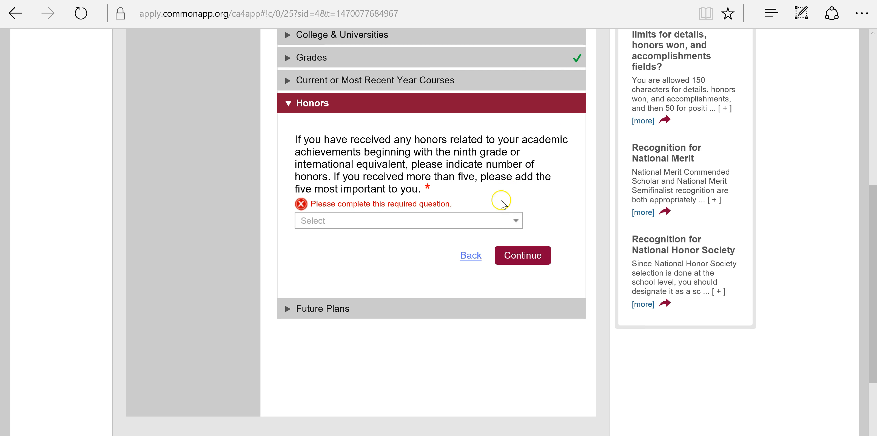
pyautogui.click(499, 221)
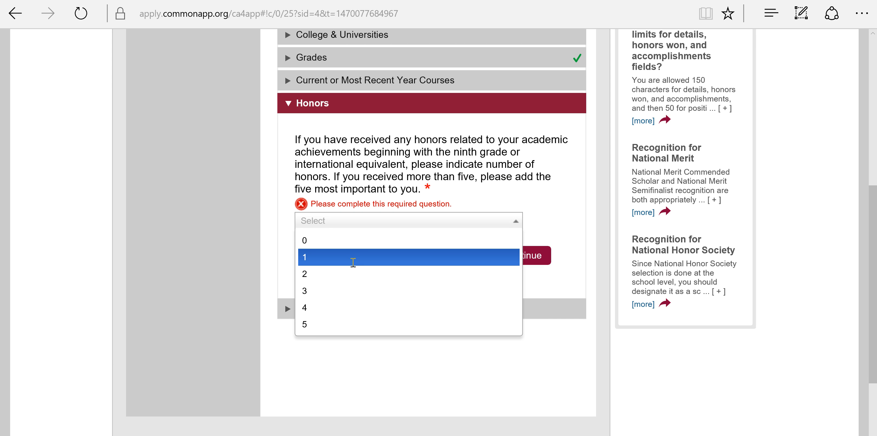
pyautogui.click(353, 263)
# - Review the new honor title, grade level and recognition fields, then open Future Plans
pyautogui.scroll(-3, 353, 262)
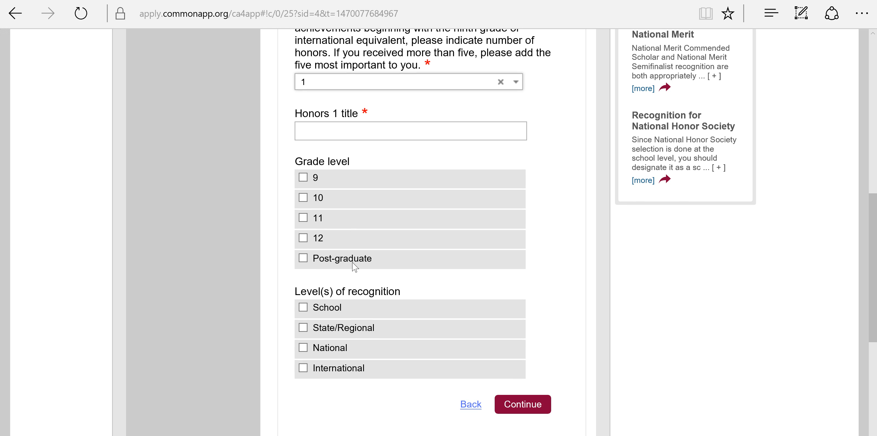
pyautogui.scroll(-1, 353, 262)
pyautogui.scroll(1, 353, 262)
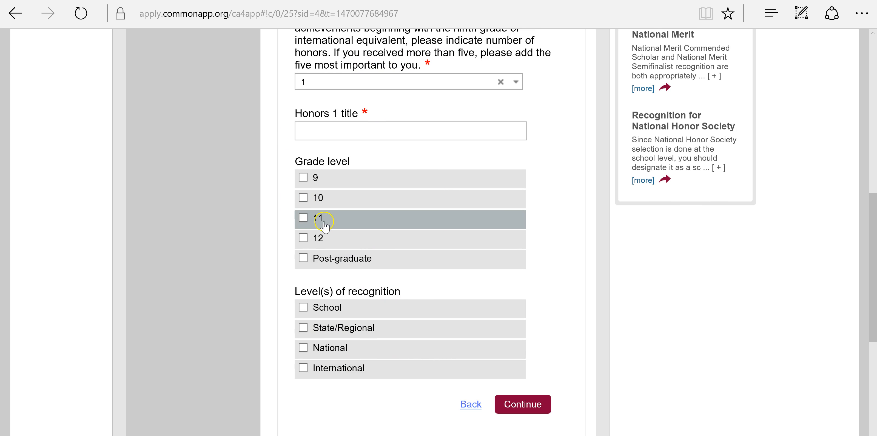
pyautogui.scroll(-2, 323, 224)
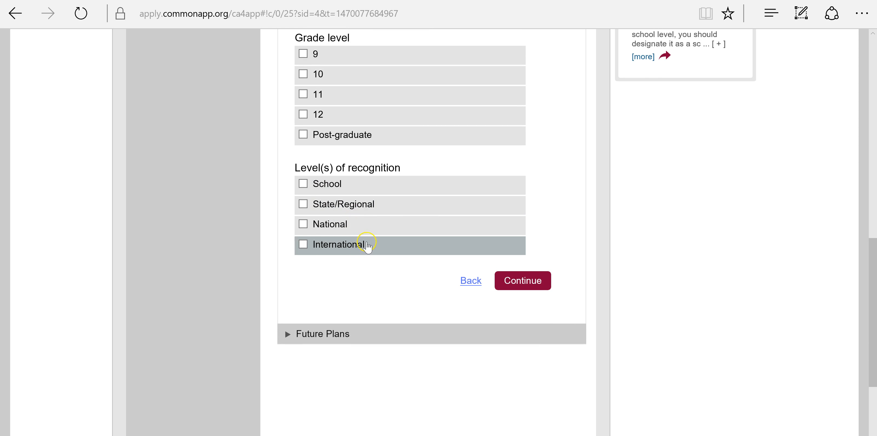
pyautogui.click(424, 334)
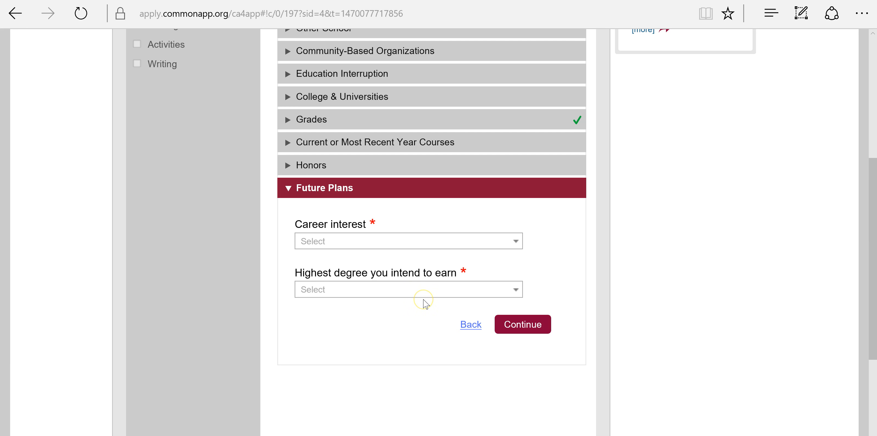
# - Leave Career interest and Highest degree unanswered and continue to the Testing section
pyautogui.click(448, 235)
pyautogui.click(449, 239)
pyautogui.scroll(-5, 436, 277)
pyautogui.scroll(-5, 436, 278)
pyautogui.click(568, 209)
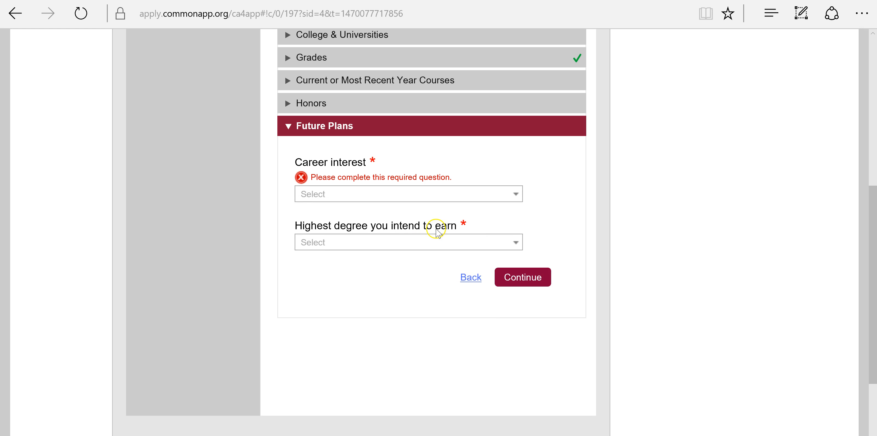
pyautogui.click(429, 242)
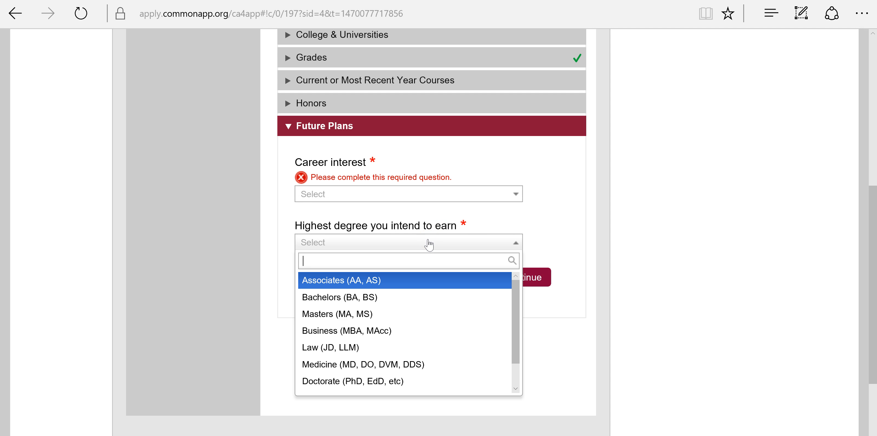
pyautogui.click(573, 197)
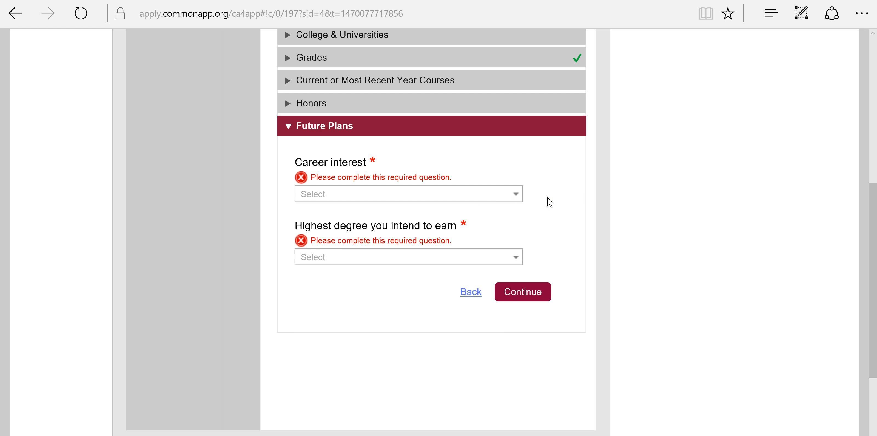
pyautogui.click(533, 302)
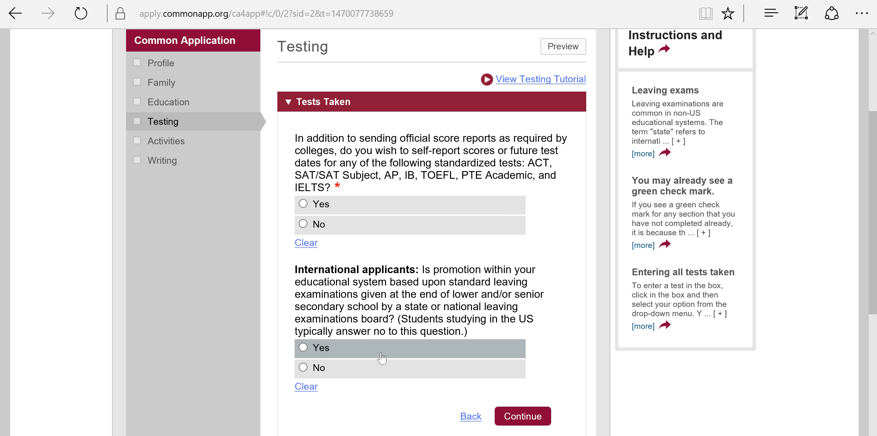
# - Answer Yes to self-reporting scores and add SAT (before March 2016) as a reported test
pyautogui.click(287, 183)
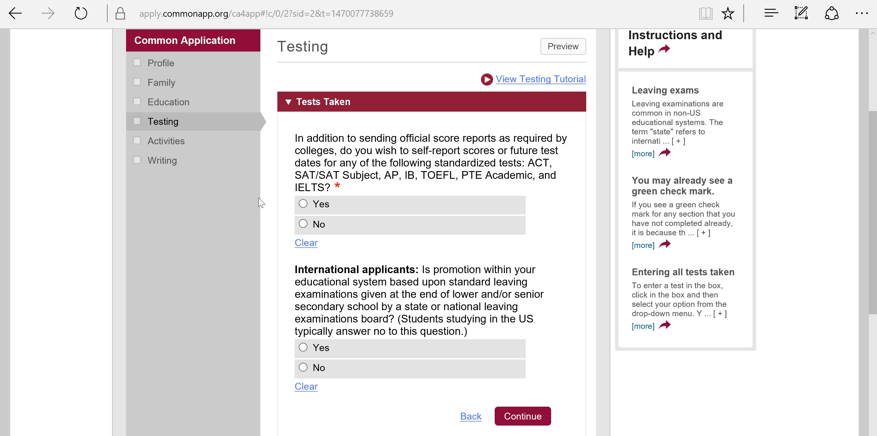
pyautogui.click(324, 204)
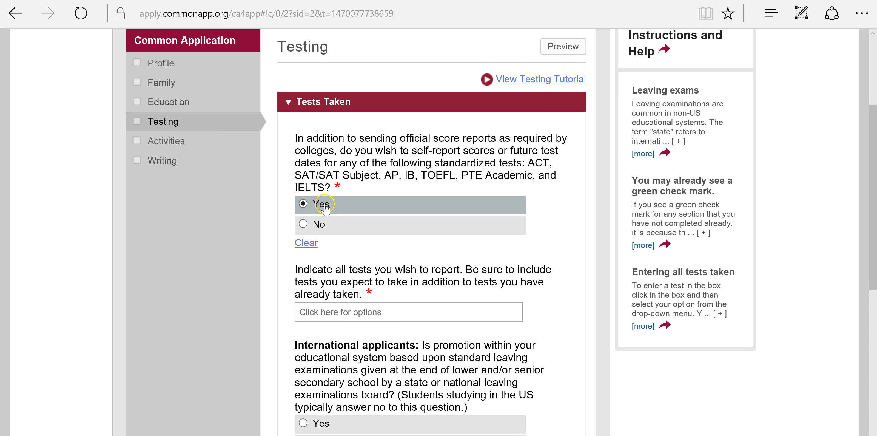
pyautogui.scroll(-3, 325, 208)
pyautogui.click(353, 188)
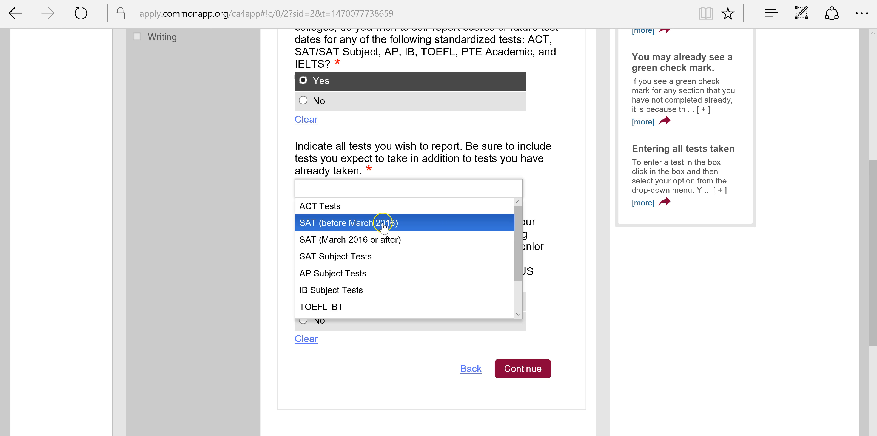
pyautogui.click(384, 225)
# - Answer No to the international applicants question and submit the Tests Taken answers
pyautogui.scroll(-2, 384, 225)
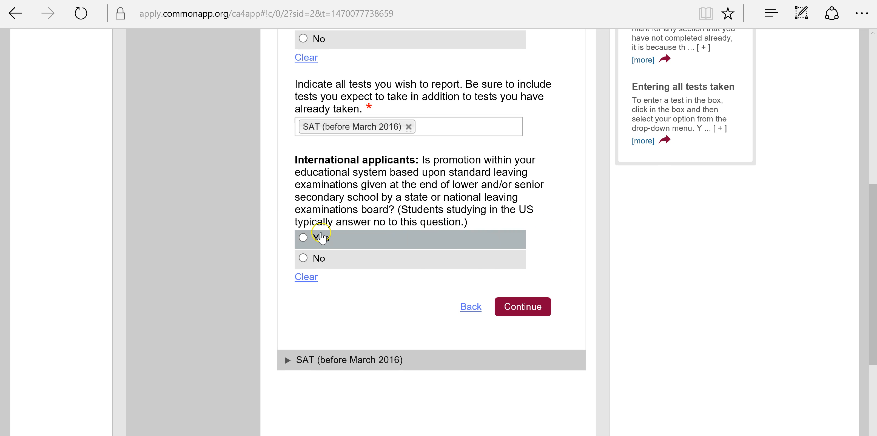
pyautogui.scroll(4, 332, 218)
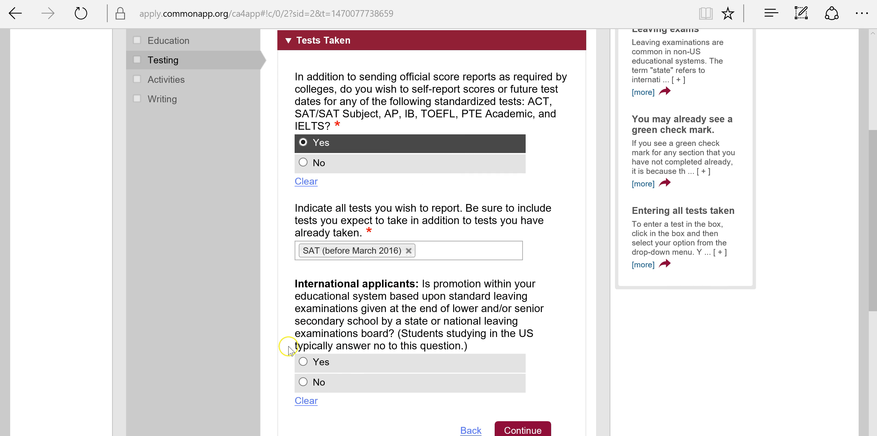
pyautogui.scroll(-2, 341, 354)
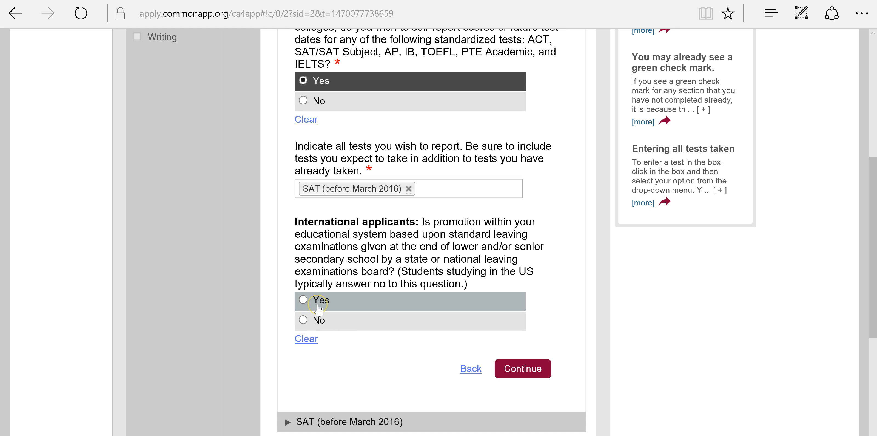
pyautogui.click(313, 321)
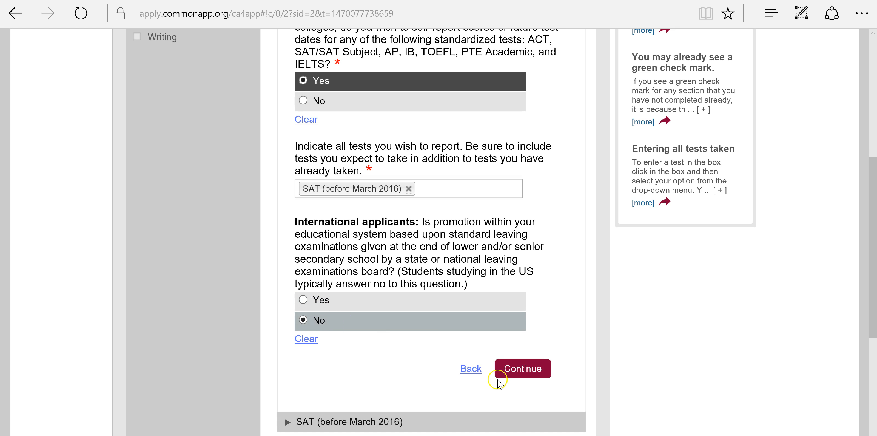
pyautogui.click(524, 370)
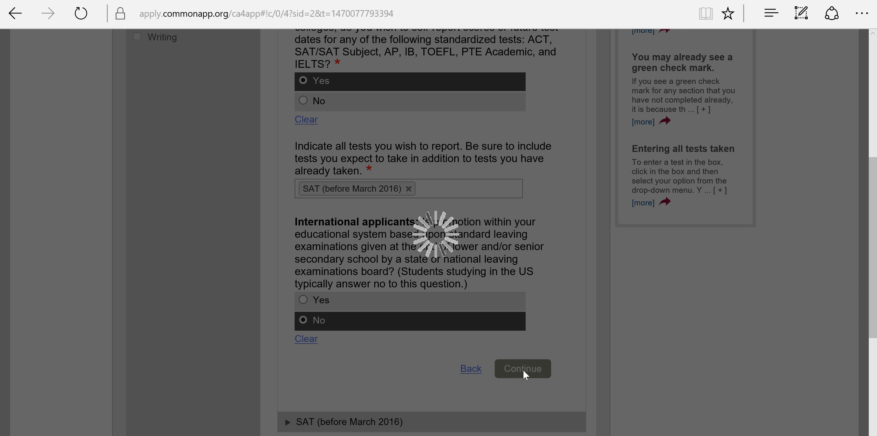
# - Report 1 SAT score with a critical reading score of 770
pyautogui.scroll(6, 525, 374)
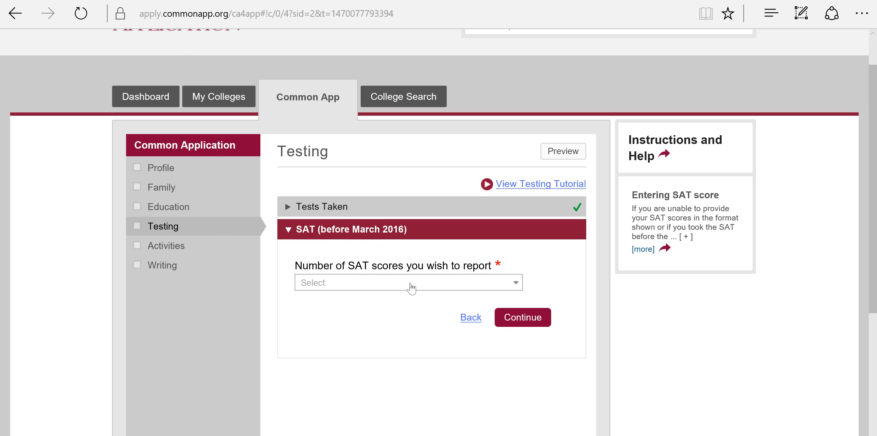
pyautogui.click(412, 288)
pyautogui.click(393, 318)
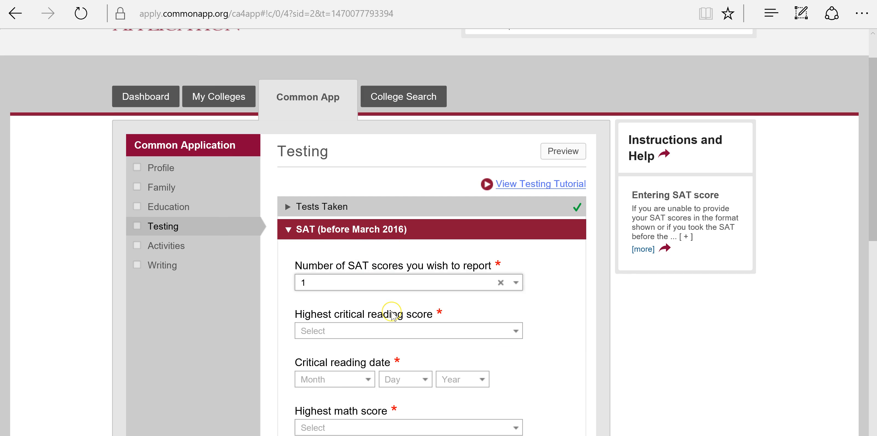
pyautogui.scroll(-2, 393, 316)
pyautogui.scroll(-2, 395, 316)
pyautogui.click(397, 204)
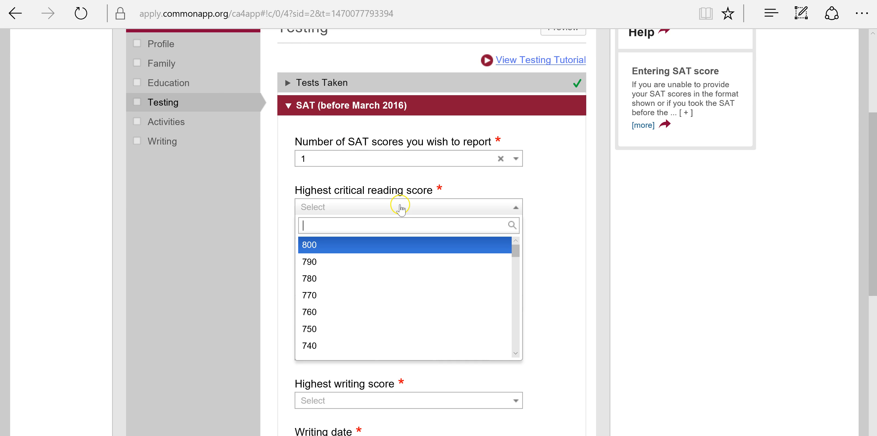
pyautogui.click(383, 295)
# - Date the critical reading score February 5, 2016, submit, and go to Activities
pyautogui.scroll(-2, 388, 279)
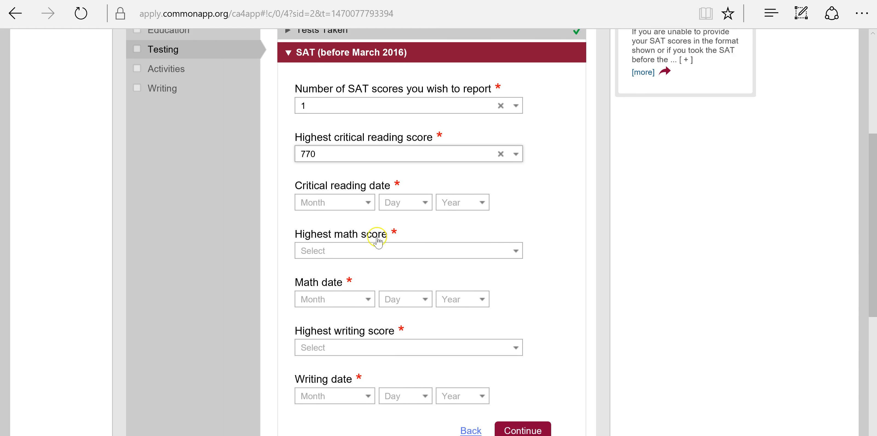
pyautogui.click(355, 193)
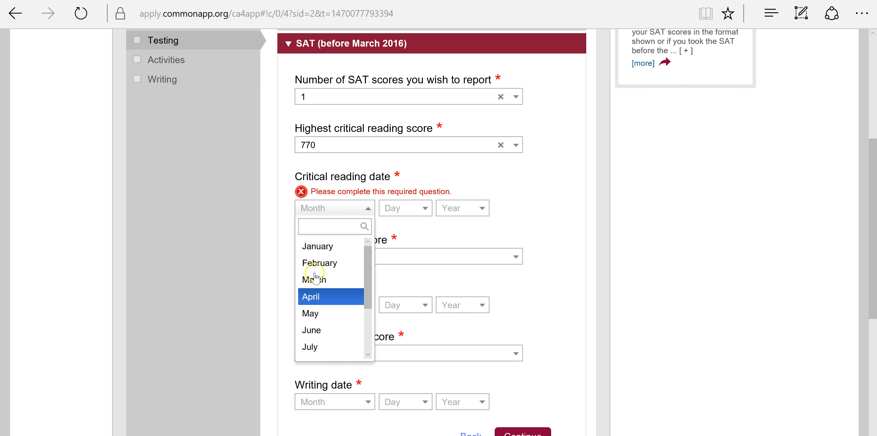
pyautogui.click(303, 262)
pyautogui.click(408, 213)
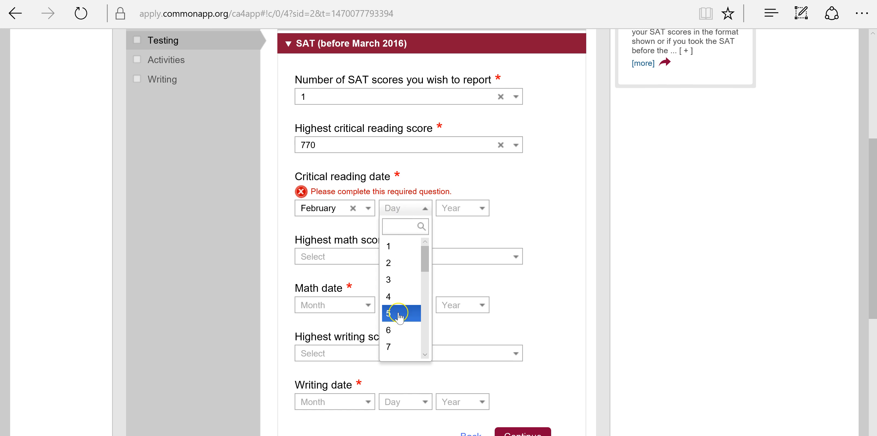
pyautogui.click(398, 311)
pyautogui.click(456, 212)
pyautogui.scroll(-2, 464, 227)
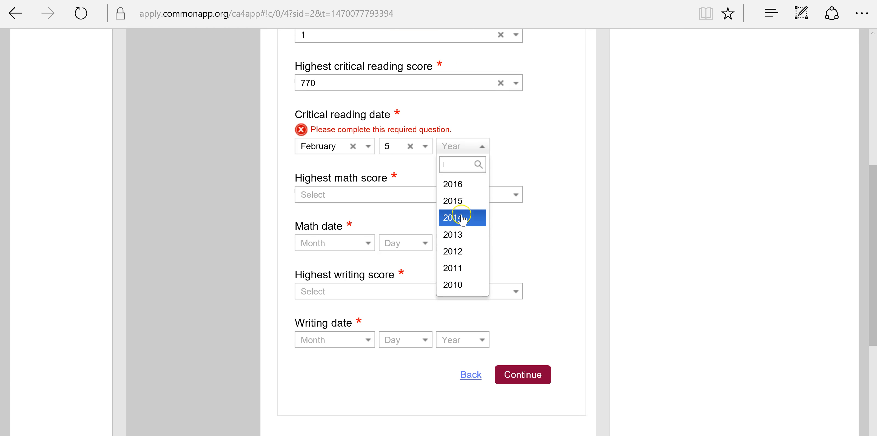
pyautogui.click(455, 171)
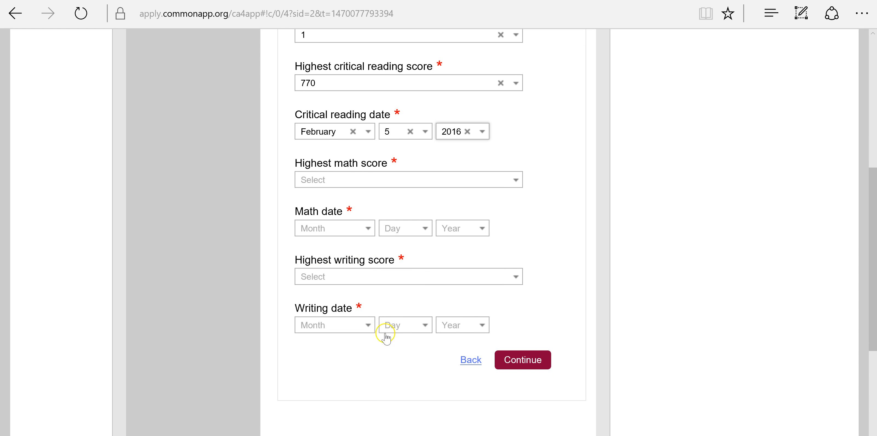
pyautogui.click(517, 364)
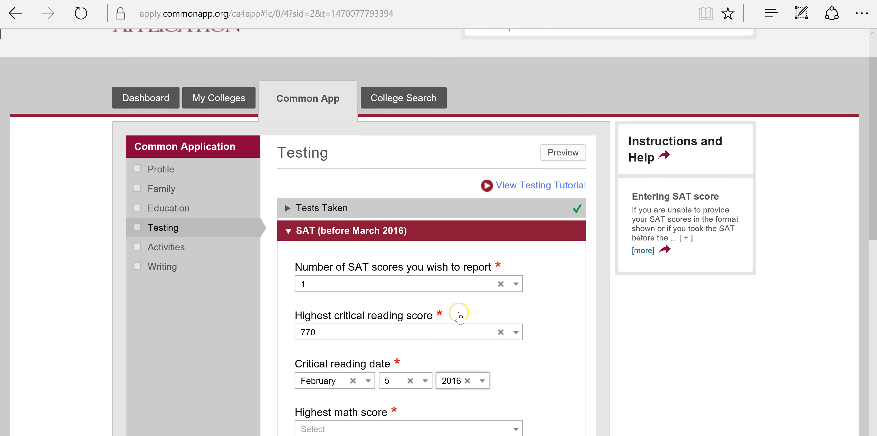
pyautogui.click(218, 252)
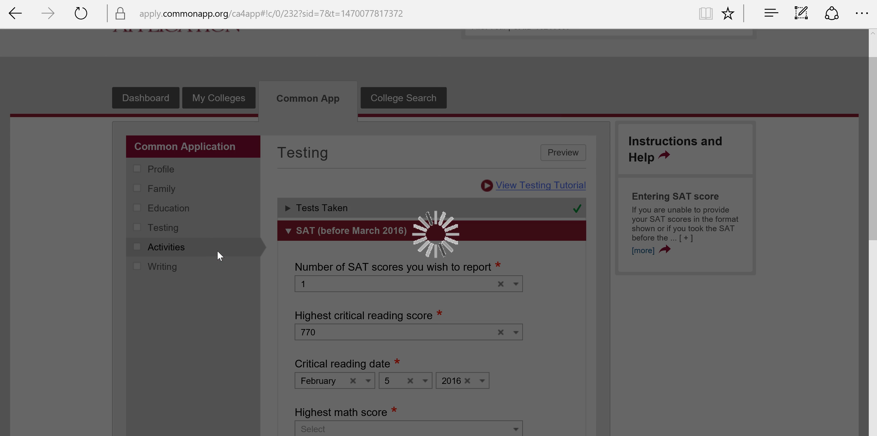
# - Answer Yes to having activities to report and expand the Activity 1 entry
pyautogui.scroll(-2, 218, 257)
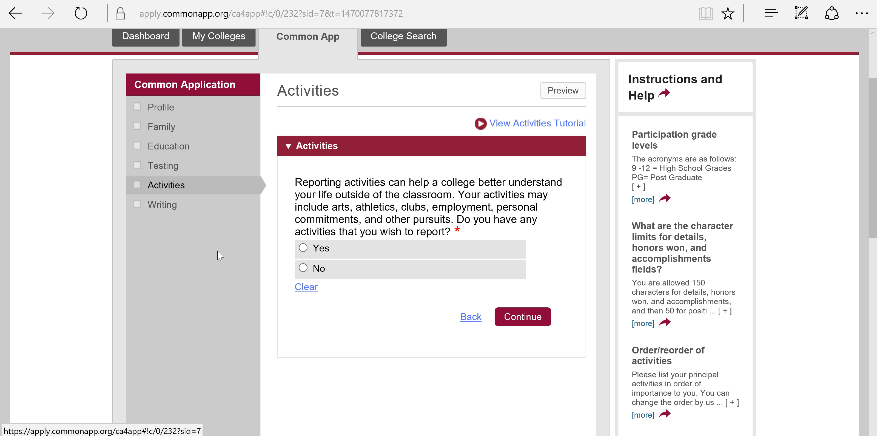
pyautogui.scroll(-2, 276, 274)
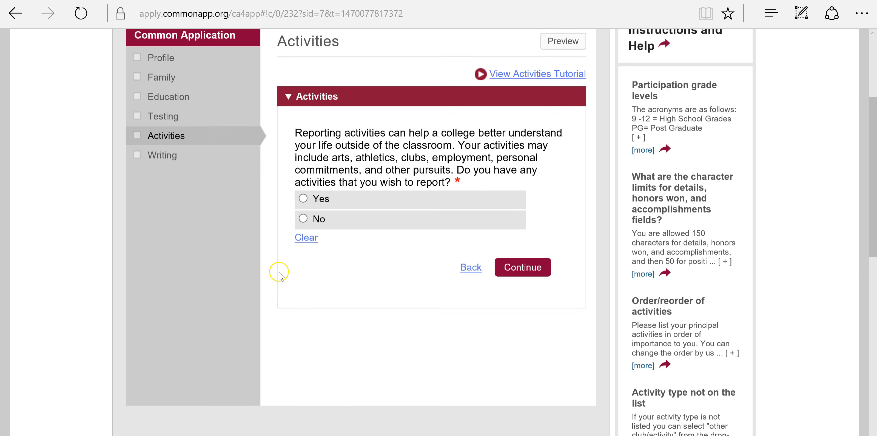
pyautogui.click(303, 186)
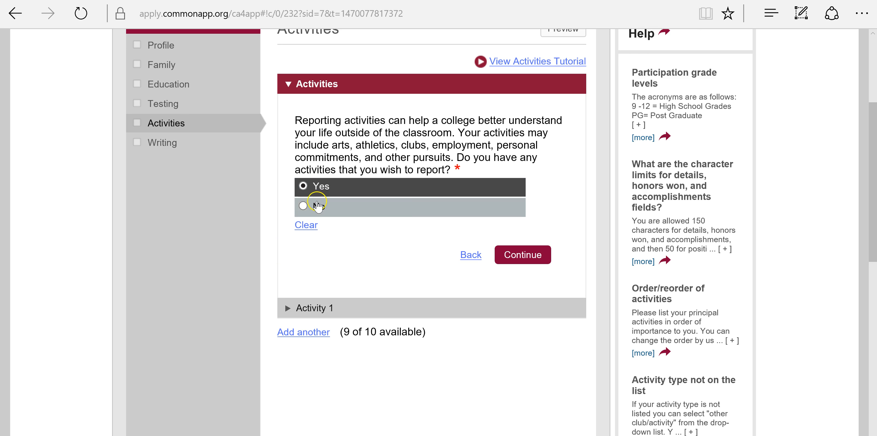
pyautogui.scroll(-2, 309, 252)
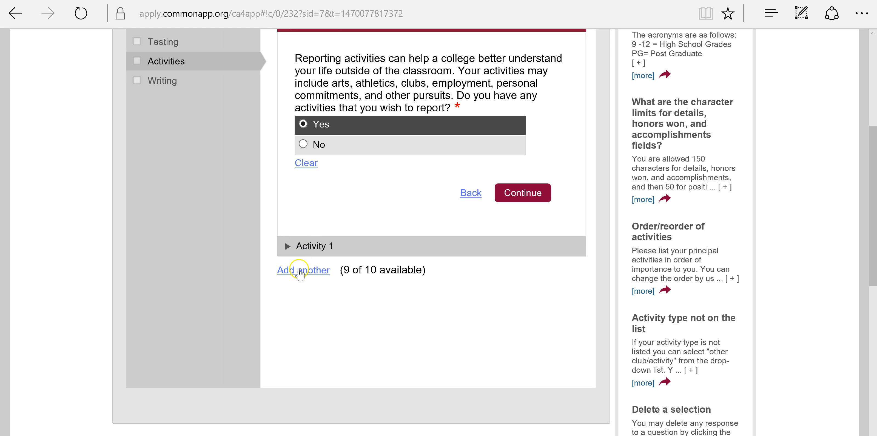
pyautogui.click(312, 256)
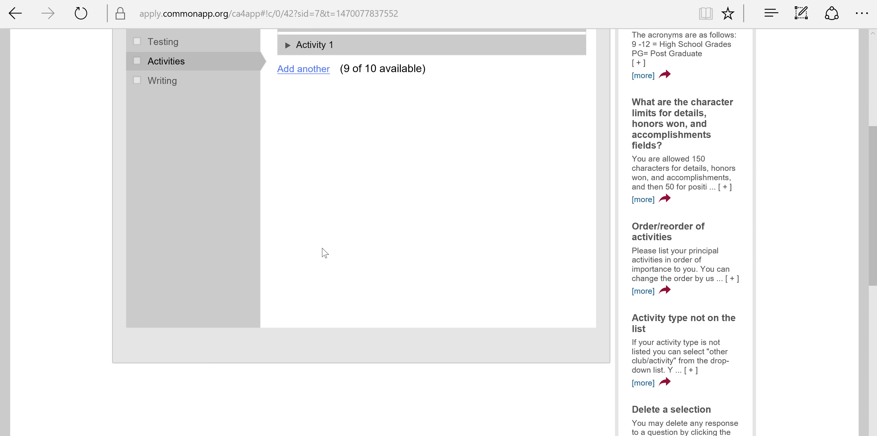
# - Skip the activity type choice and click into the position and organization description
pyautogui.click(349, 166)
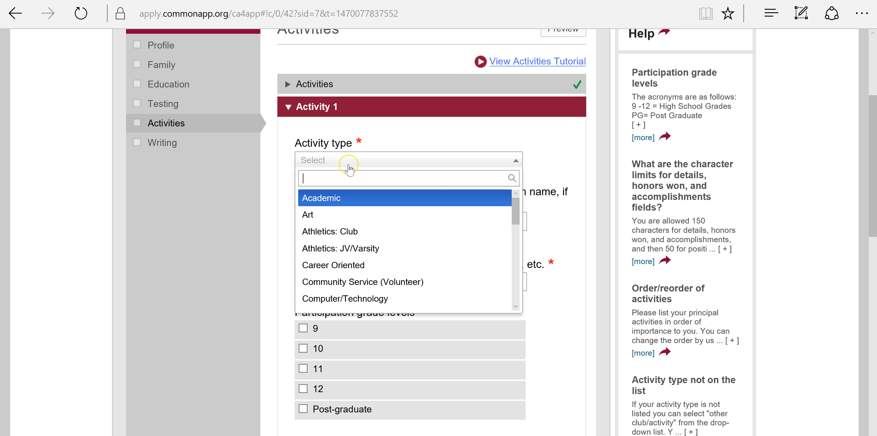
pyautogui.click(568, 199)
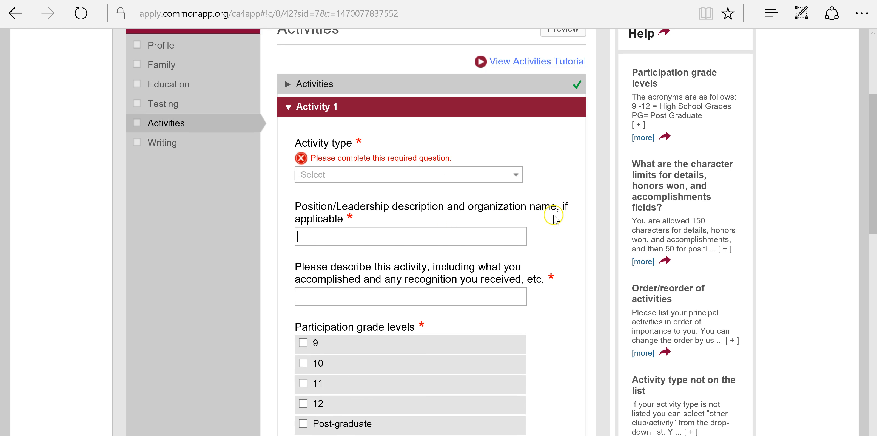
pyautogui.scroll(-2, 446, 225)
pyautogui.click(445, 170)
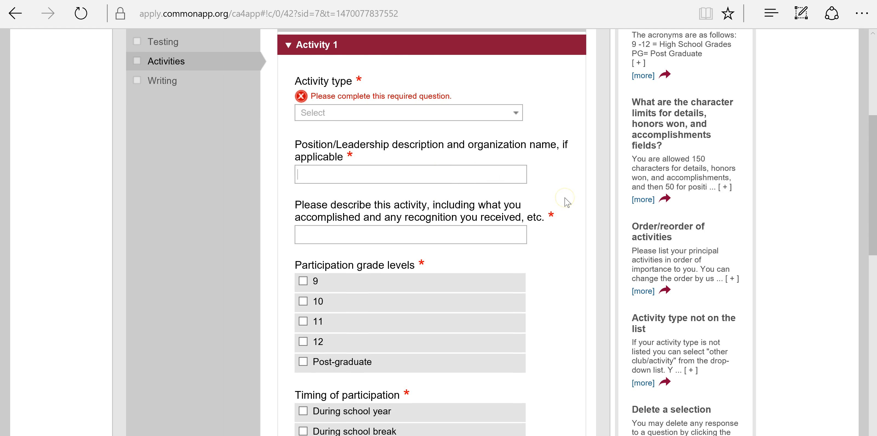
pyautogui.scroll(-2, 567, 200)
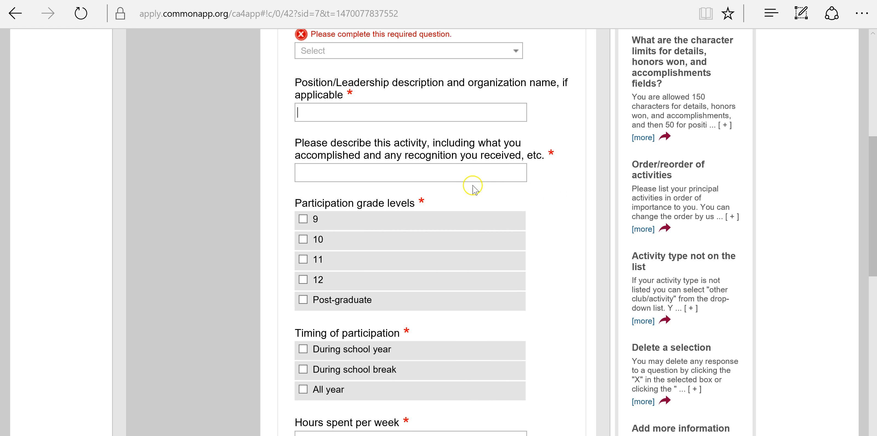
pyautogui.scroll(-2, 474, 169)
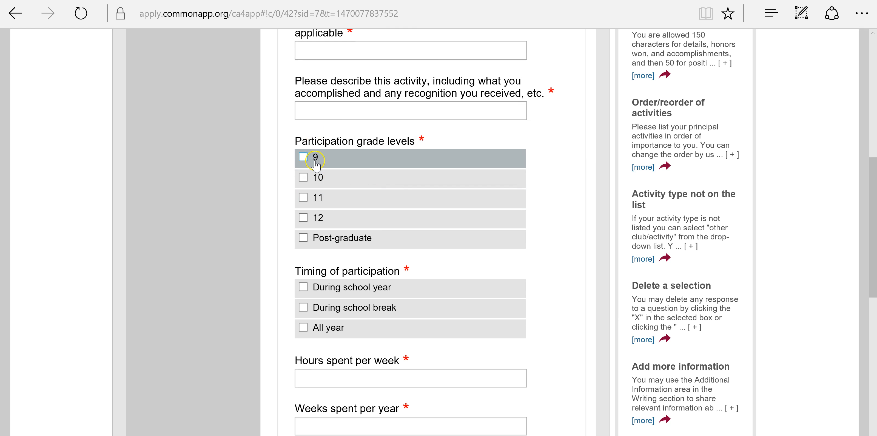
# - Tick grades 9, 10 and 11 as Activity 1's participation grade levels
pyautogui.click(306, 158)
pyautogui.click(306, 172)
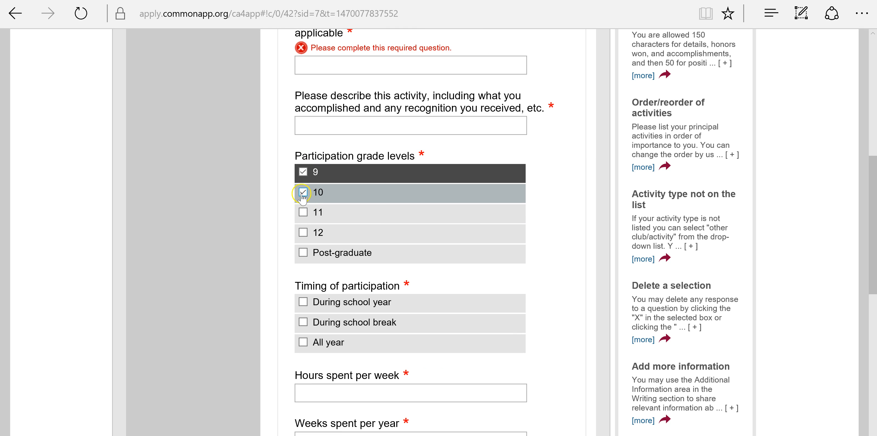
pyautogui.click(305, 193)
pyautogui.click(327, 214)
pyautogui.scroll(-4, 397, 211)
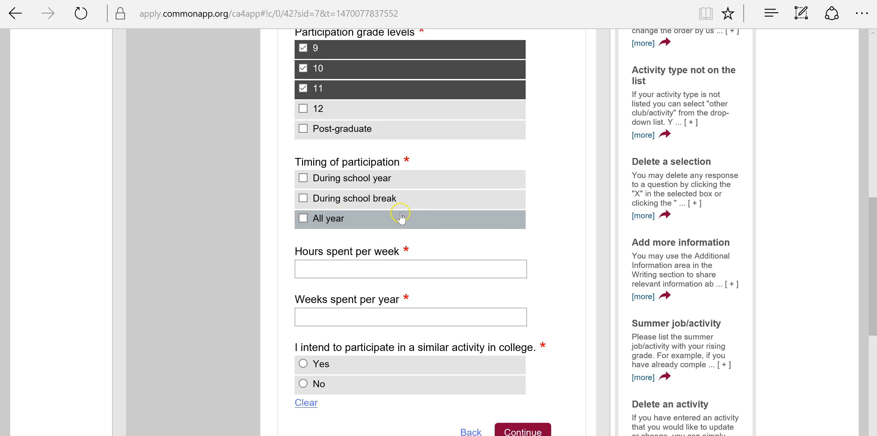
pyautogui.scroll(-4, 395, 222)
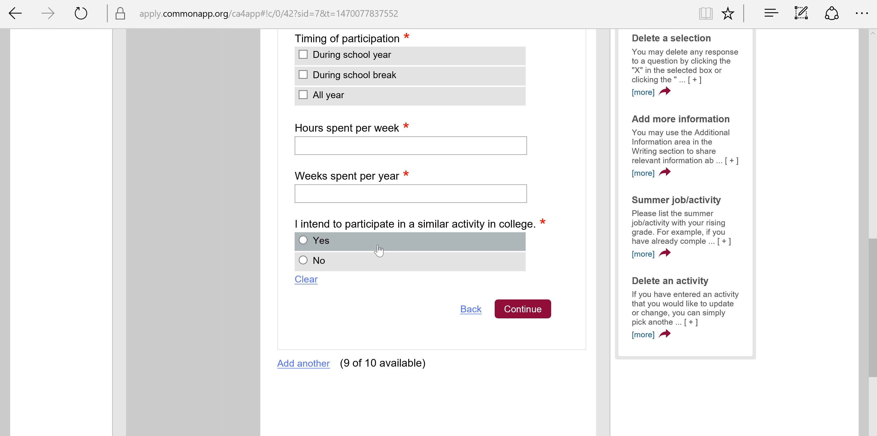
pyautogui.scroll(-2, 474, 299)
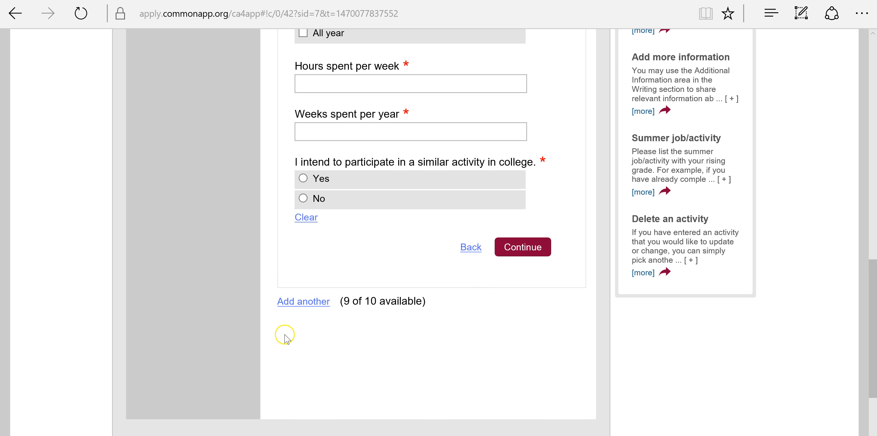
pyautogui.scroll(10, 286, 337)
pyautogui.scroll(5, 286, 338)
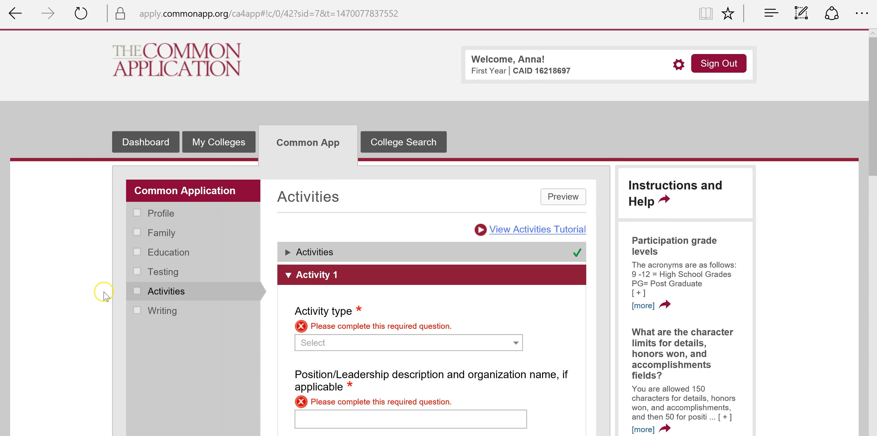
# - Open Writing and choose the background, identity, interest or talent essay prompt
pyautogui.click(200, 318)
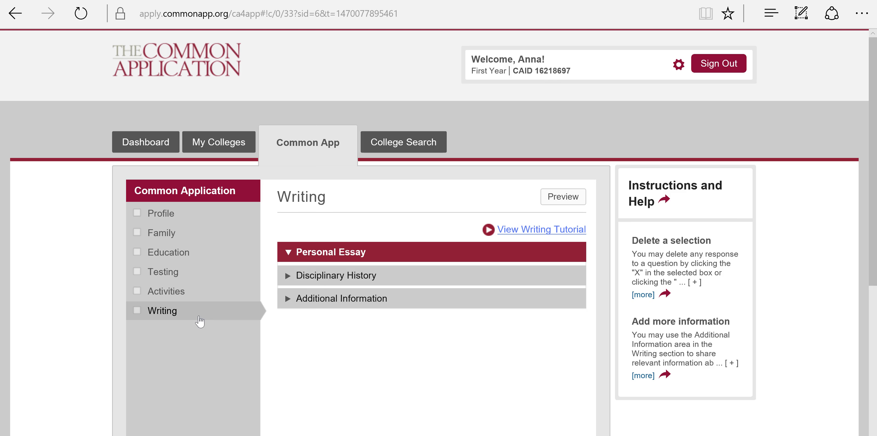
pyautogui.scroll(-3, 201, 318)
pyautogui.scroll(-2, 201, 320)
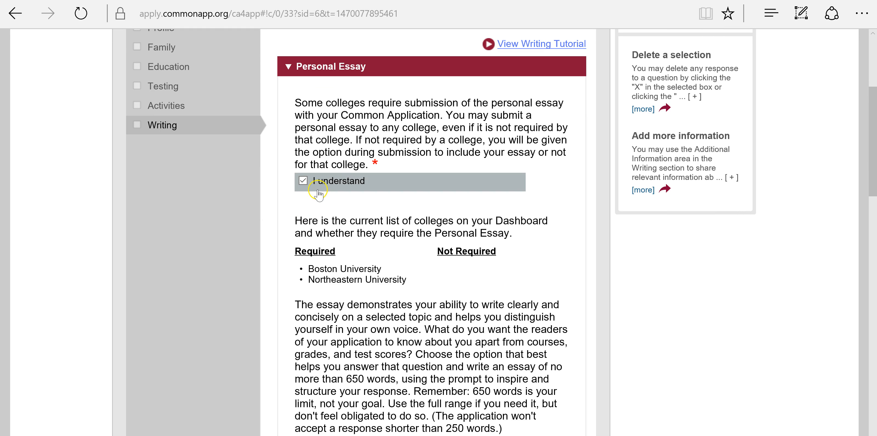
pyautogui.scroll(-3, 632, 195)
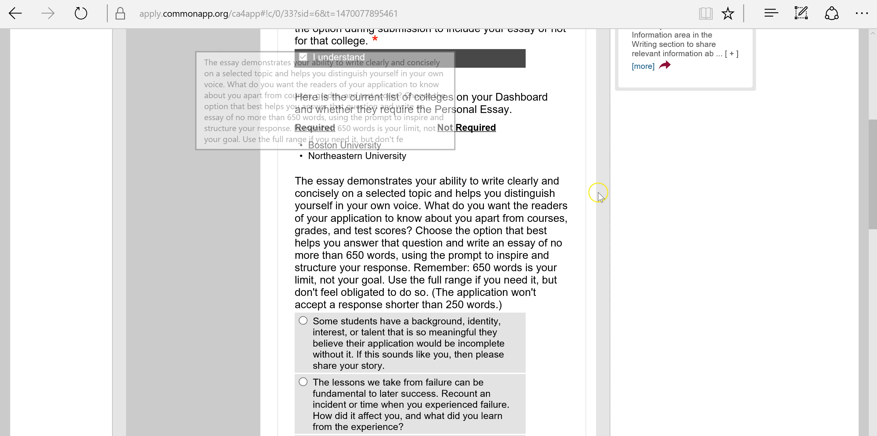
pyautogui.scroll(-3, 599, 195)
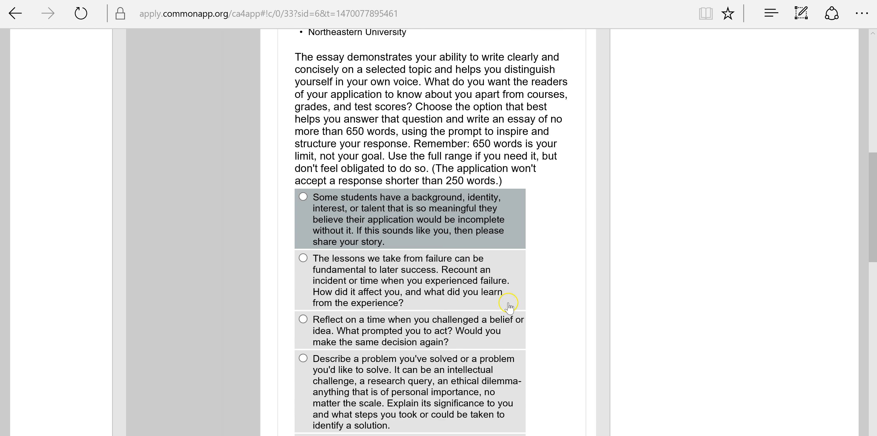
pyautogui.scroll(-6, 507, 306)
pyautogui.scroll(8, 508, 305)
pyautogui.click(433, 277)
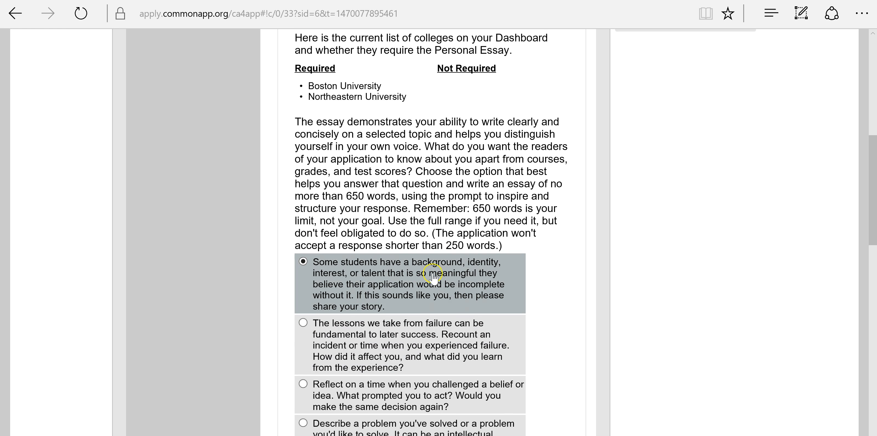
# - Click into the empty personal essay box and drag it taller
pyautogui.scroll(-15, 505, 268)
pyautogui.scroll(4, 469, 258)
pyautogui.click(357, 261)
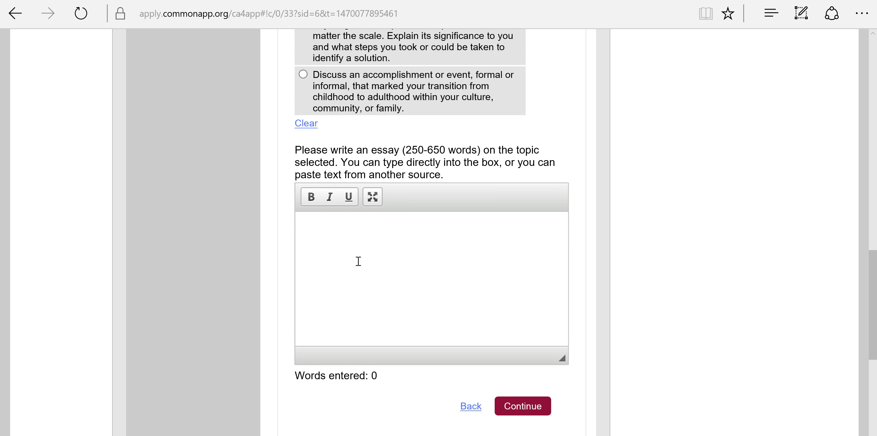
pyautogui.click(373, 197)
pyautogui.moveTo(574, 360)
pyautogui.mouseDown()
pyautogui.moveTo(562, 358)
pyautogui.moveTo(575, 372)
pyautogui.mouseUp()
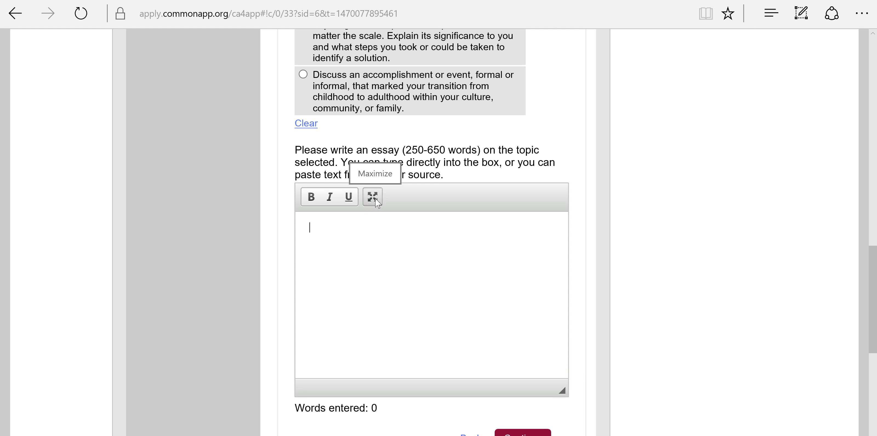
pyautogui.scroll(-5, 599, 285)
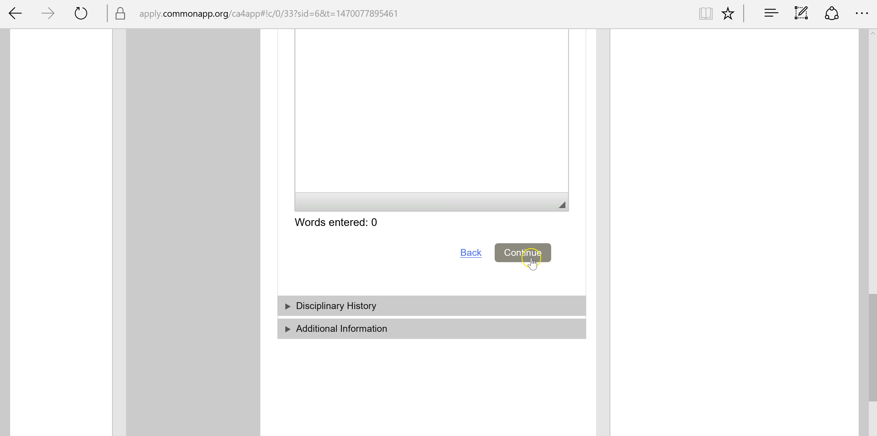
# - Answer No to the school disciplinary and misdemeanor/felony questions, then continue
pyautogui.click(533, 262)
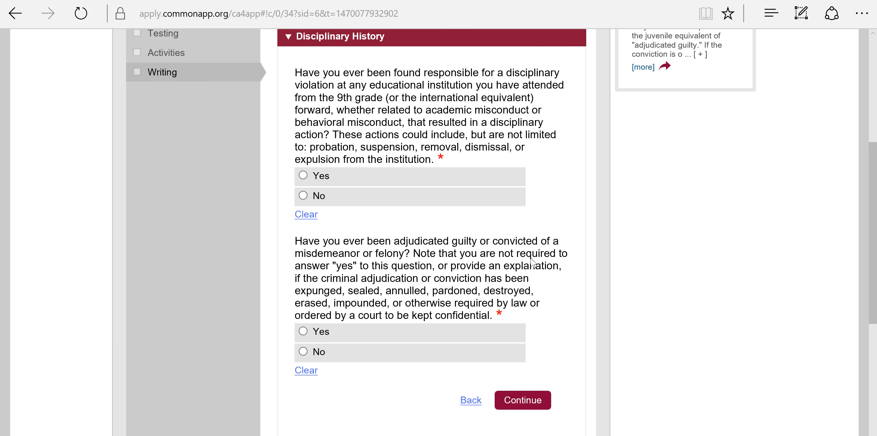
pyautogui.click(739, 276)
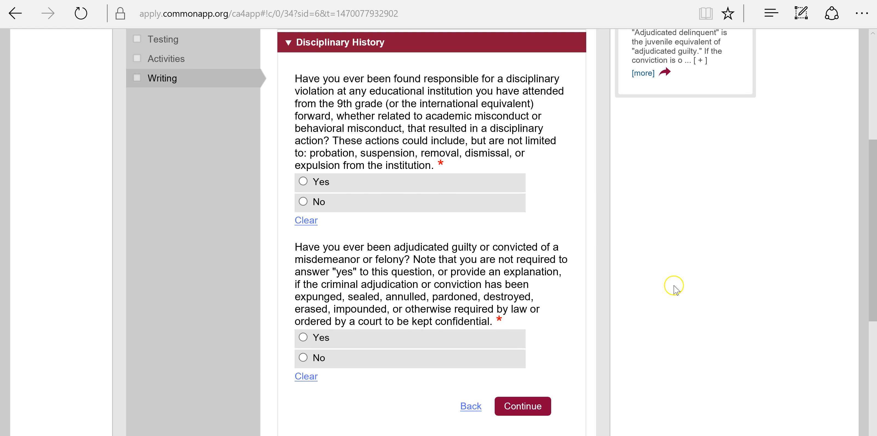
pyautogui.click(311, 207)
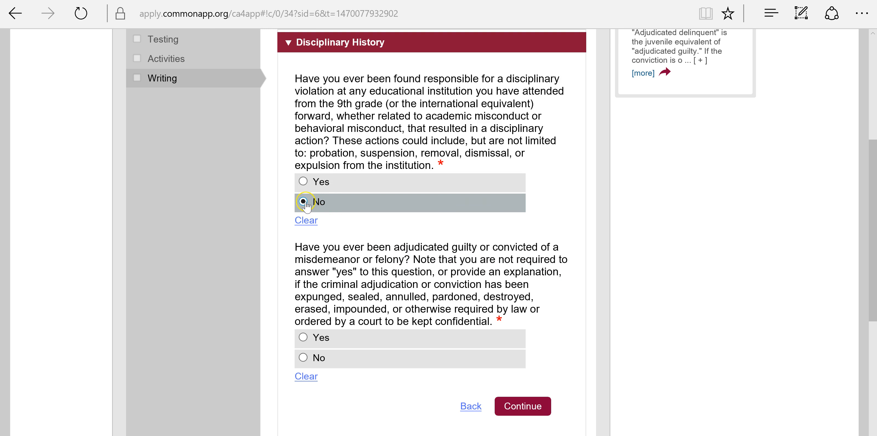
pyautogui.scroll(-4, 456, 221)
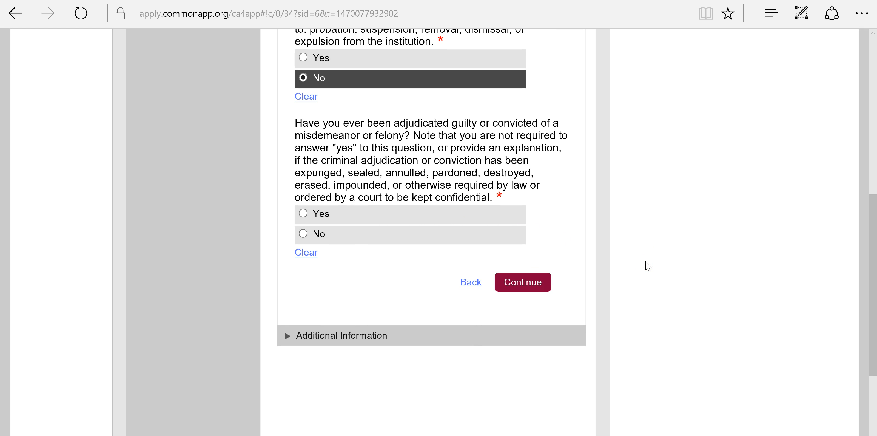
pyautogui.click(316, 237)
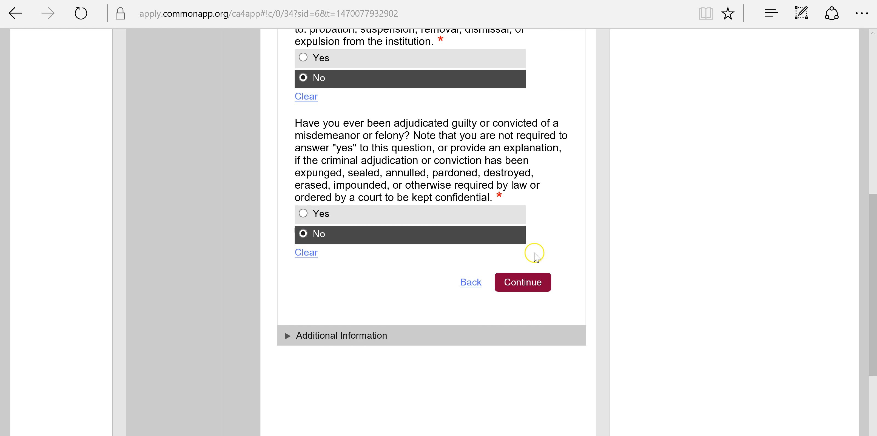
pyautogui.scroll(-2, 535, 252)
pyautogui.click(522, 227)
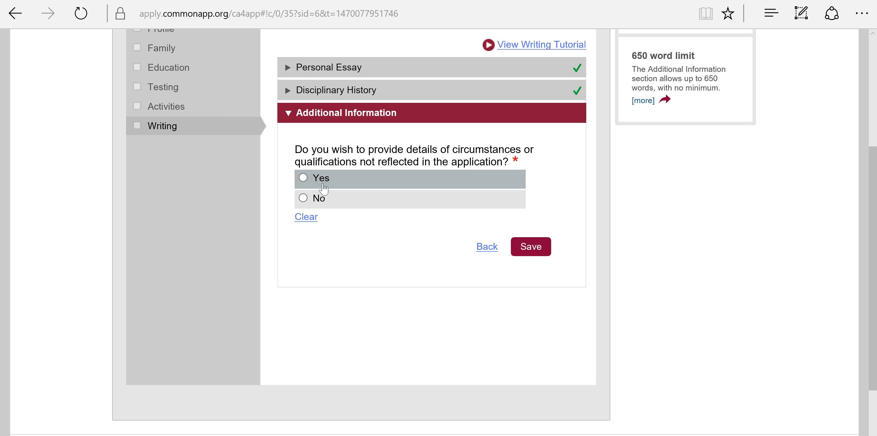
# - Choose Yes to adding circumstances and click into the empty 650-word Additional Information box
pyautogui.click(324, 188)
pyautogui.scroll(-2, 524, 233)
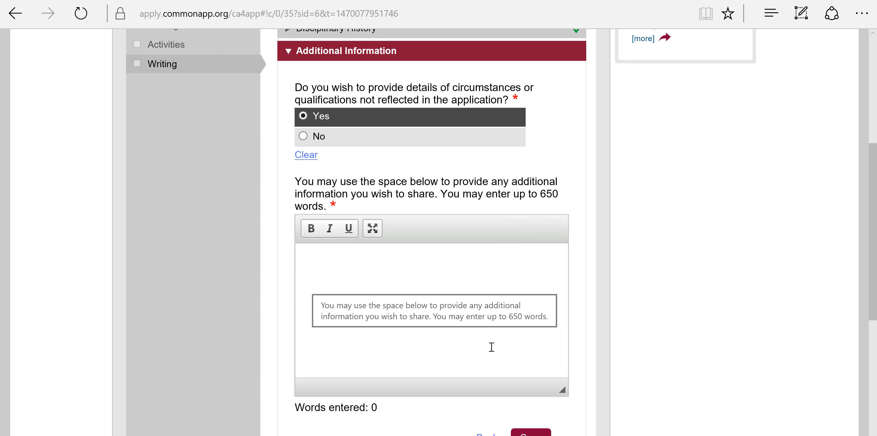
pyautogui.scroll(-2, 491, 346)
pyautogui.click(462, 275)
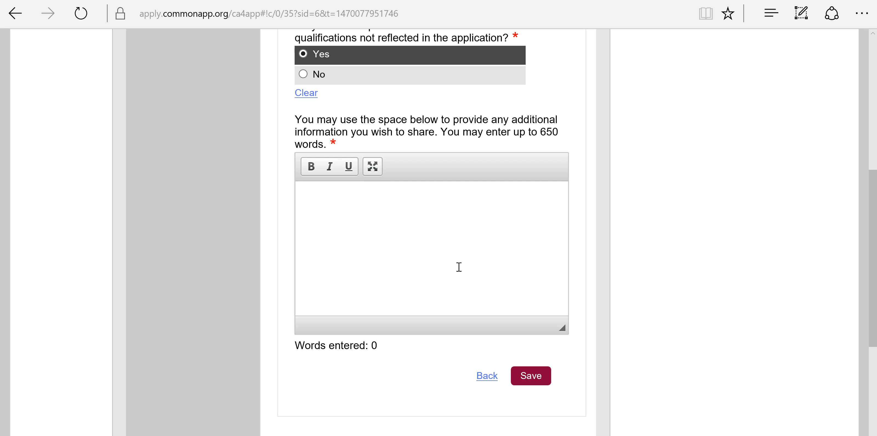
pyautogui.scroll(-4, 459, 267)
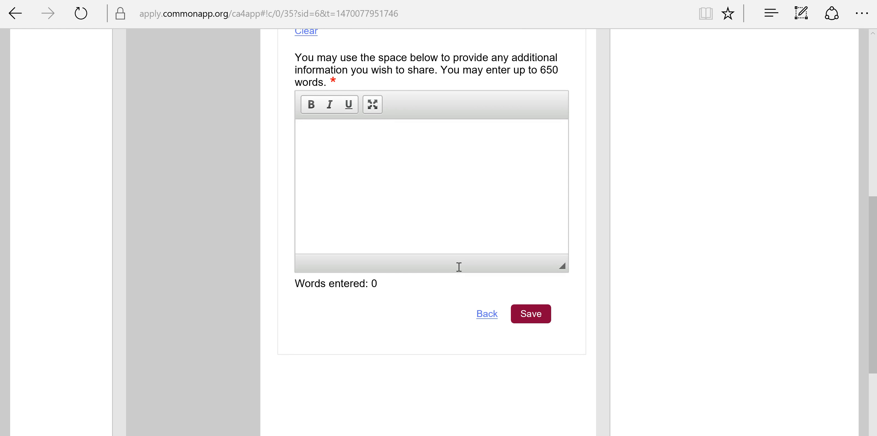
pyautogui.scroll(10, 459, 267)
pyautogui.scroll(2, 459, 267)
pyautogui.scroll(-3, 459, 267)
pyautogui.scroll(4, 459, 267)
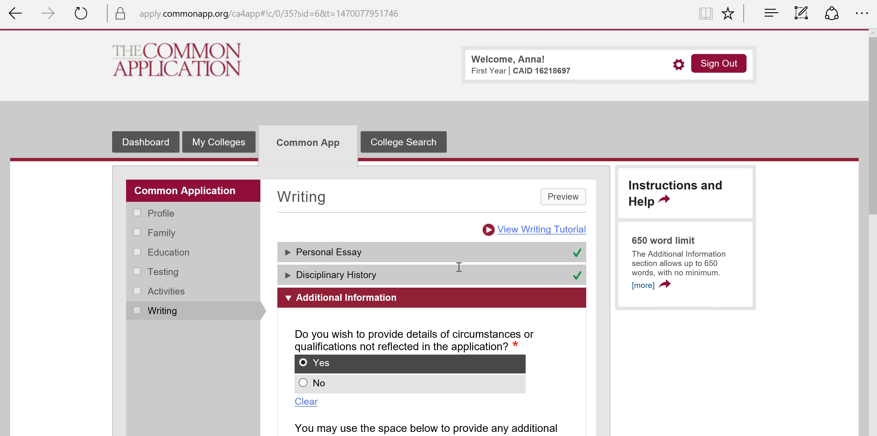
# - Go to My Colleges and show Northeastern University's details
pyautogui.click(225, 139)
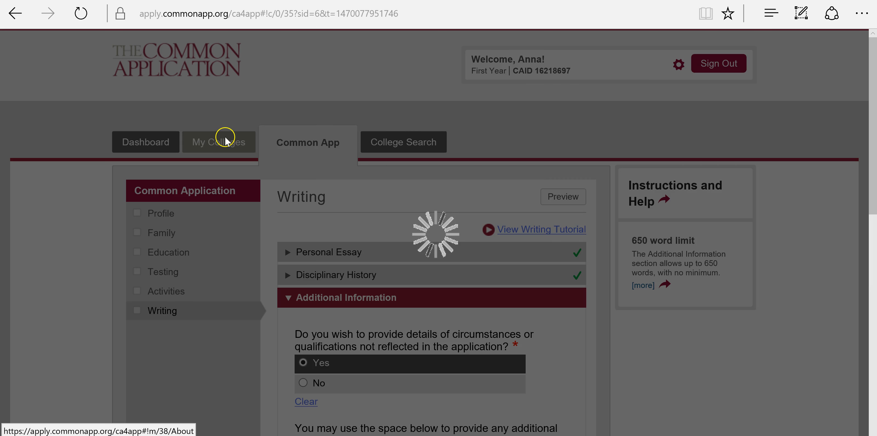
pyautogui.scroll(-5, 350, 160)
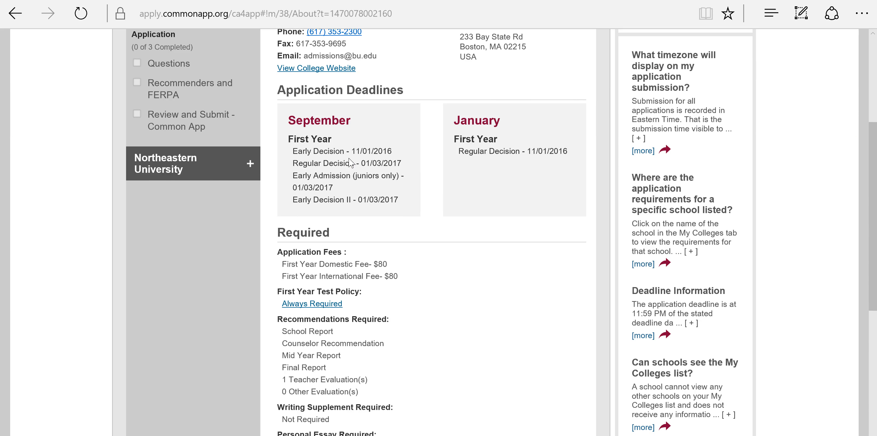
pyautogui.scroll(5, 351, 163)
pyautogui.click(189, 223)
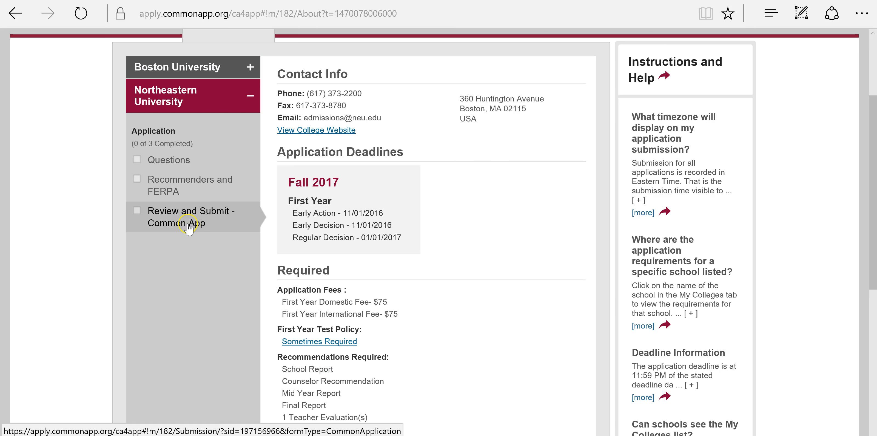
pyautogui.scroll(2, 194, 223)
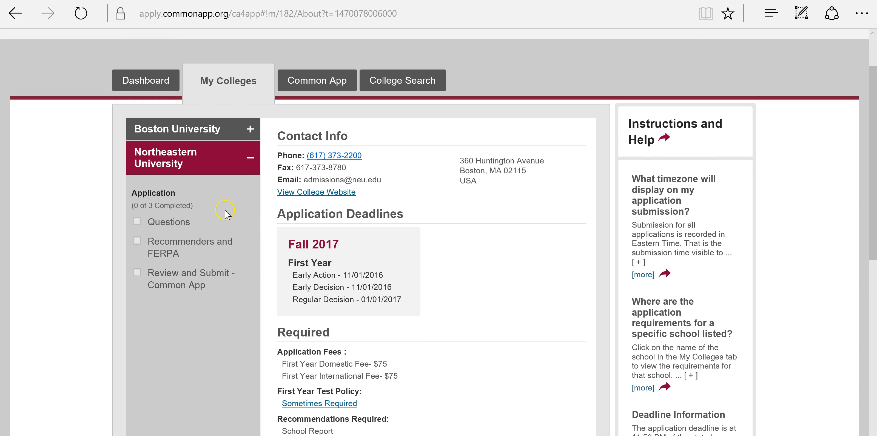
# - Review Northeastern University's application questions, expanding the Other Information section
pyautogui.click(221, 221)
pyautogui.scroll(-3, 300, 208)
pyautogui.scroll(-6, 316, 214)
pyautogui.scroll(3, 474, 315)
pyautogui.scroll(2, 474, 315)
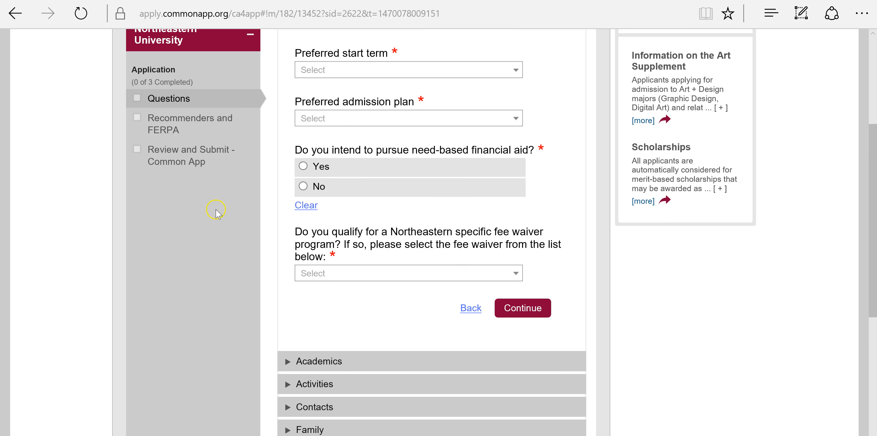
pyautogui.scroll(-3, 293, 287)
pyautogui.click(339, 329)
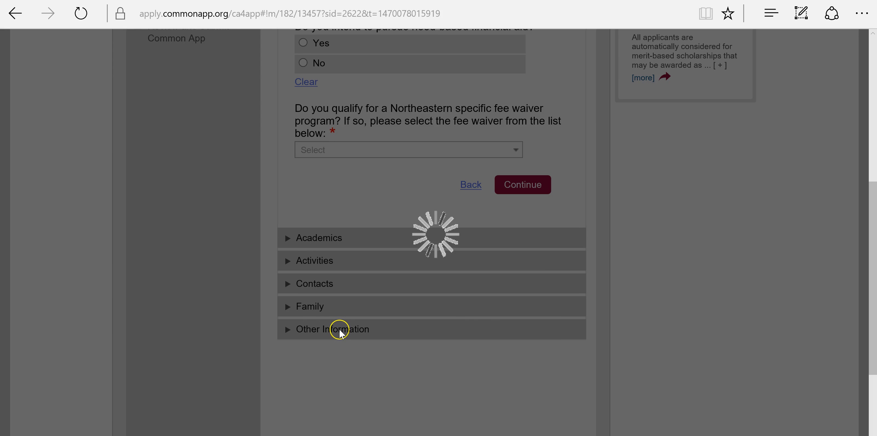
pyautogui.scroll(5, 337, 332)
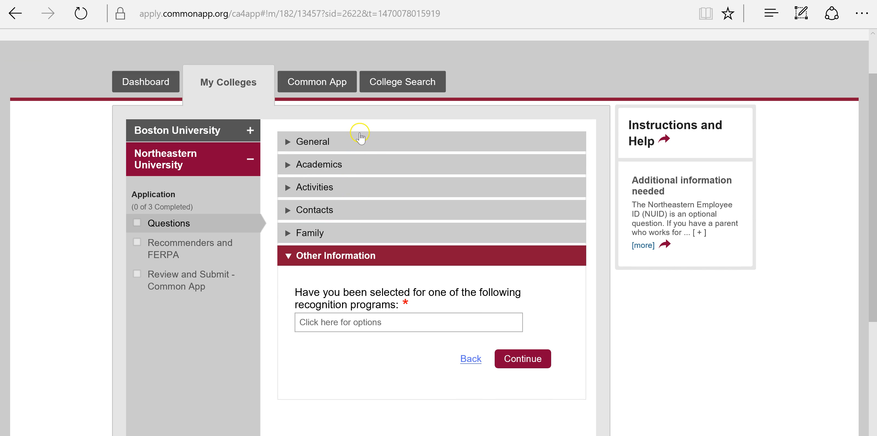
# - Return to the dashboard's college list and open Boston University's page
pyautogui.click(161, 80)
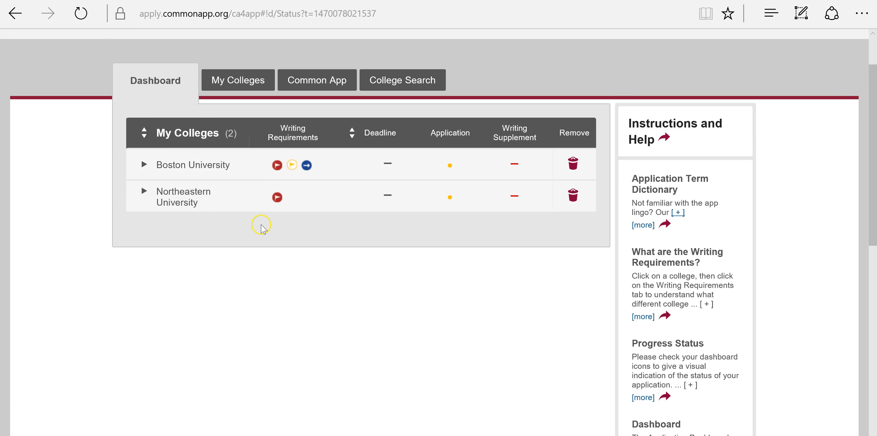
pyautogui.moveTo(294, 166)
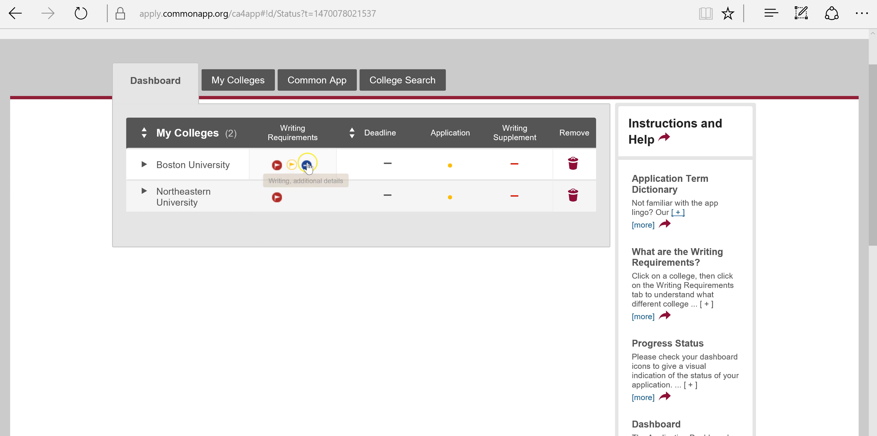
pyautogui.moveTo(513, 163)
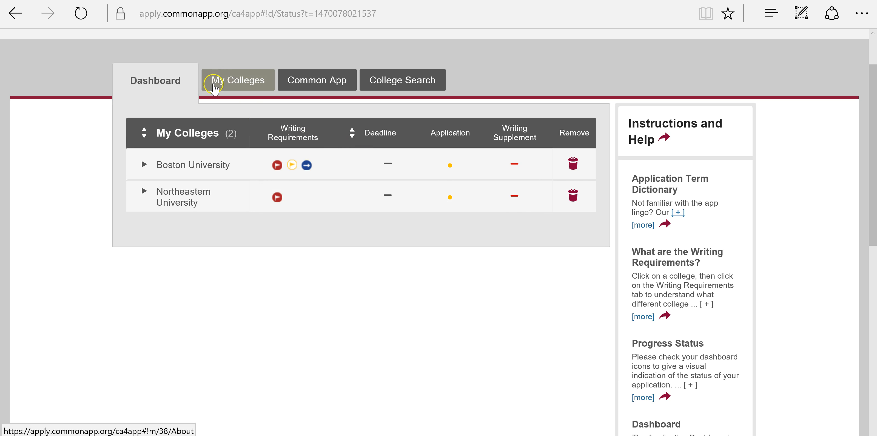
pyautogui.click(226, 80)
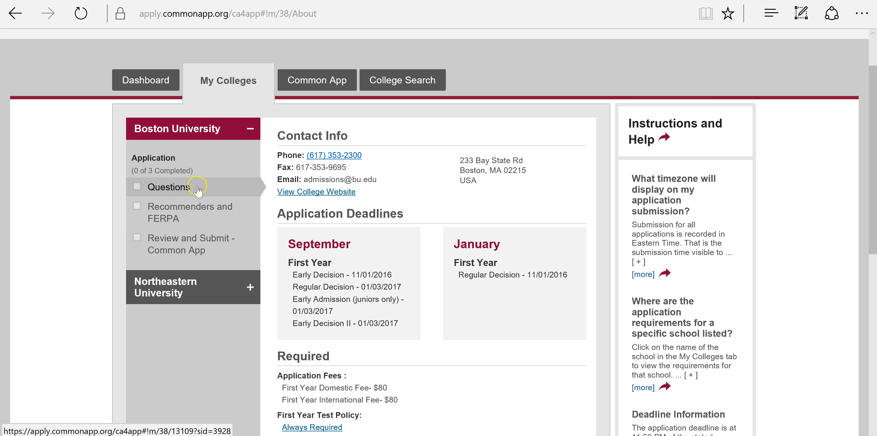
# - Open Boston University's application questions and scroll through the form
pyautogui.click(197, 186)
pyautogui.scroll(-7, 417, 261)
pyautogui.scroll(5, 418, 264)
pyautogui.scroll(-10, 416, 261)
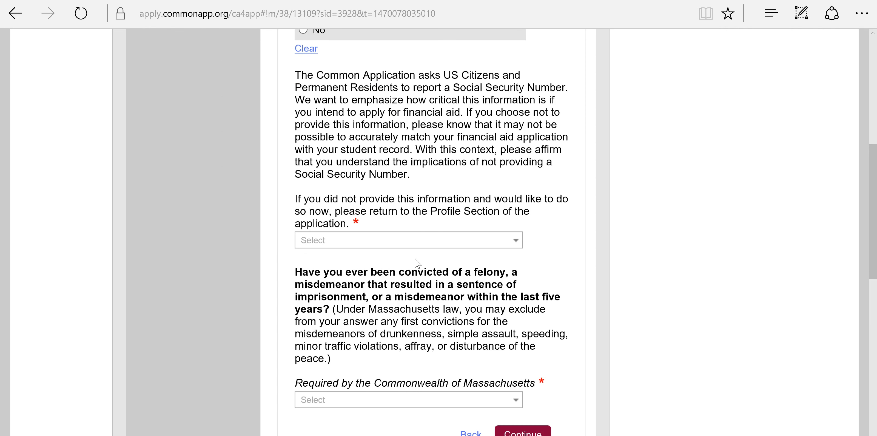
# - Expand Essay Questions to read the why-BU prompt, then go to Recommenders and FERPA
pyautogui.click(439, 241)
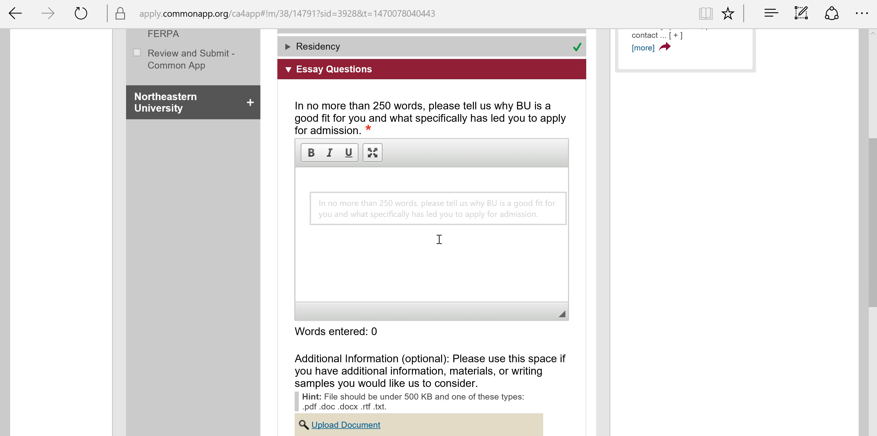
pyautogui.scroll(-5, 438, 239)
pyautogui.scroll(3, 426, 240)
pyautogui.scroll(3, 428, 243)
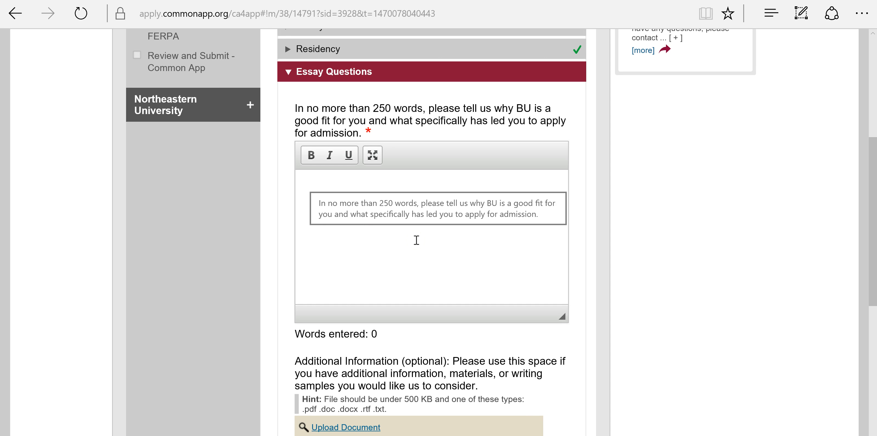
pyautogui.scroll(-2, 416, 241)
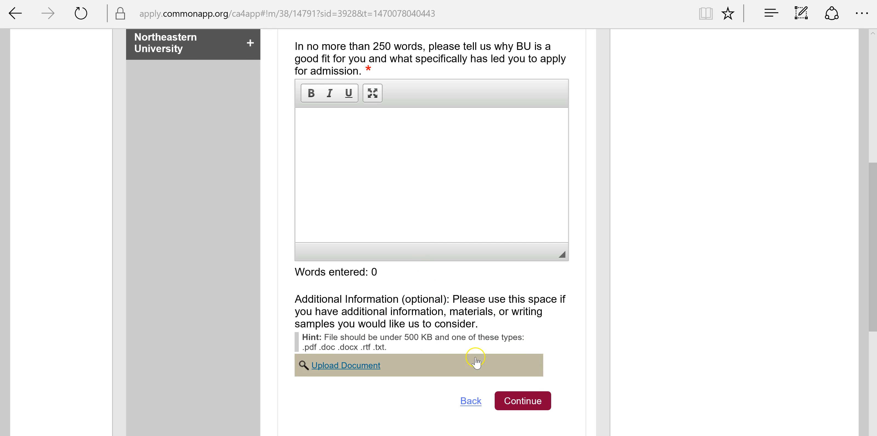
pyautogui.scroll(2, 441, 406)
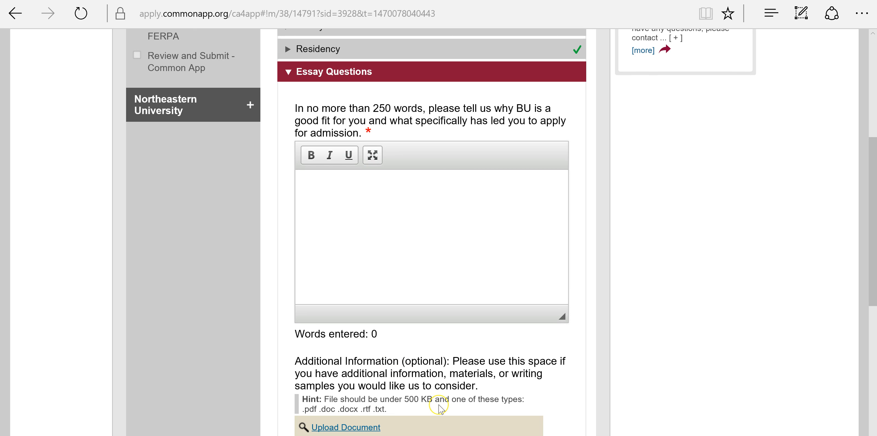
pyautogui.scroll(8, 441, 408)
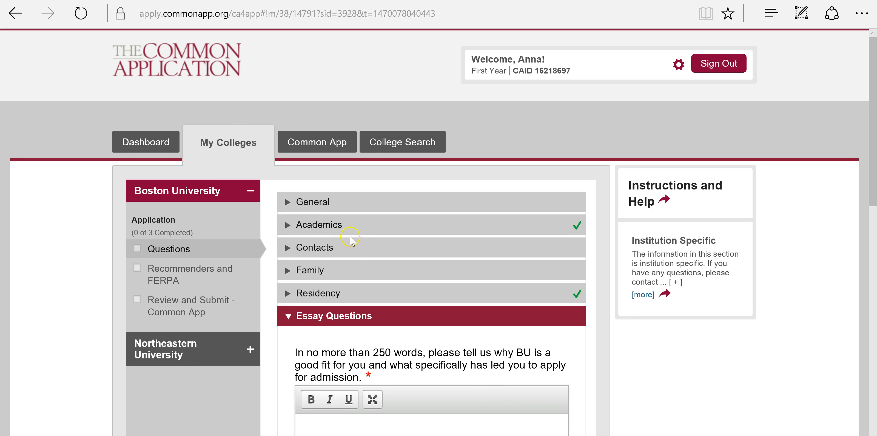
pyautogui.click(207, 279)
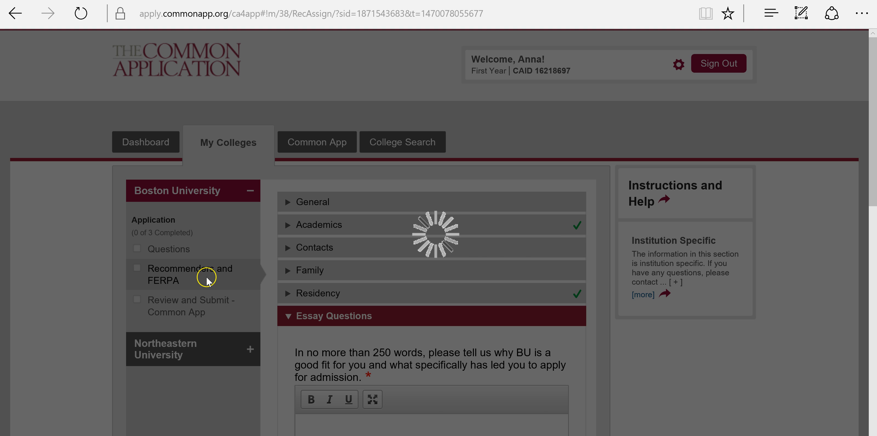
# - Read Boston University's recommender requirements and begin inviting recommenders, which brings up the FERPA release
pyautogui.scroll(-3, 207, 279)
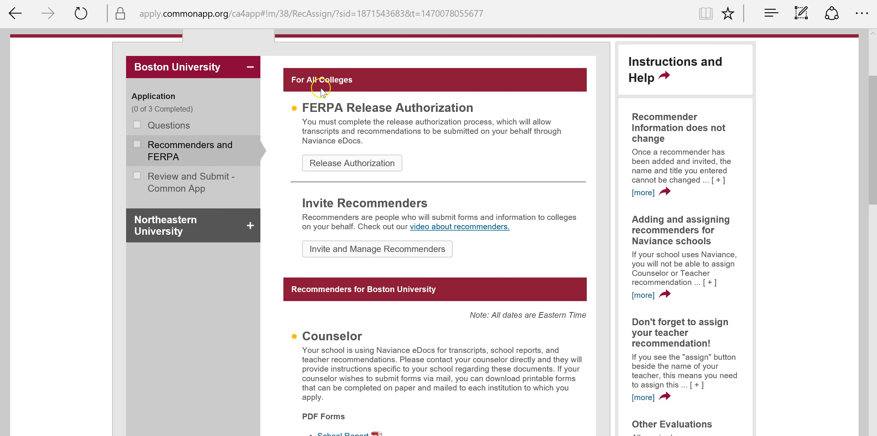
pyautogui.scroll(-1, 487, 285)
pyautogui.scroll(-3, 447, 308)
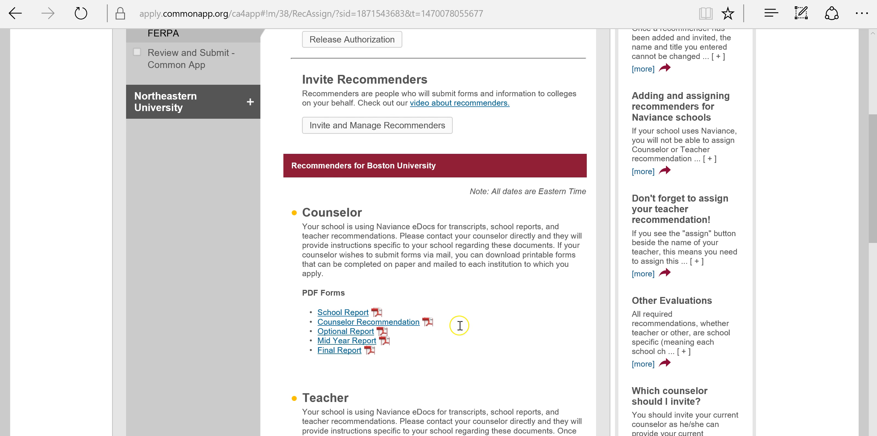
pyautogui.scroll(-9, 452, 323)
pyautogui.scroll(3, 448, 323)
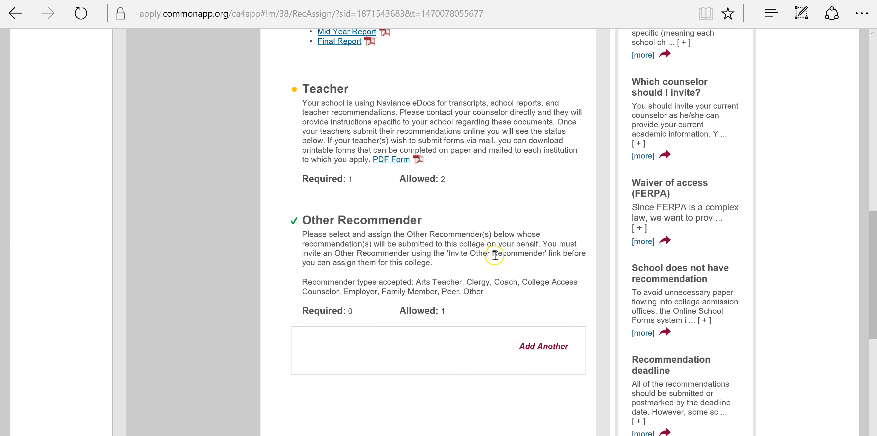
pyautogui.scroll(6, 424, 165)
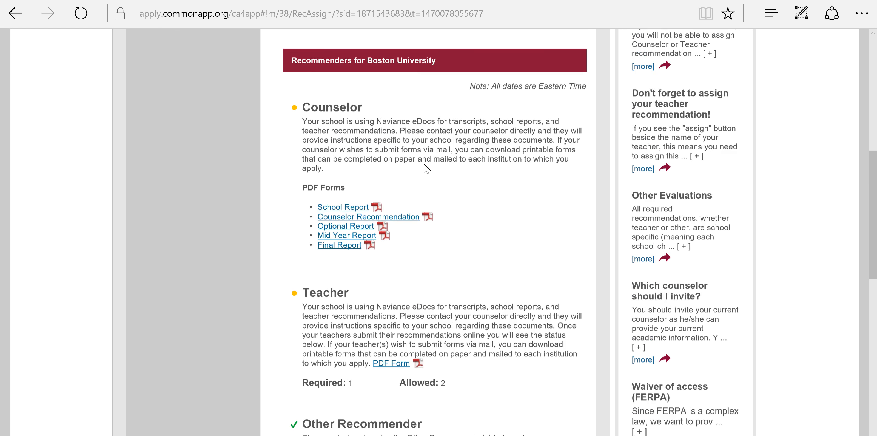
pyautogui.scroll(3, 425, 168)
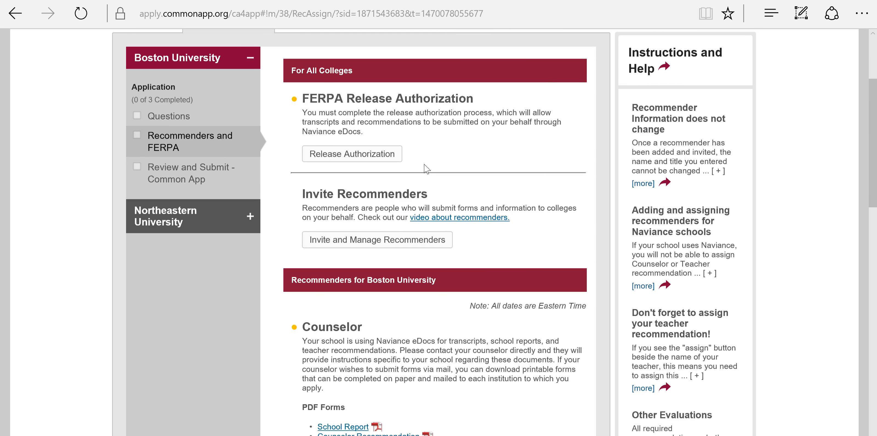
pyautogui.click(379, 260)
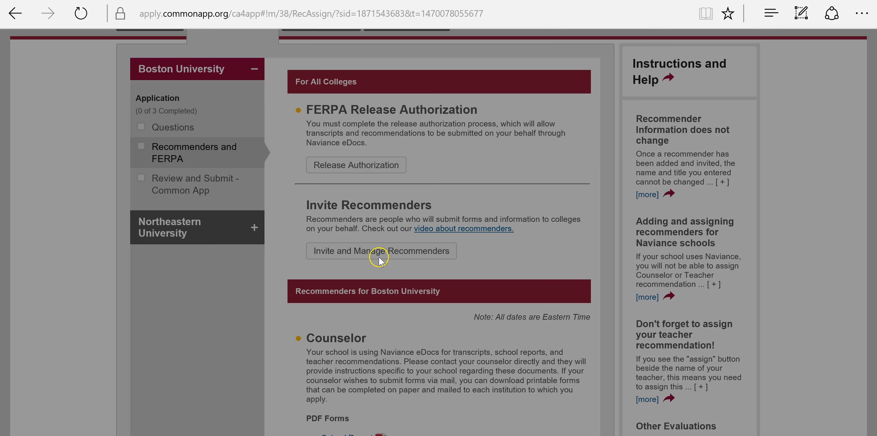
pyautogui.scroll(-1, 306, 340)
# - Acknowledge the FERPA instructions, authorize records release, waive the review right, and save the signed release
pyautogui.click(250, 384)
pyautogui.click(711, 427)
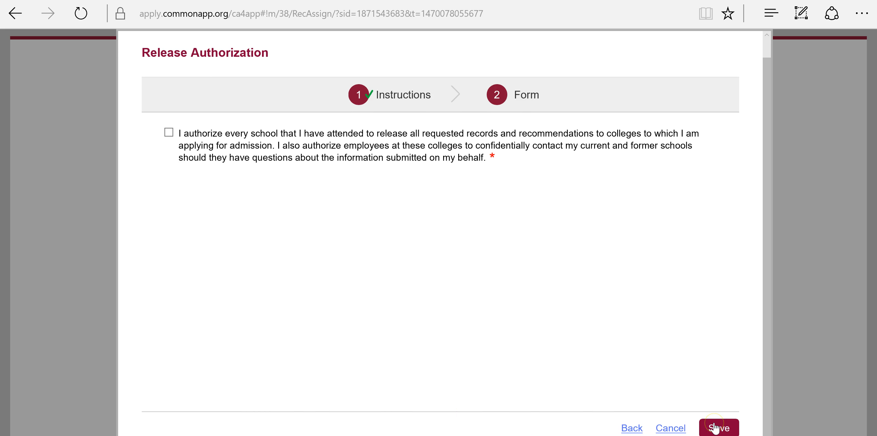
pyautogui.click(169, 133)
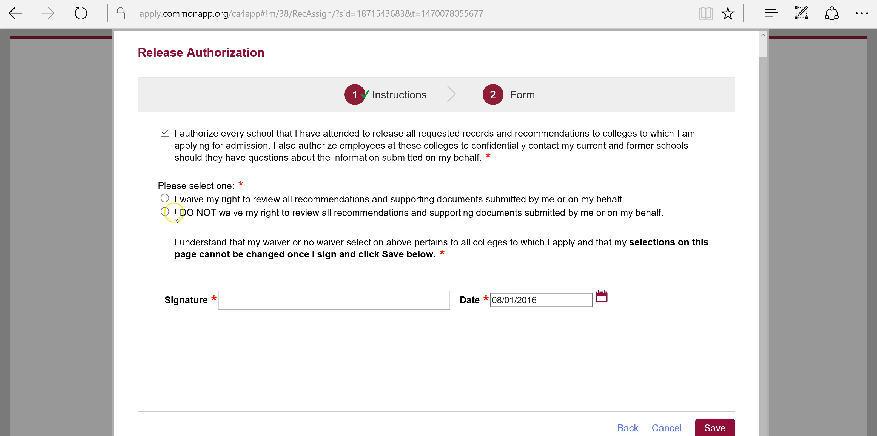
pyautogui.click(164, 198)
pyautogui.click(165, 241)
pyautogui.click(715, 427)
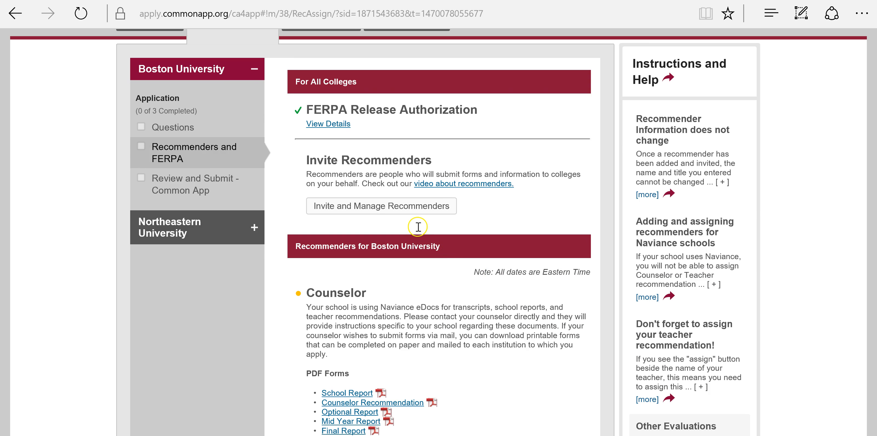
# - Start a recommender invitation with Other Recommender as the type
pyautogui.click(416, 208)
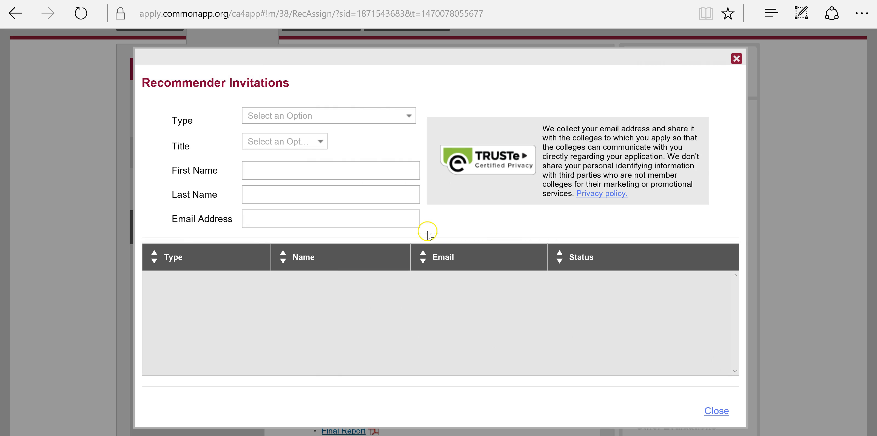
pyautogui.click(363, 122)
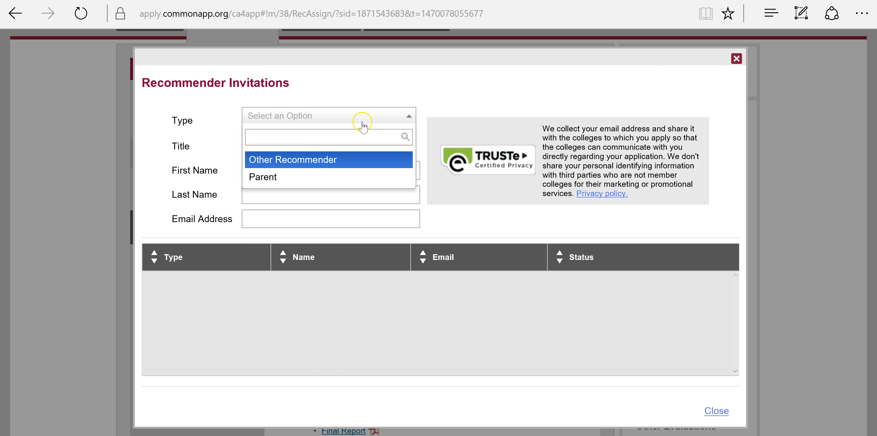
pyautogui.click(315, 160)
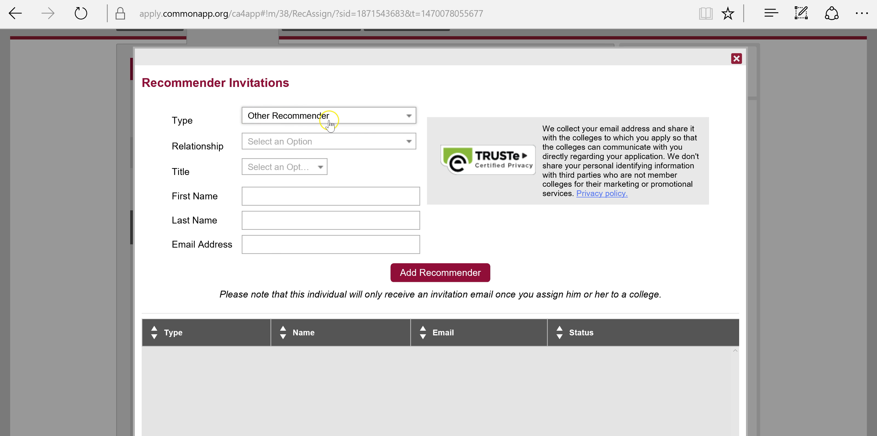
# - Browse the Relationship options without choosing, close the invitation form, and go to College Search
pyautogui.click(343, 144)
pyautogui.scroll(-1, 333, 187)
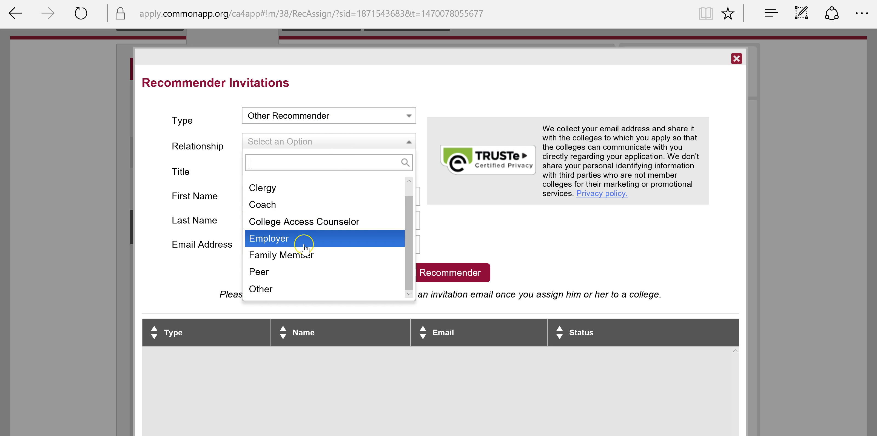
pyautogui.scroll(1, 301, 269)
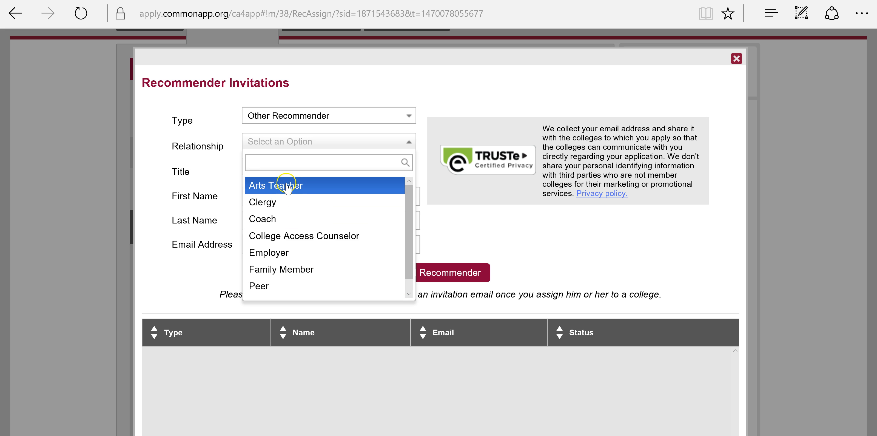
pyautogui.scroll(-1, 290, 188)
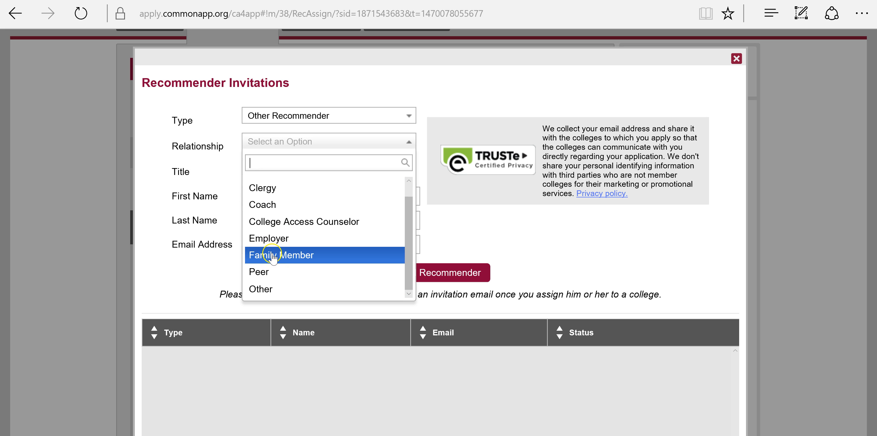
pyautogui.click(186, 168)
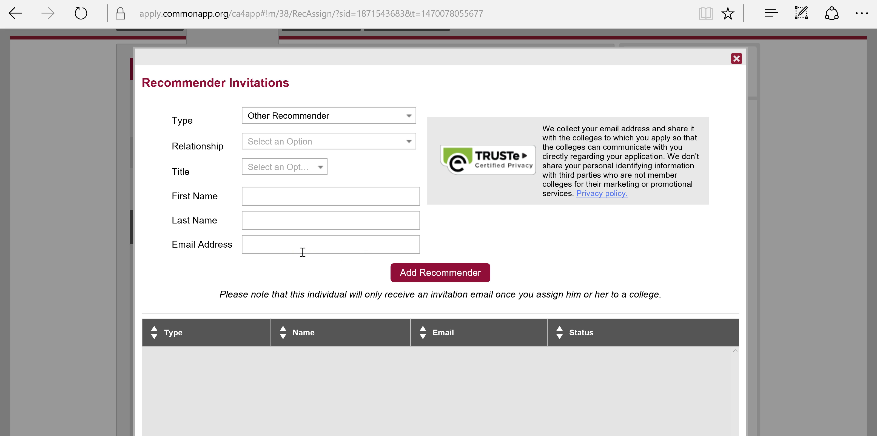
pyautogui.click(737, 58)
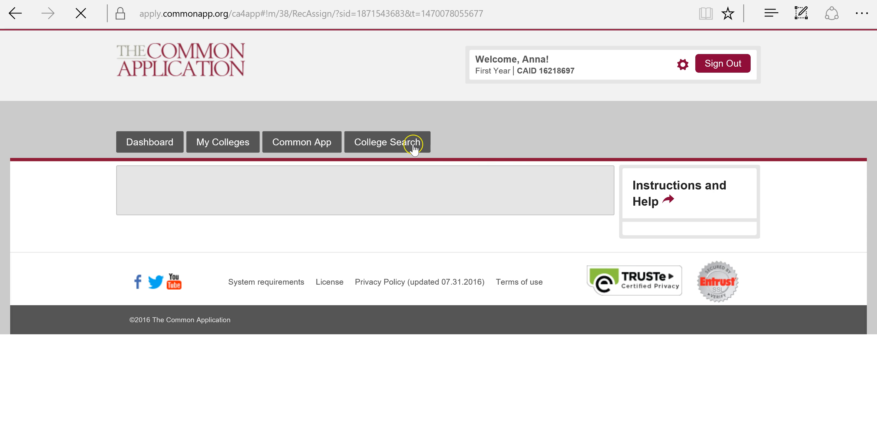
pyautogui.click(418, 143)
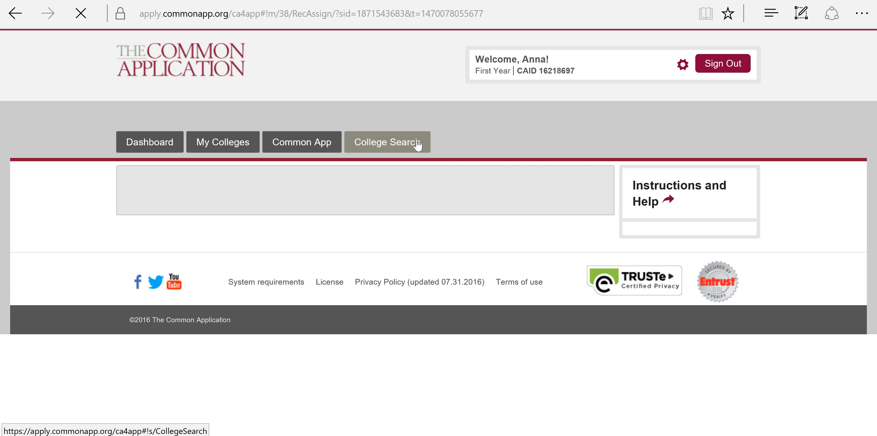